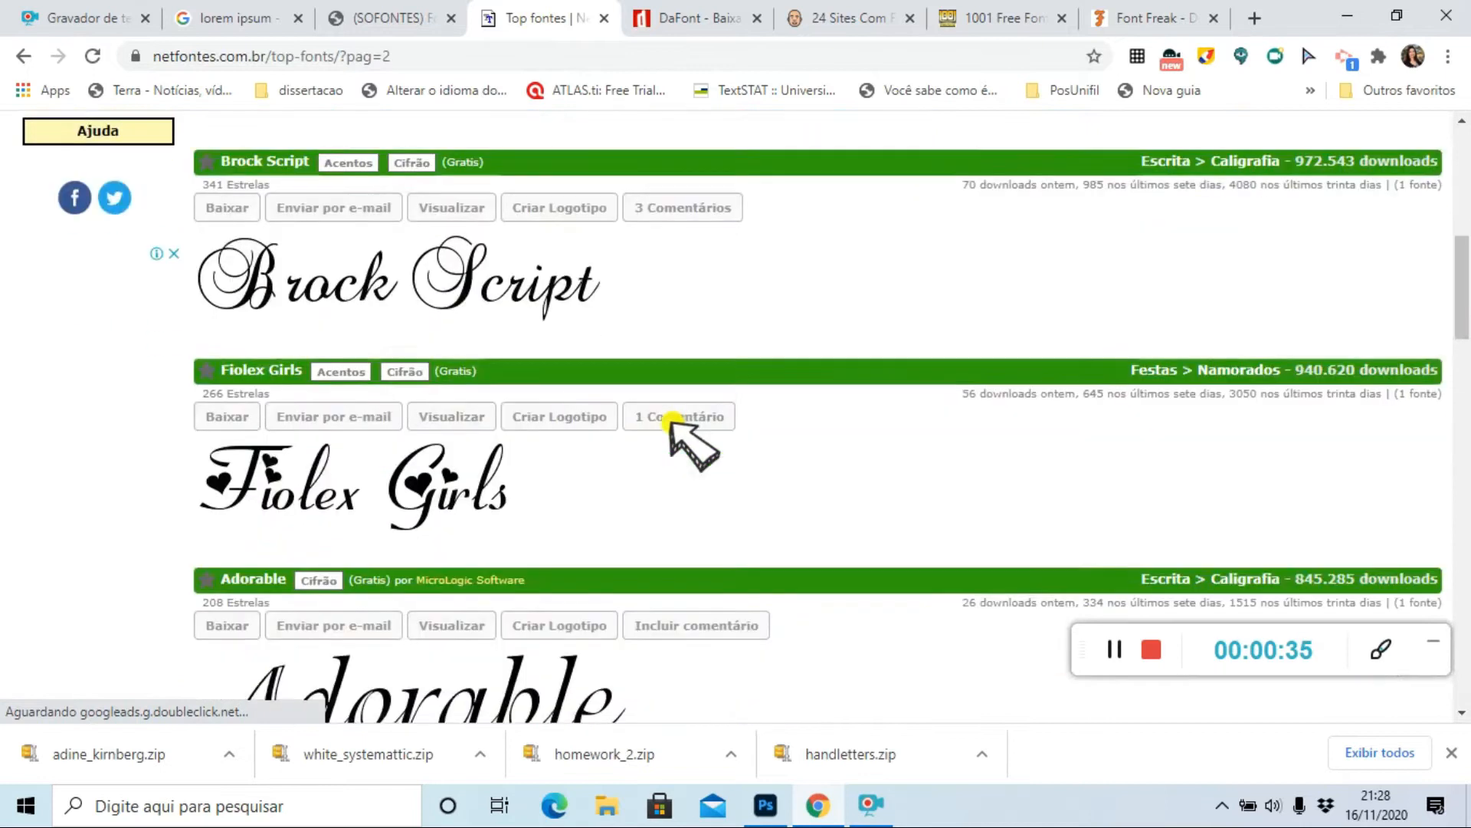
- Look through the font previews on the second page of the NetFontes top fonts list
scroll(627, 457, "down", 3)
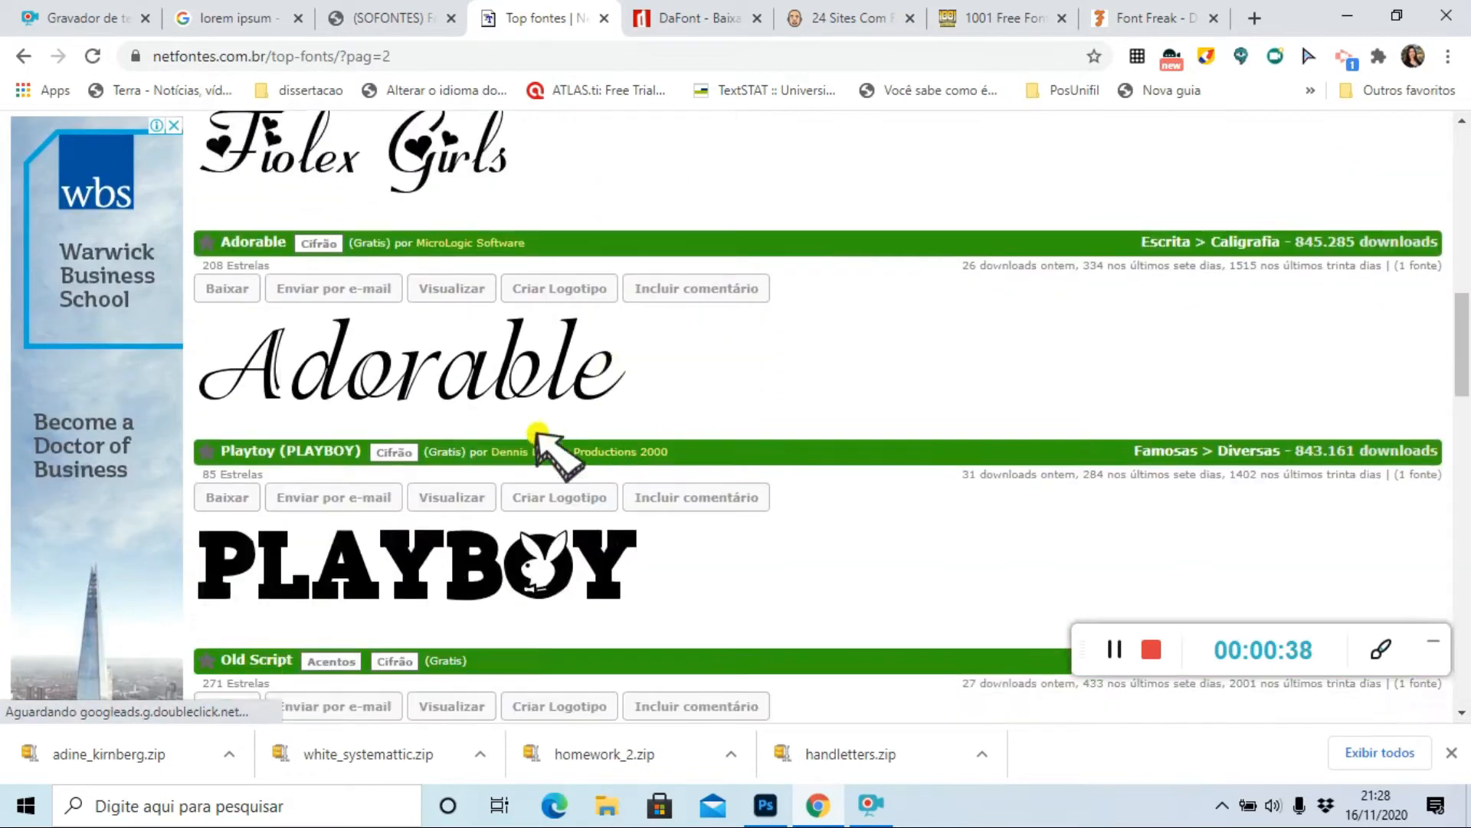
scroll(605, 391, "down", 5)
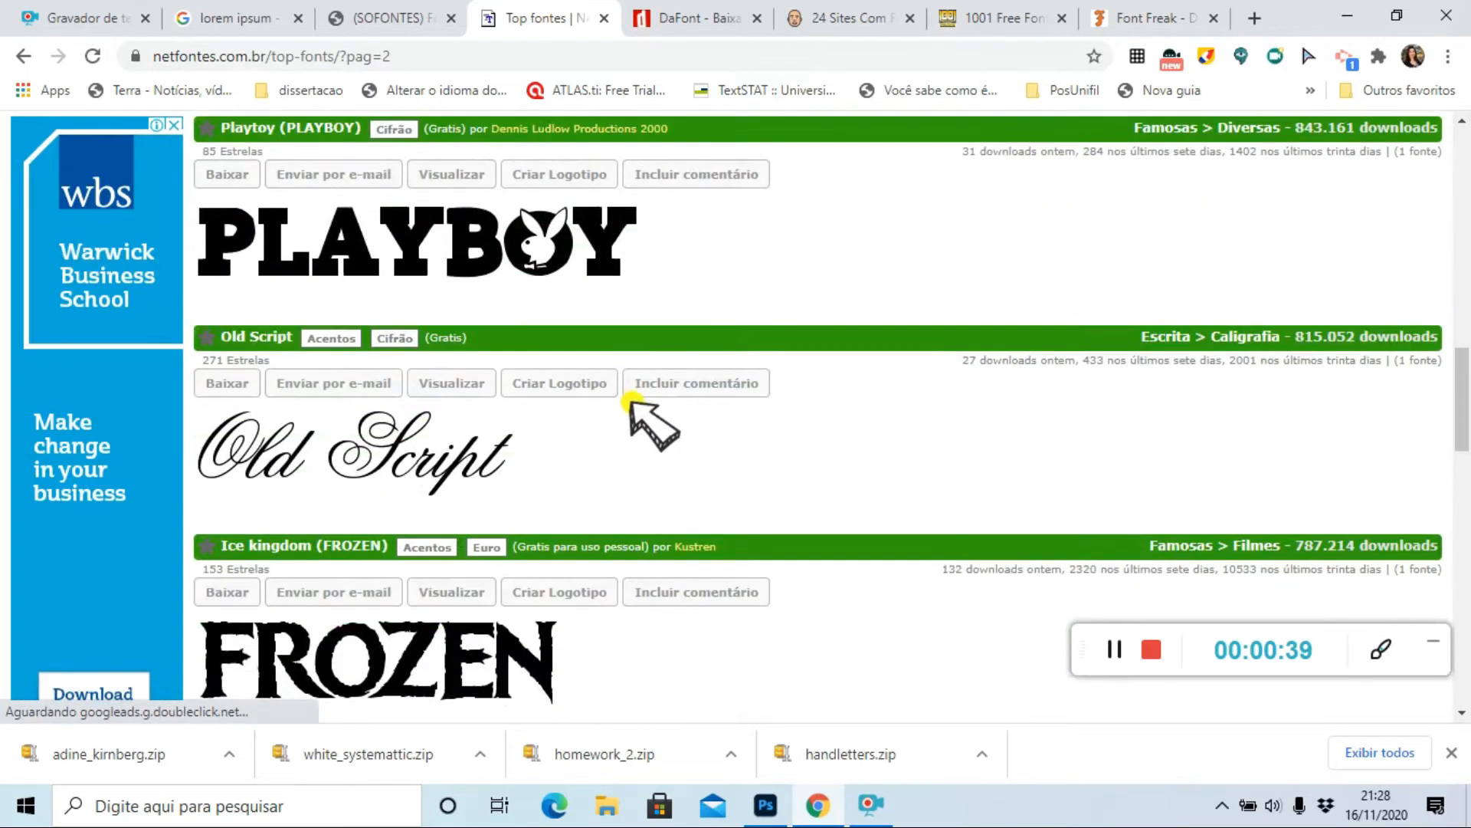
scroll(628, 398, "down", 7)
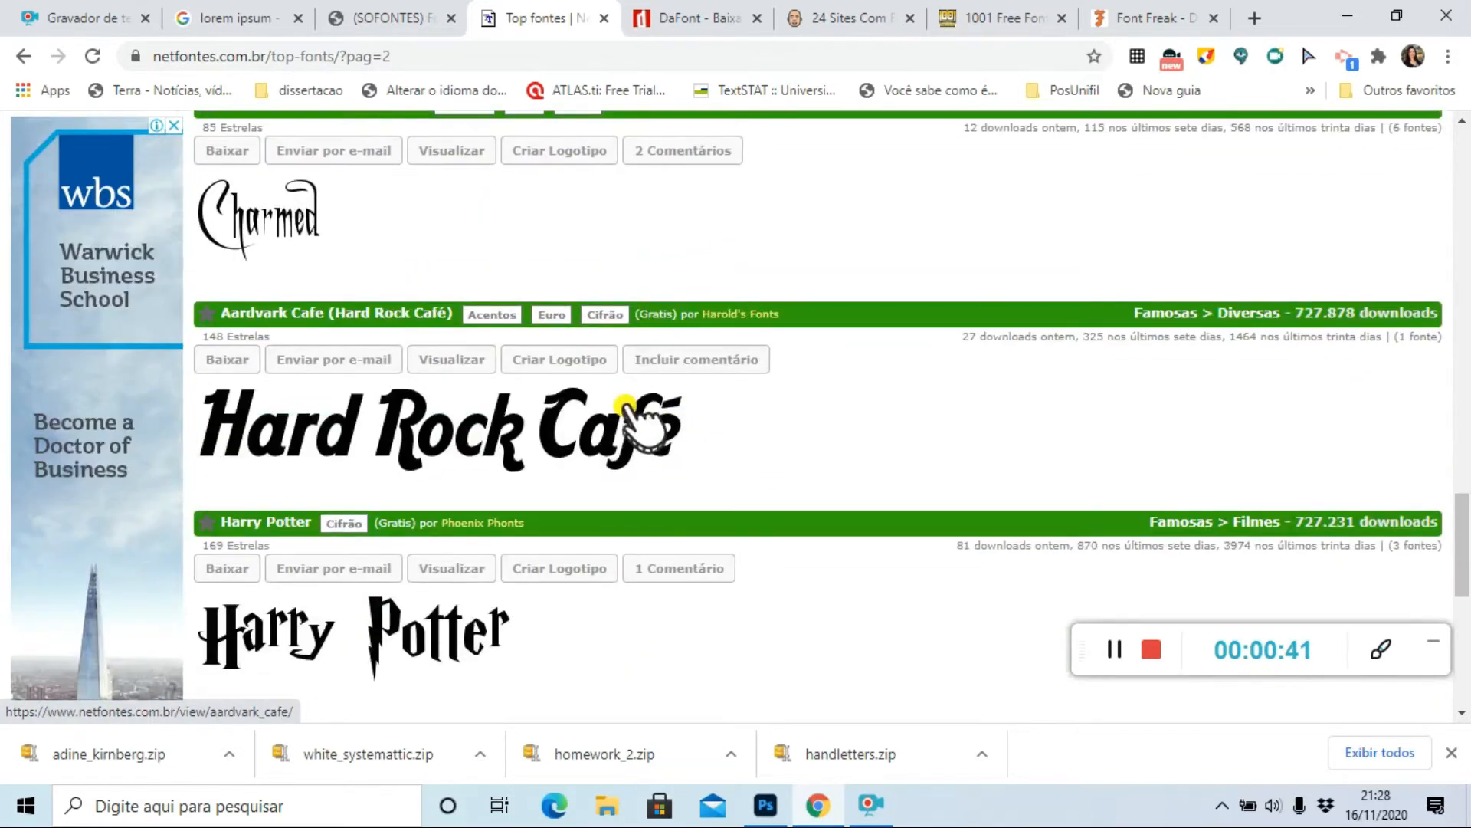
scroll(738, 471, "down", 3)
scroll(689, 306, "up", 5)
- Examine the recently added fonts on DaFont and the font samples in the article on 24 font sites
left_click(675, 17)
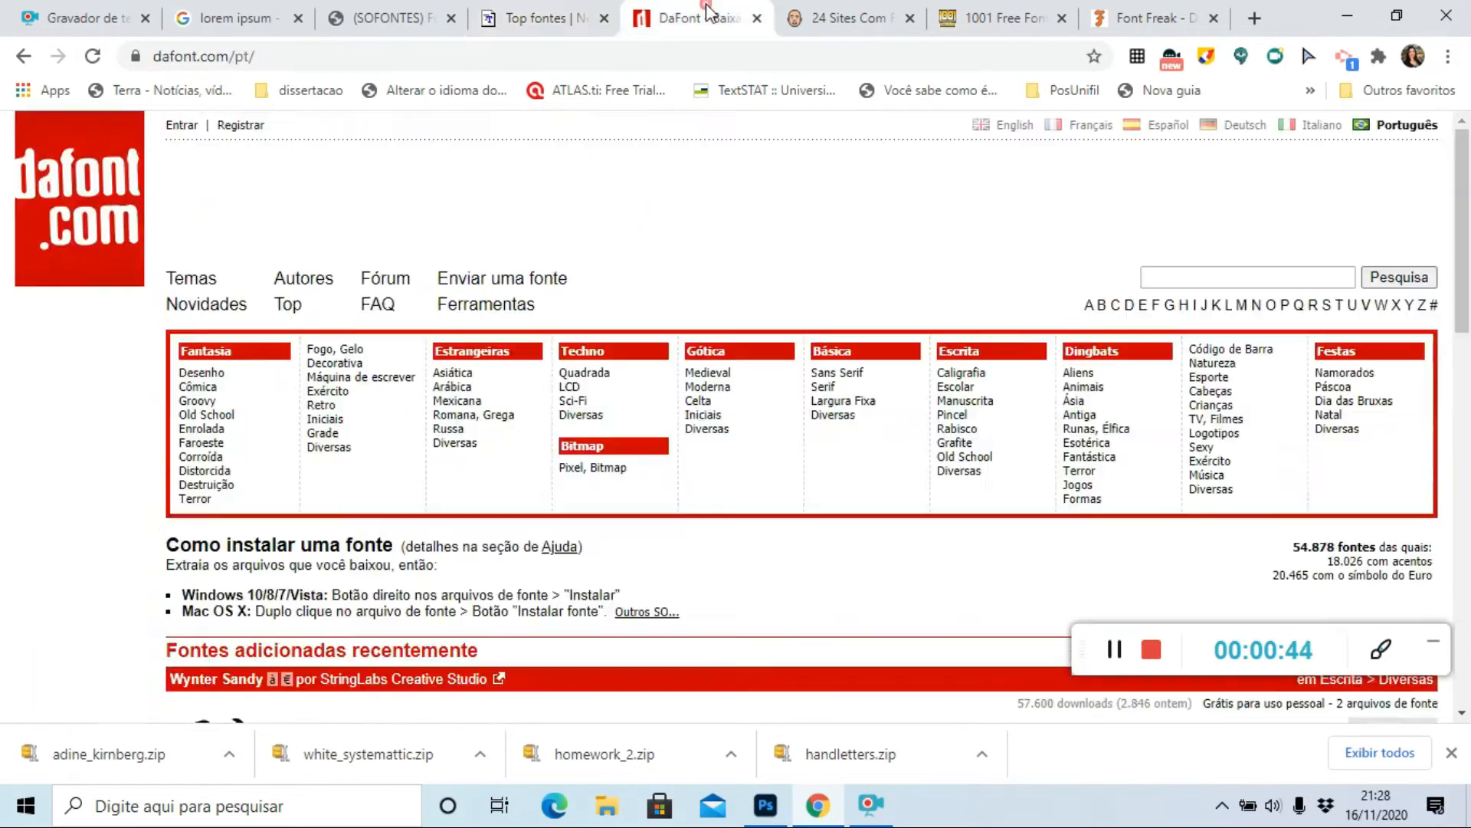
scroll(713, 219, "down", 4)
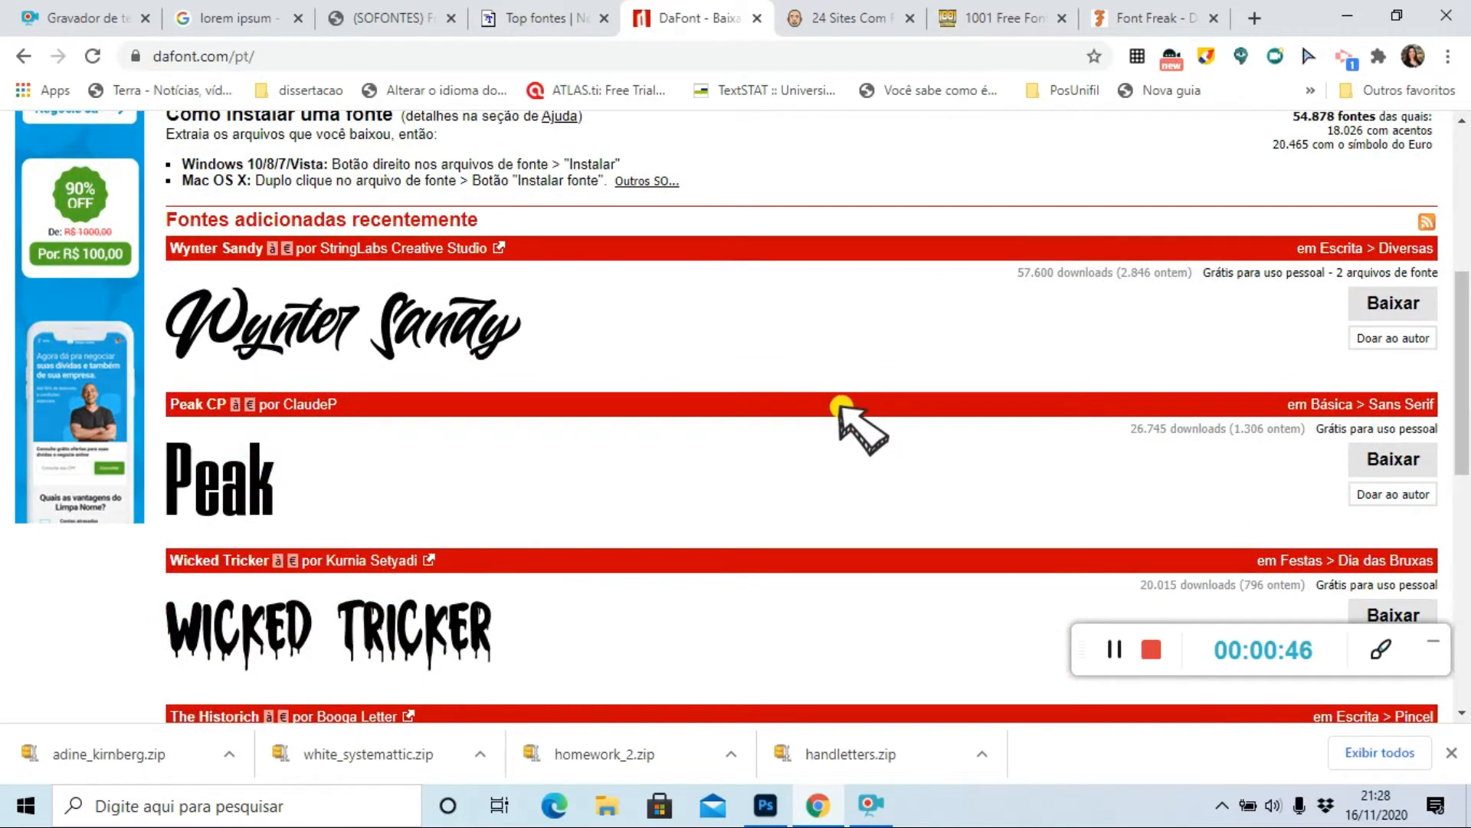
scroll(793, 397, "down", 7)
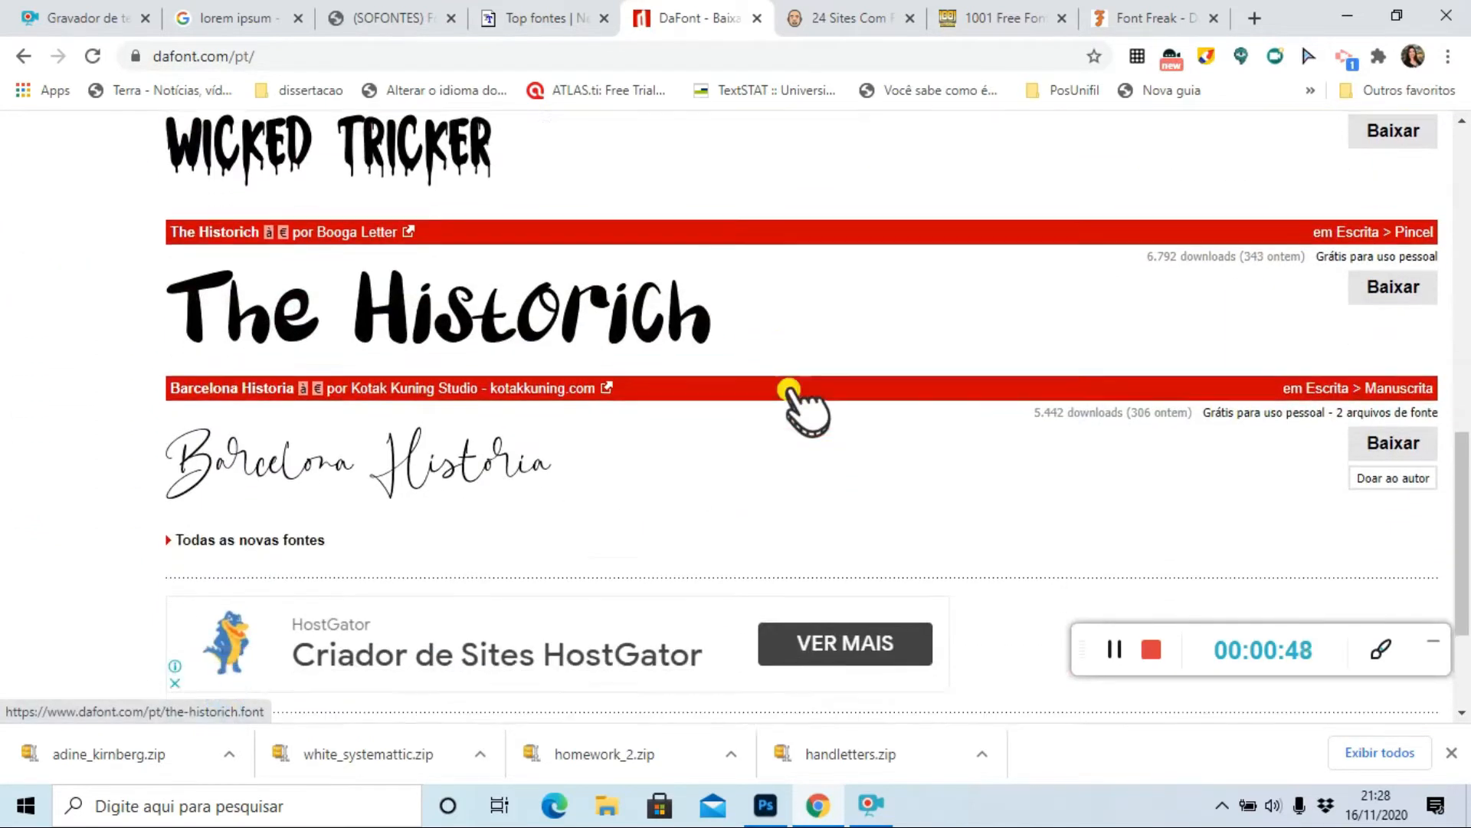
left_click(869, 23)
scroll(604, 383, "down", 10)
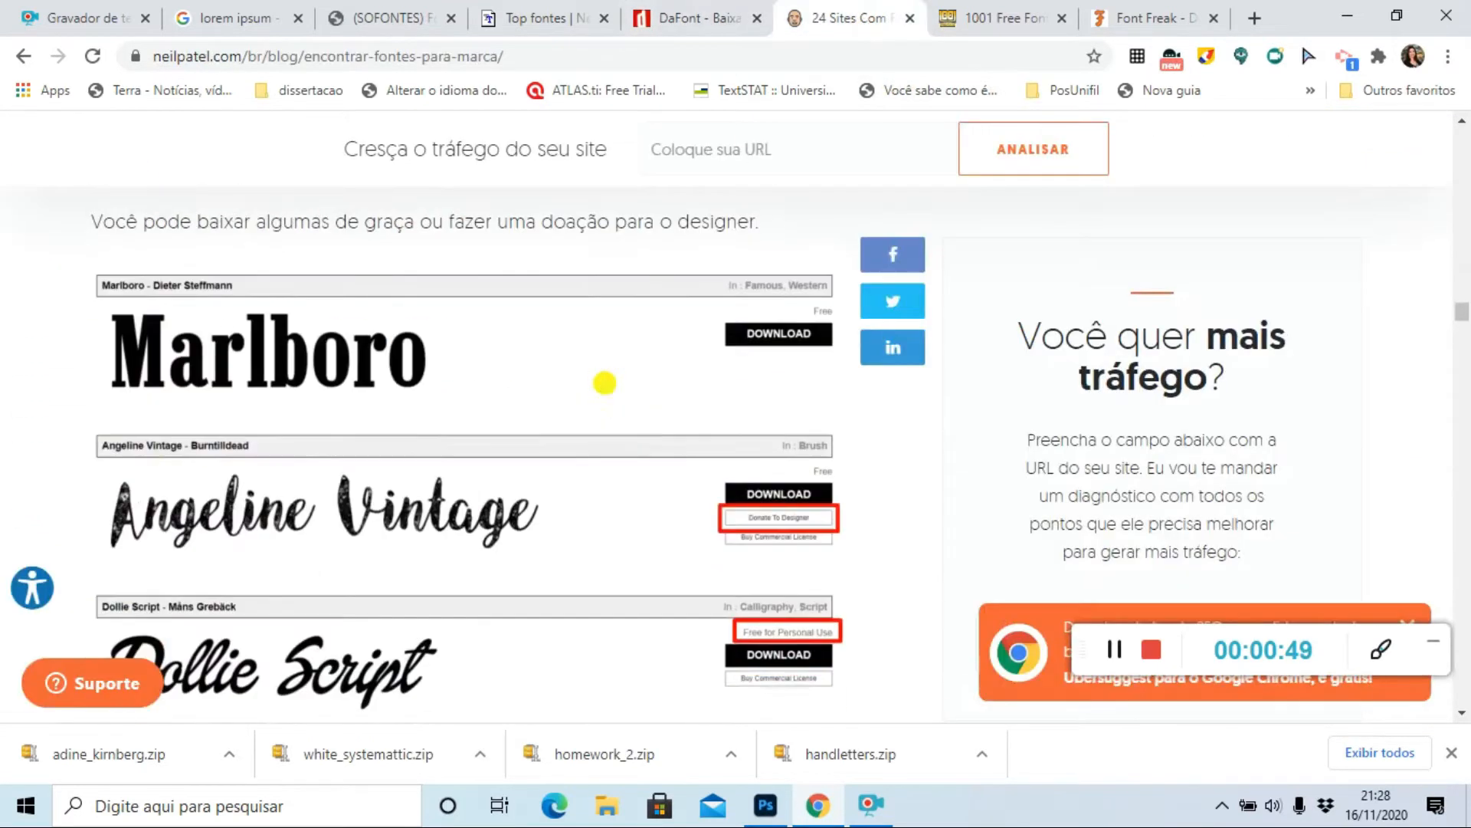
scroll(601, 388, "down", 8)
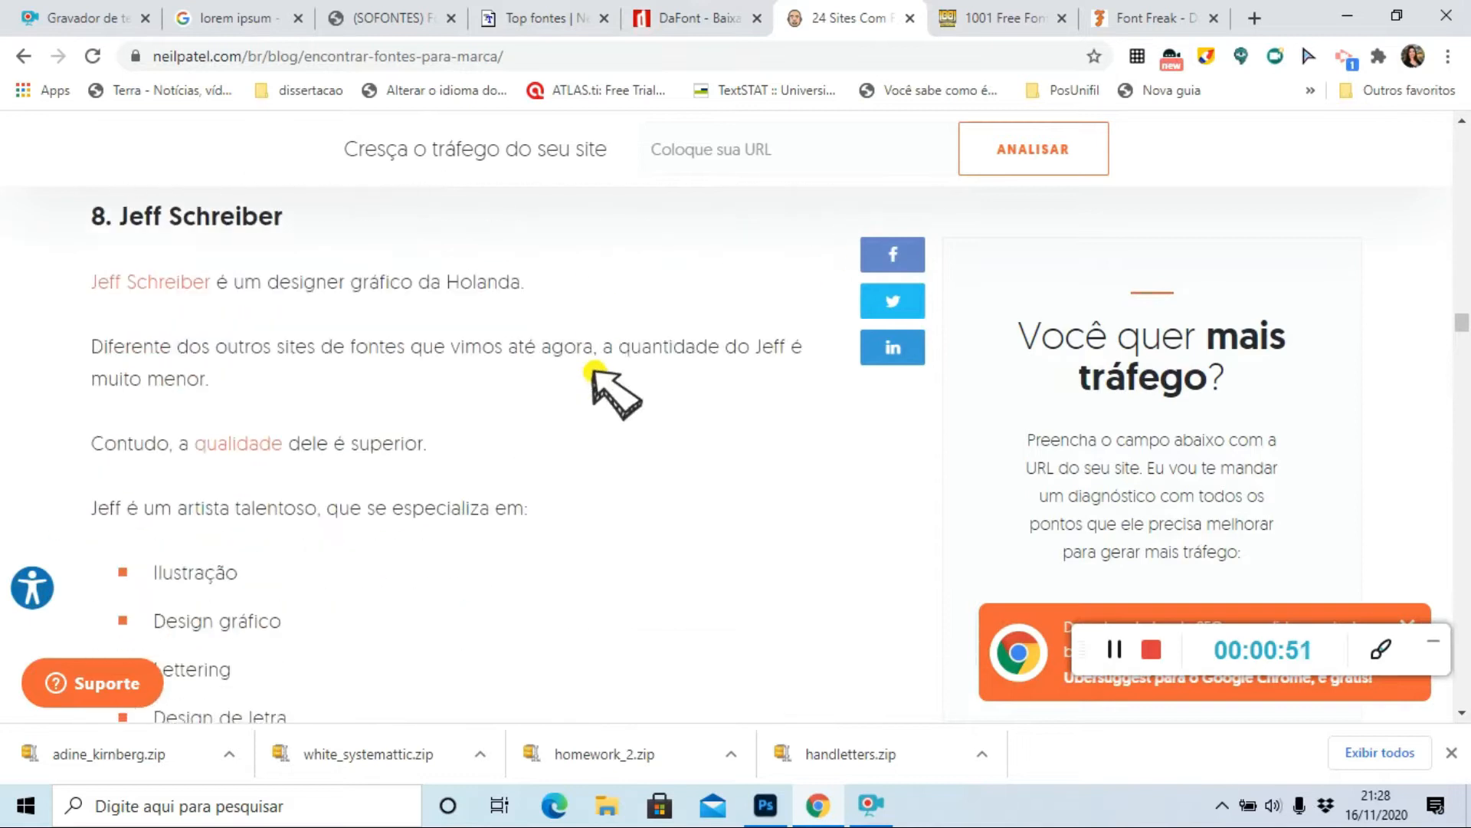
- Browse the new fonts and categories on 1001 Free Fonts and view the Font Freak home page
left_click(1006, 20)
scroll(776, 346, "down", 10)
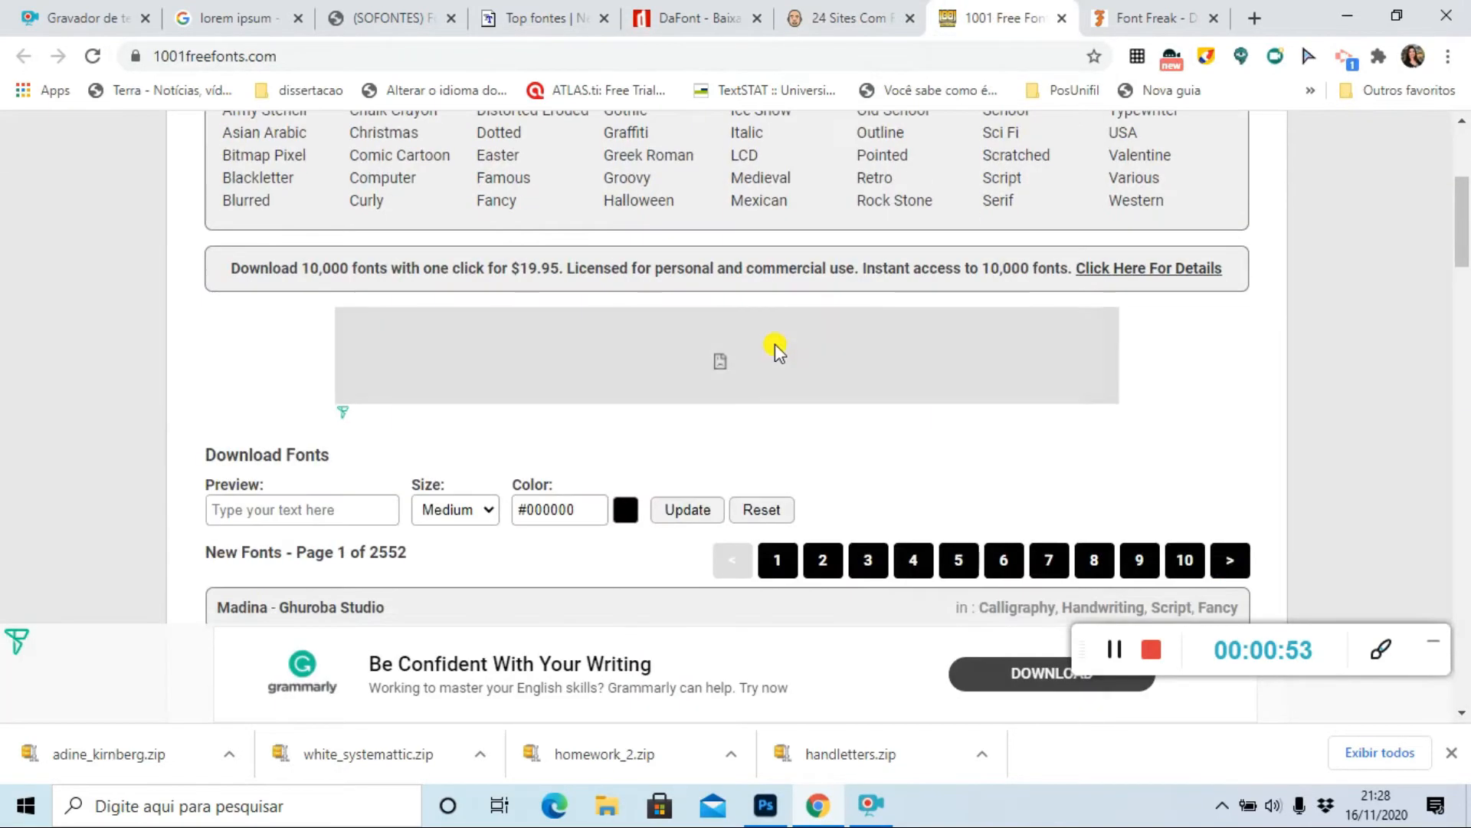
scroll(775, 349, "down", 10)
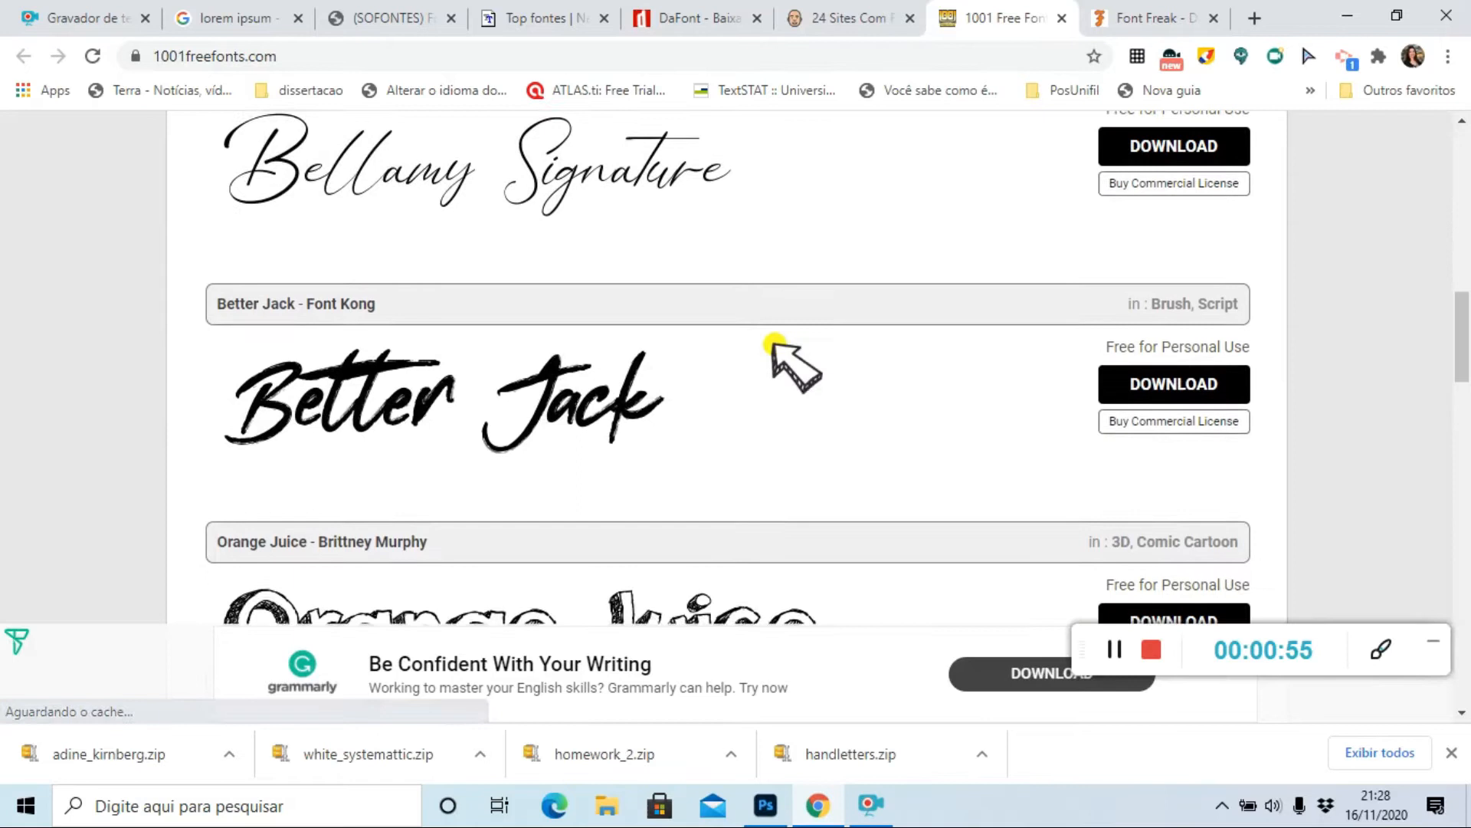
scroll(799, 347, "down", 12)
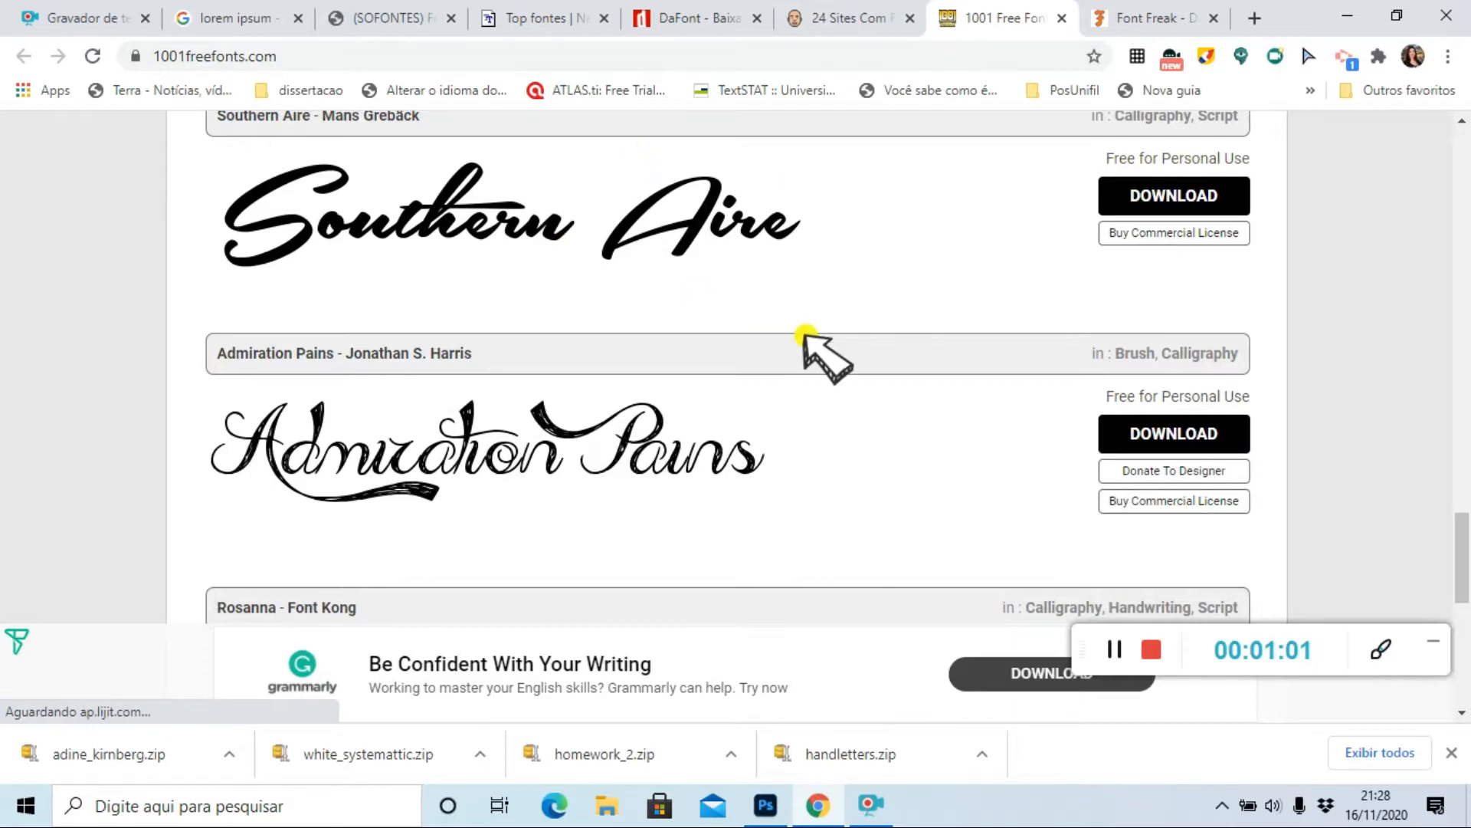
scroll(846, 395, "down", 4)
scroll(756, 351, "down", 5)
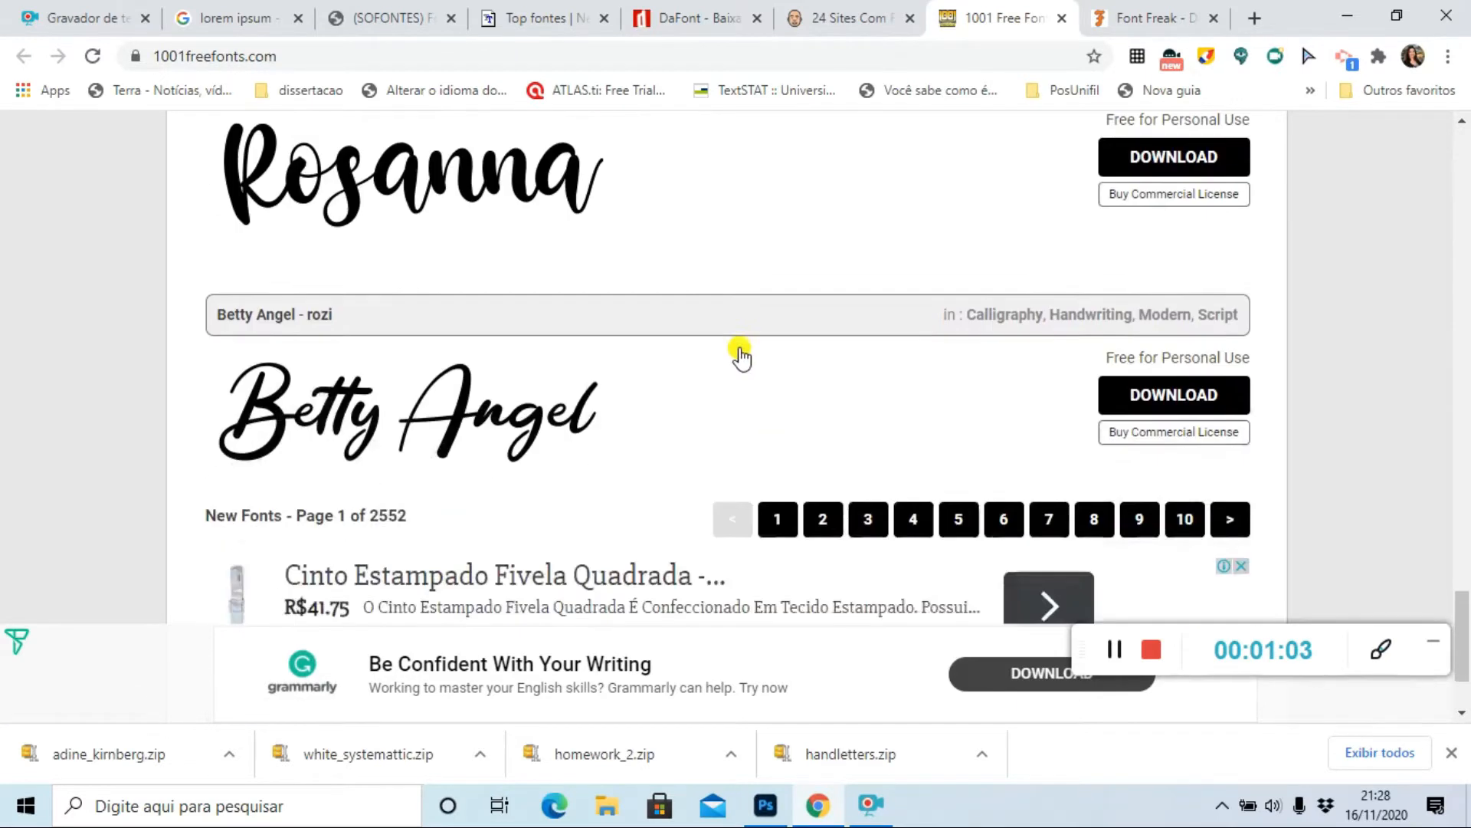
scroll(751, 345, "up", 15)
scroll(747, 343, "up", 15)
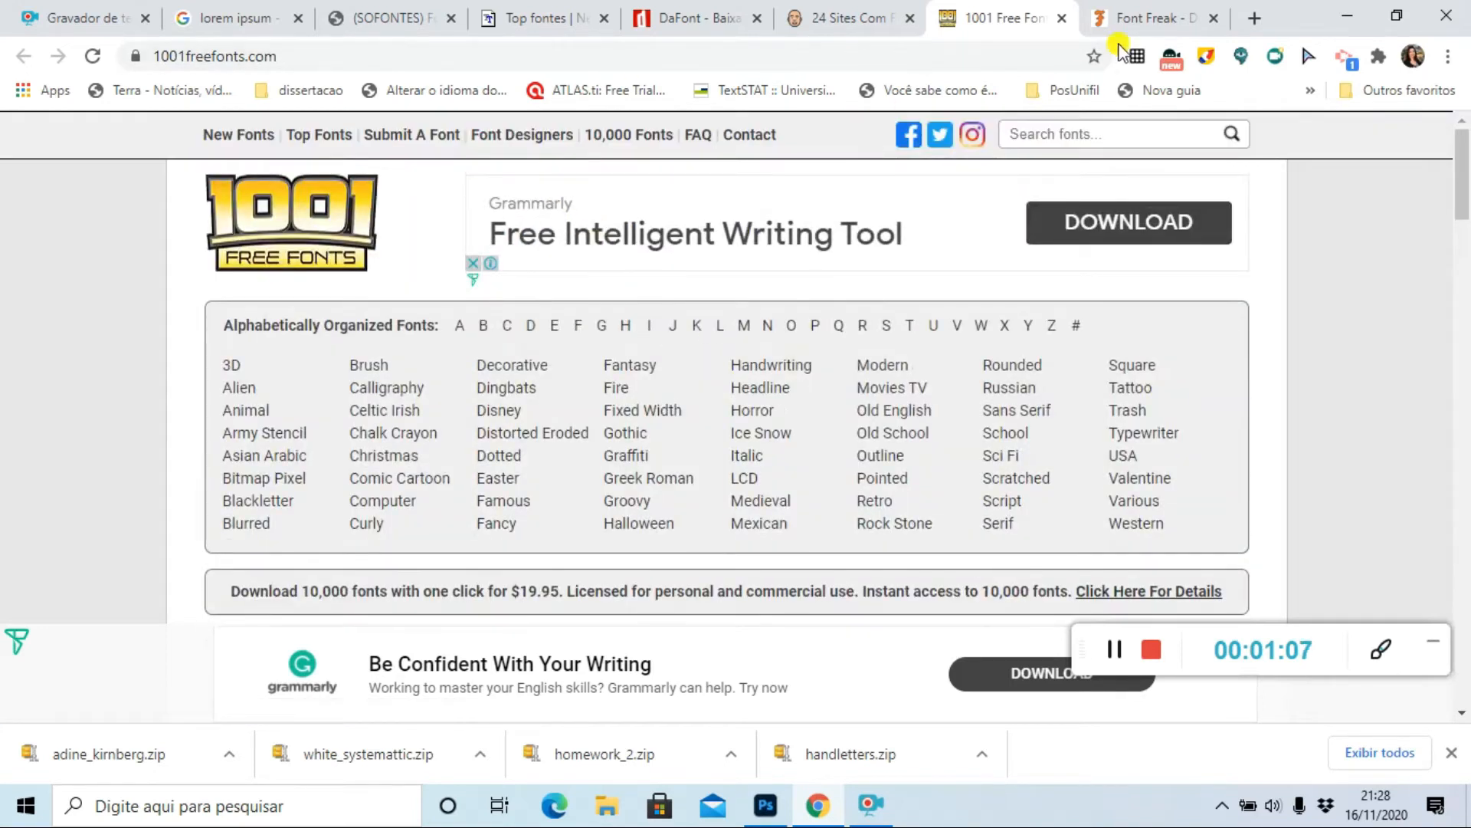
left_click(1132, 23)
scroll(759, 218, "up", 10)
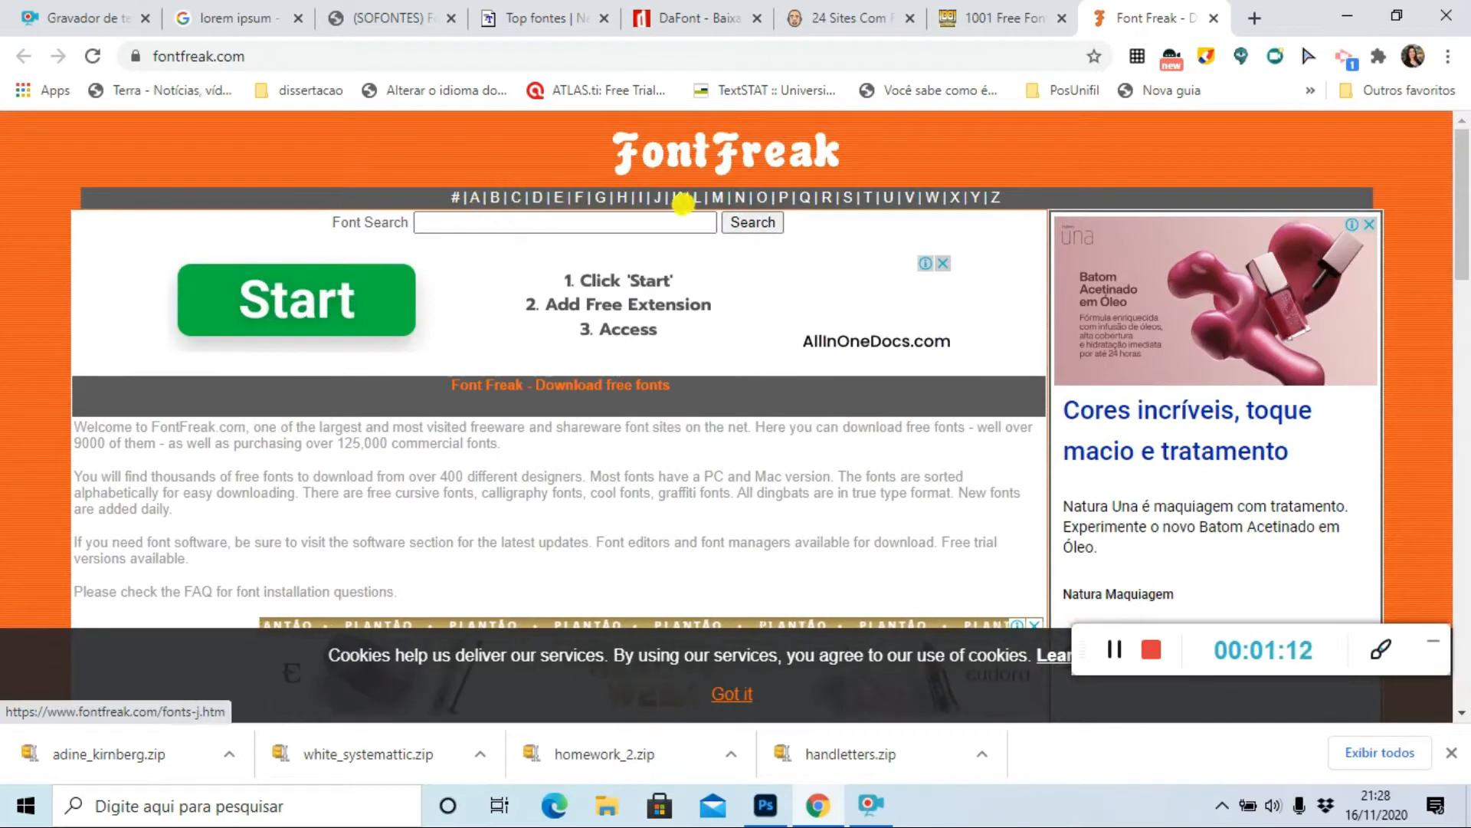
- Find the Black Bones font by Din Studio on 1001 Free Fonts and download it
left_click(986, 10)
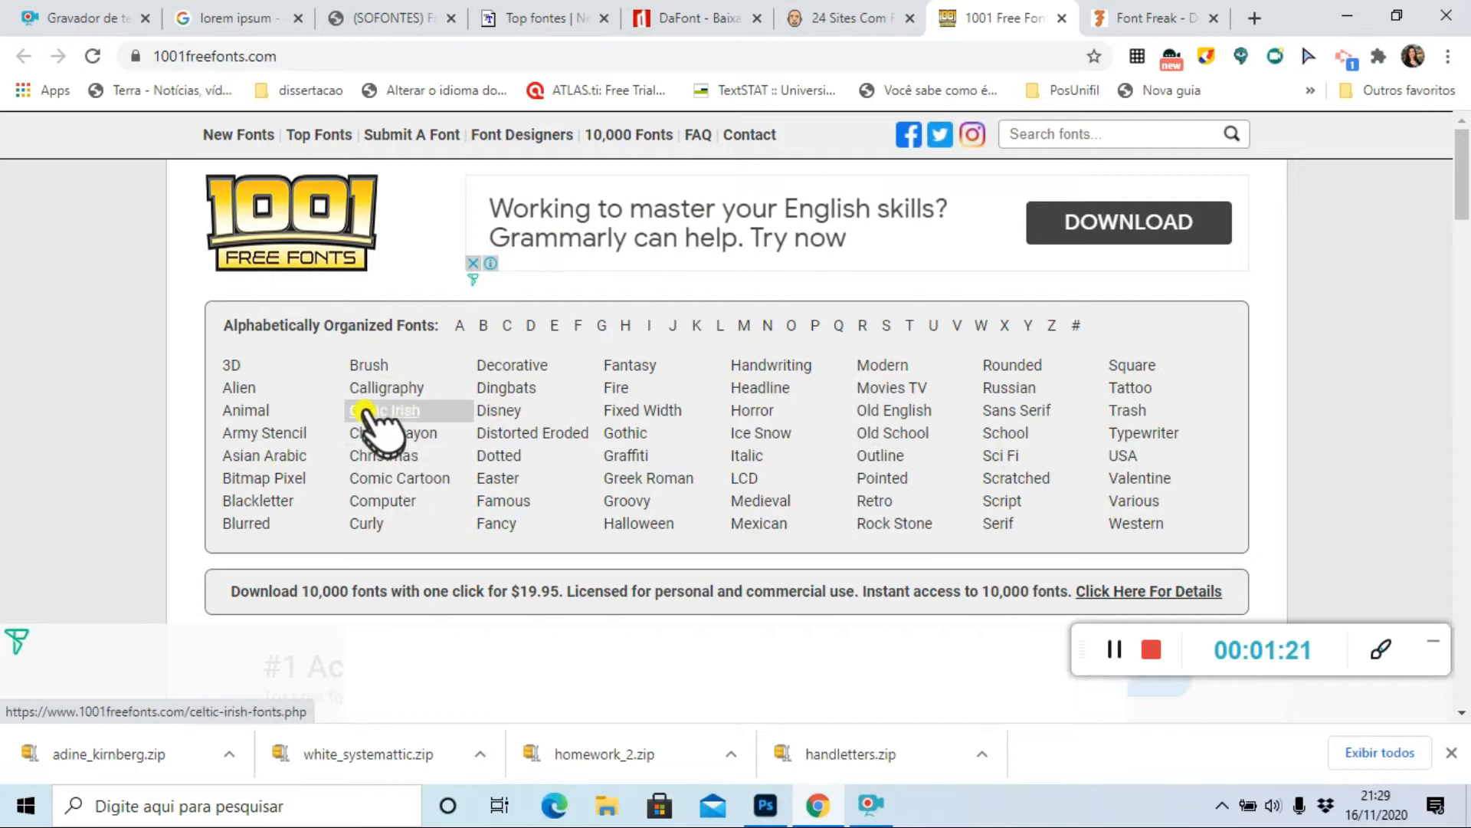
scroll(610, 460, "down", 2)
scroll(610, 469, "down", 7)
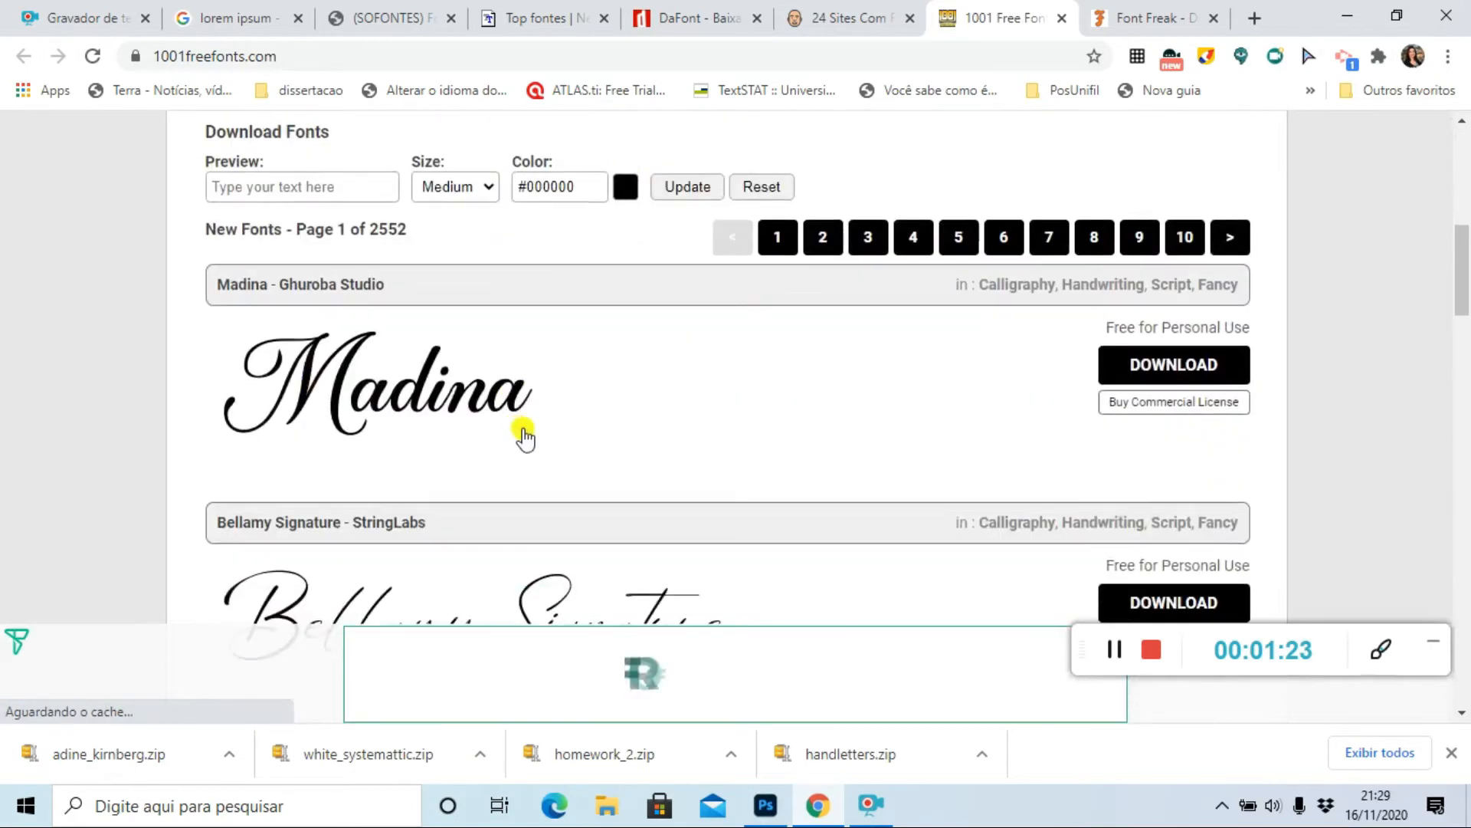
scroll(460, 362, "down", 7)
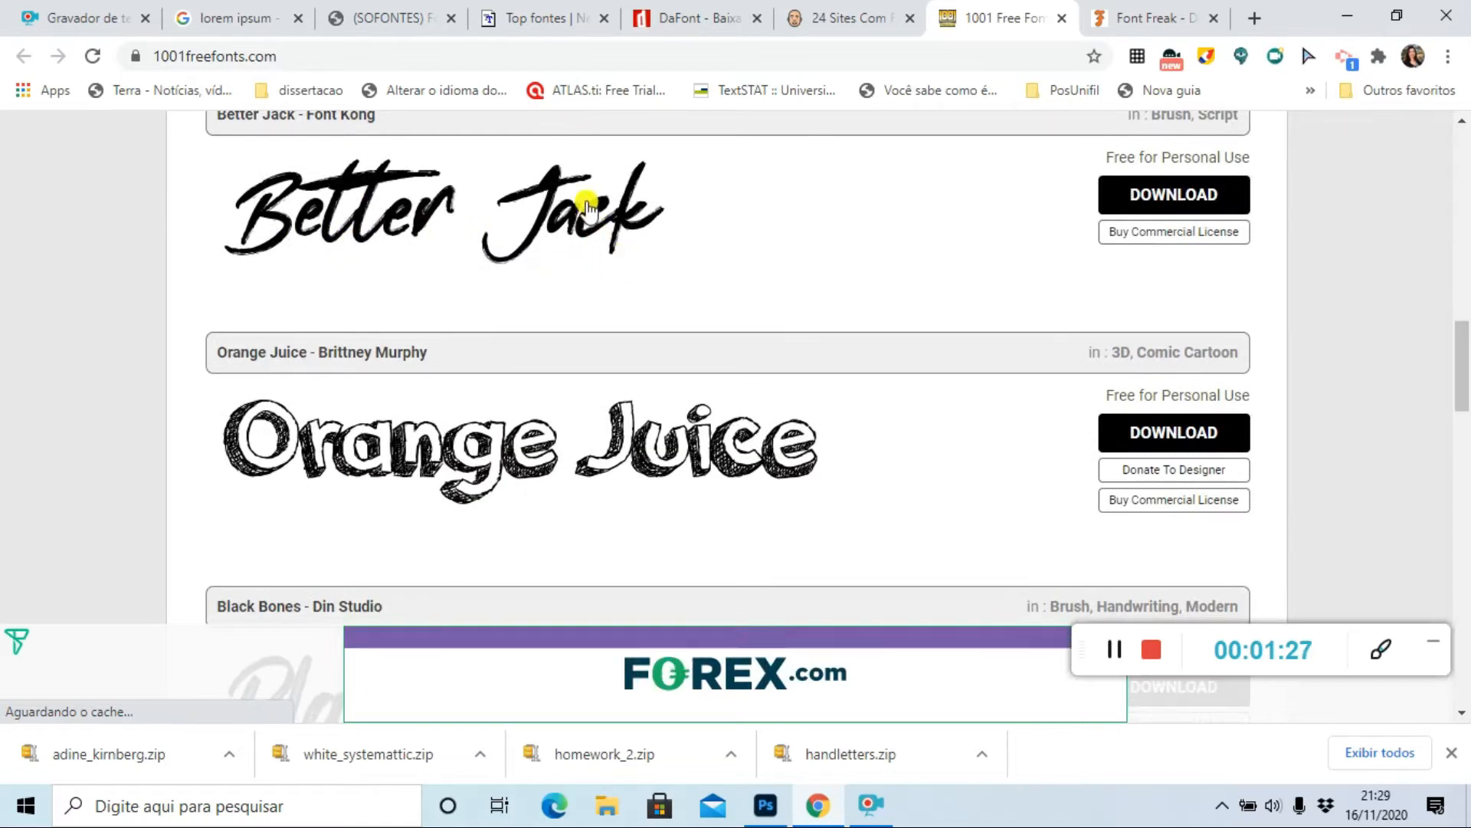
scroll(712, 351, "down", 4)
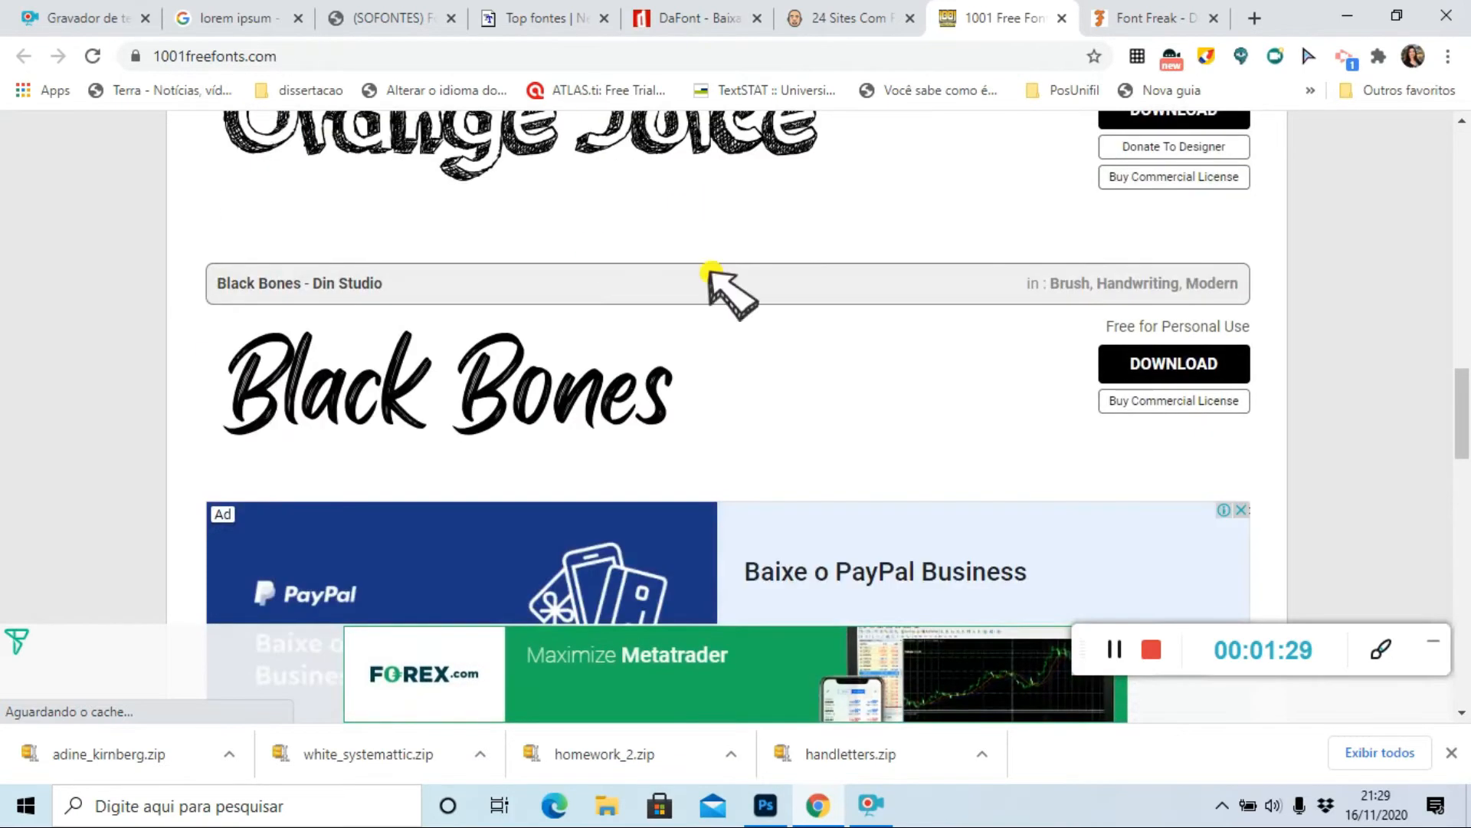
left_click(817, 17)
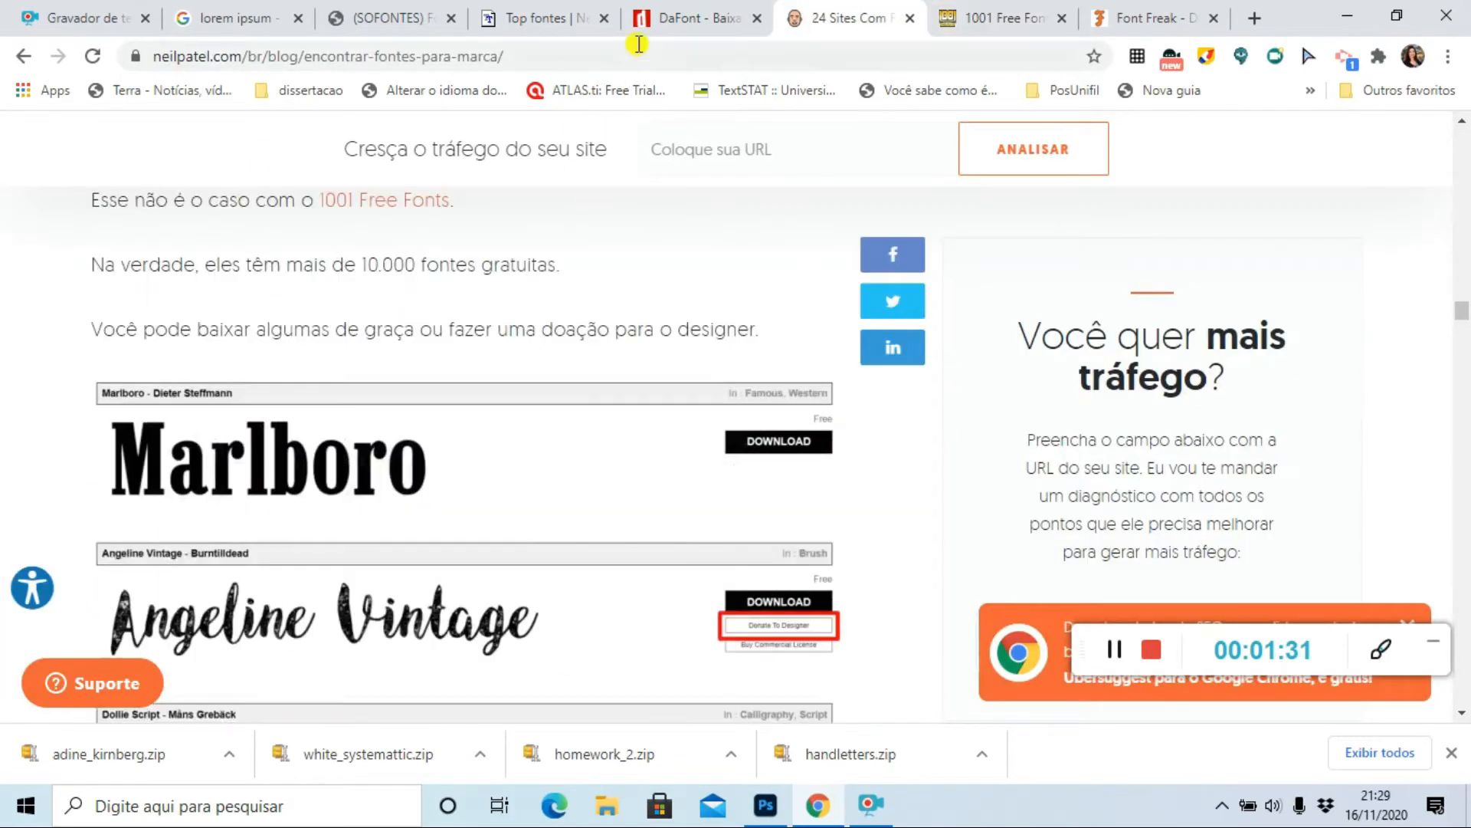
left_click(683, 18)
scroll(774, 322, "down", 1)
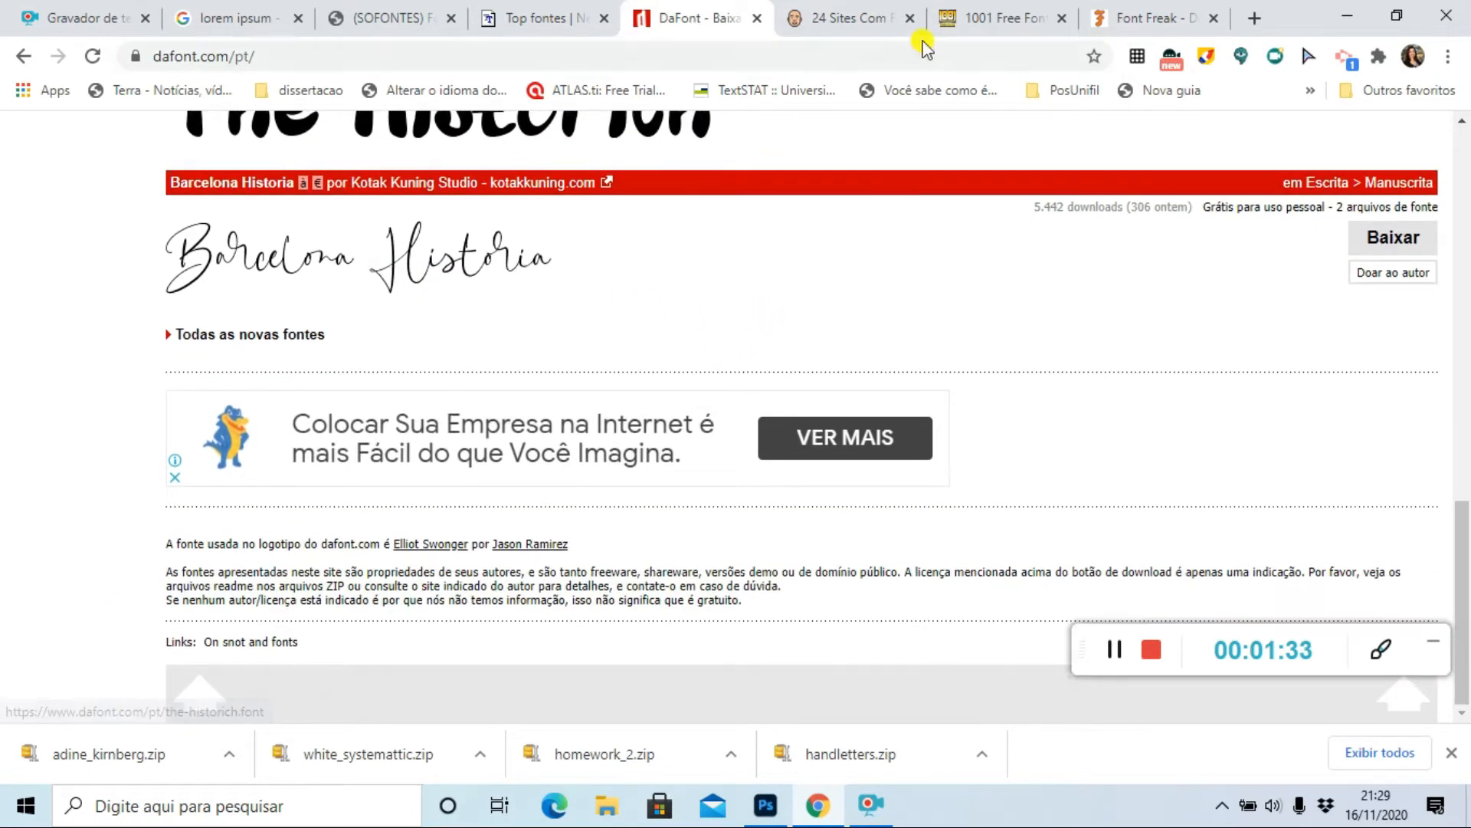
left_click(985, 18)
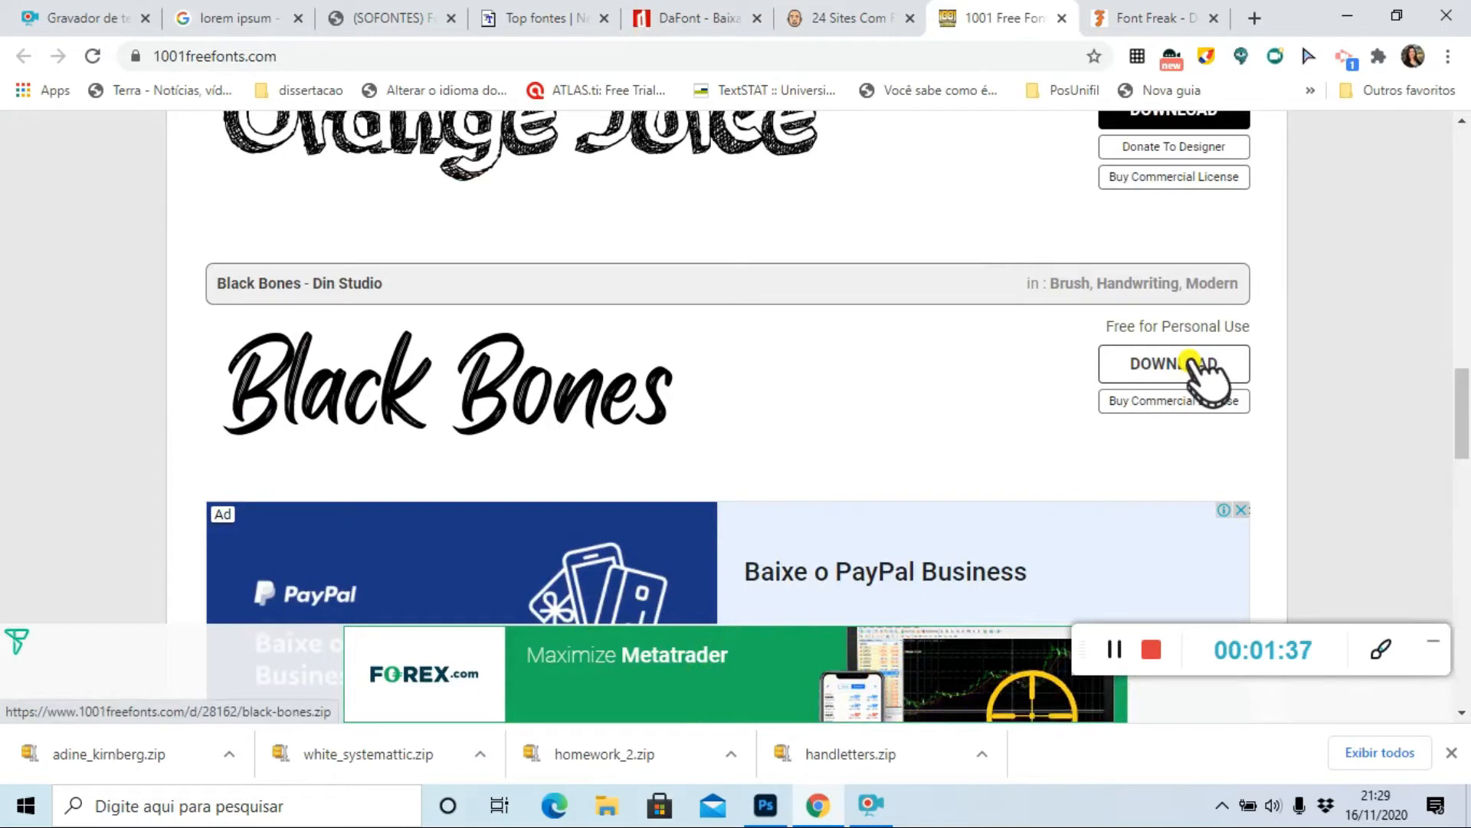
left_click(1193, 359)
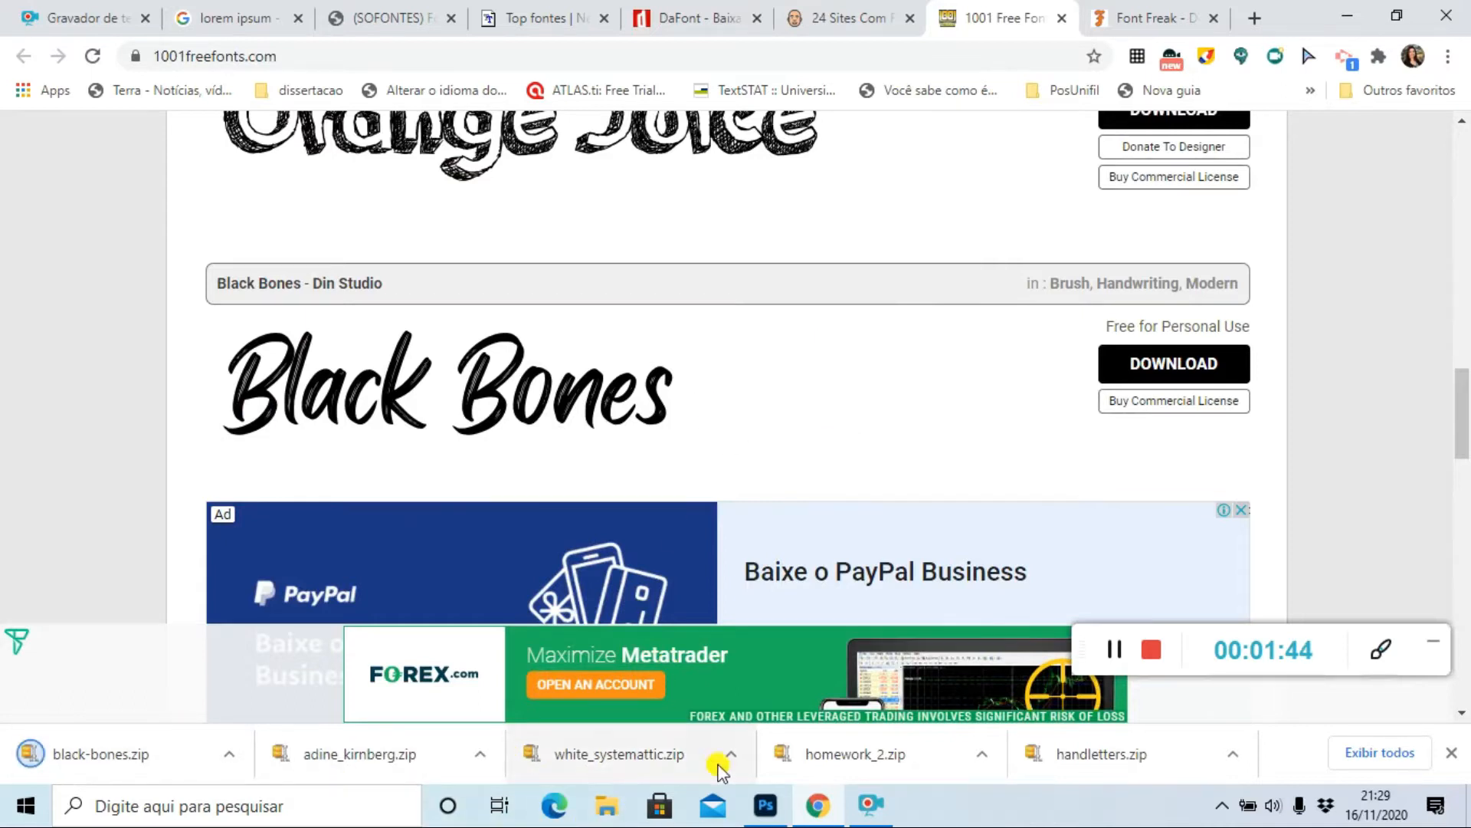
- Minimize Chrome and Photoshop, and open the Downloads folder in a maximized File Explorer window
left_click(609, 807)
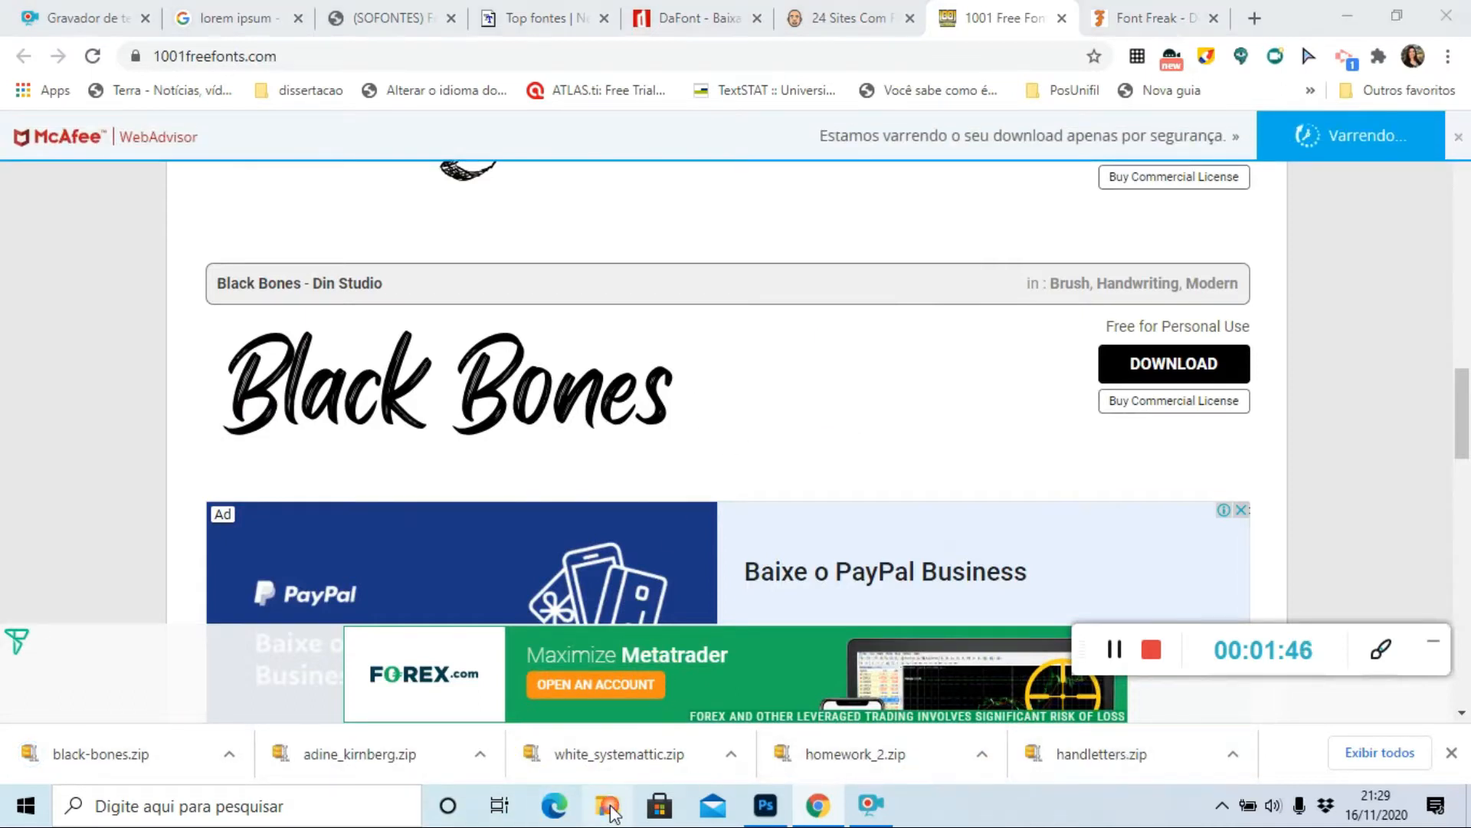
left_click(1347, 16)
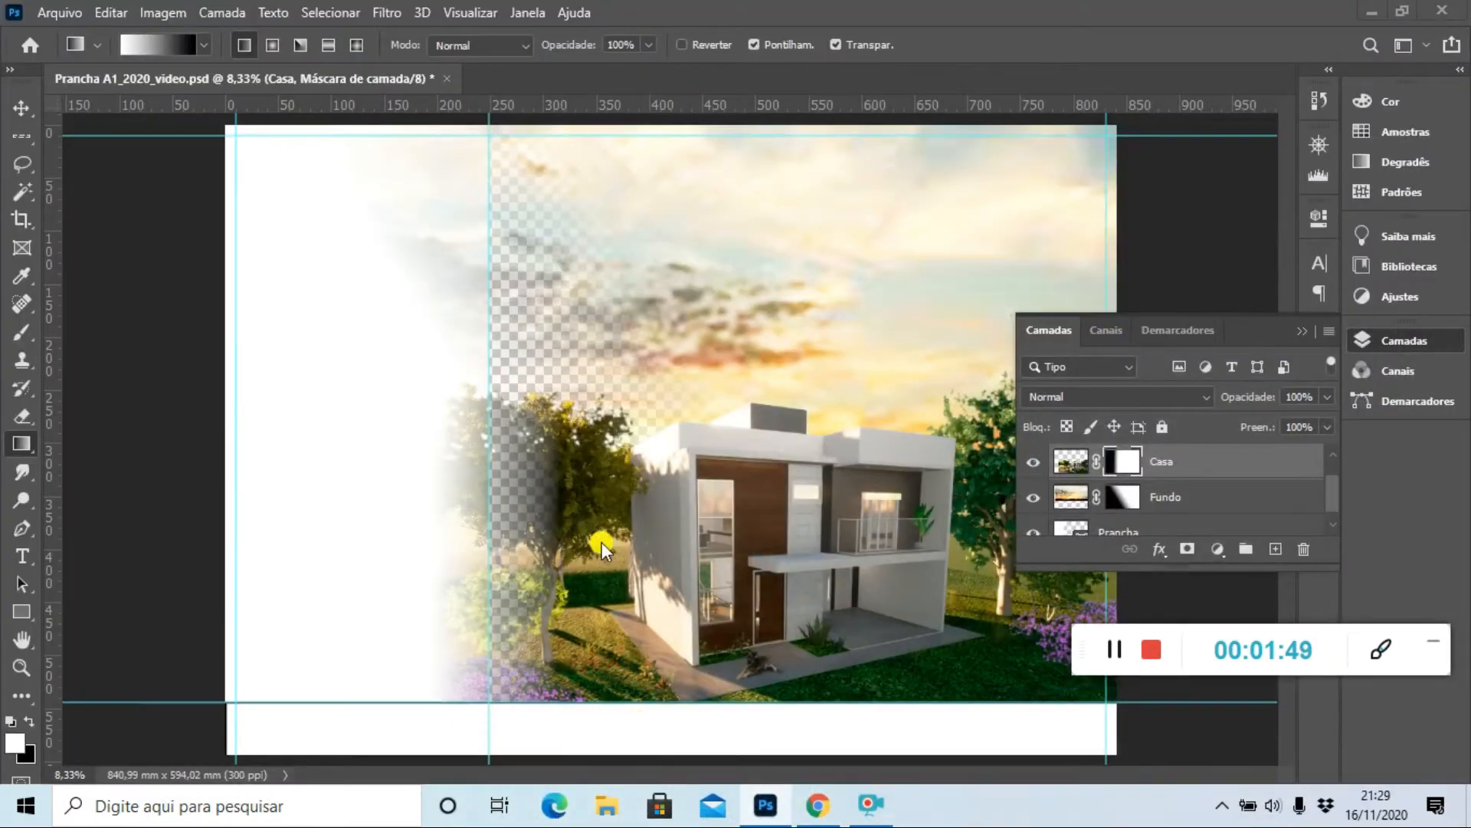
left_click(1362, 11)
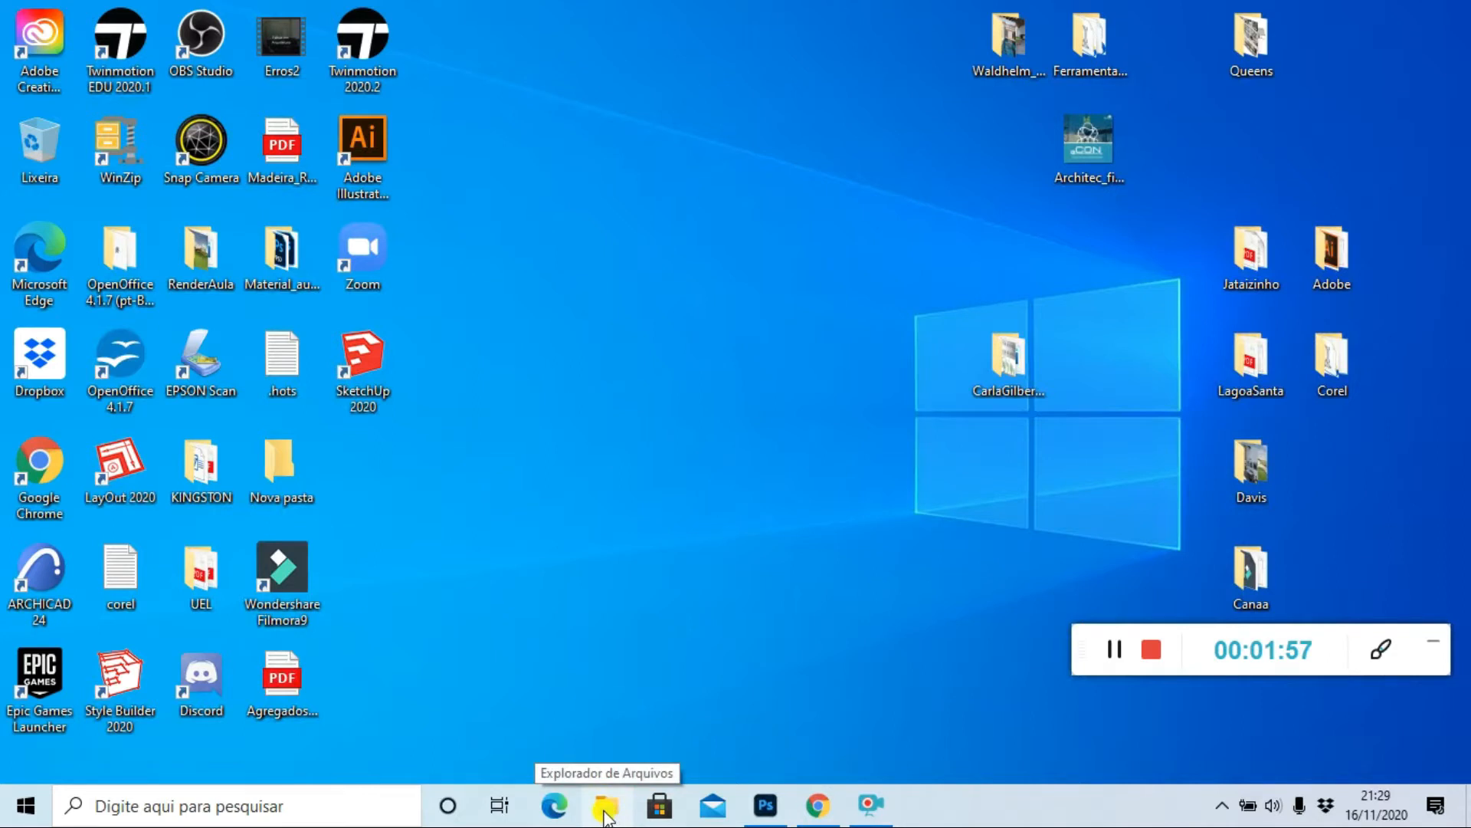
left_click(605, 811)
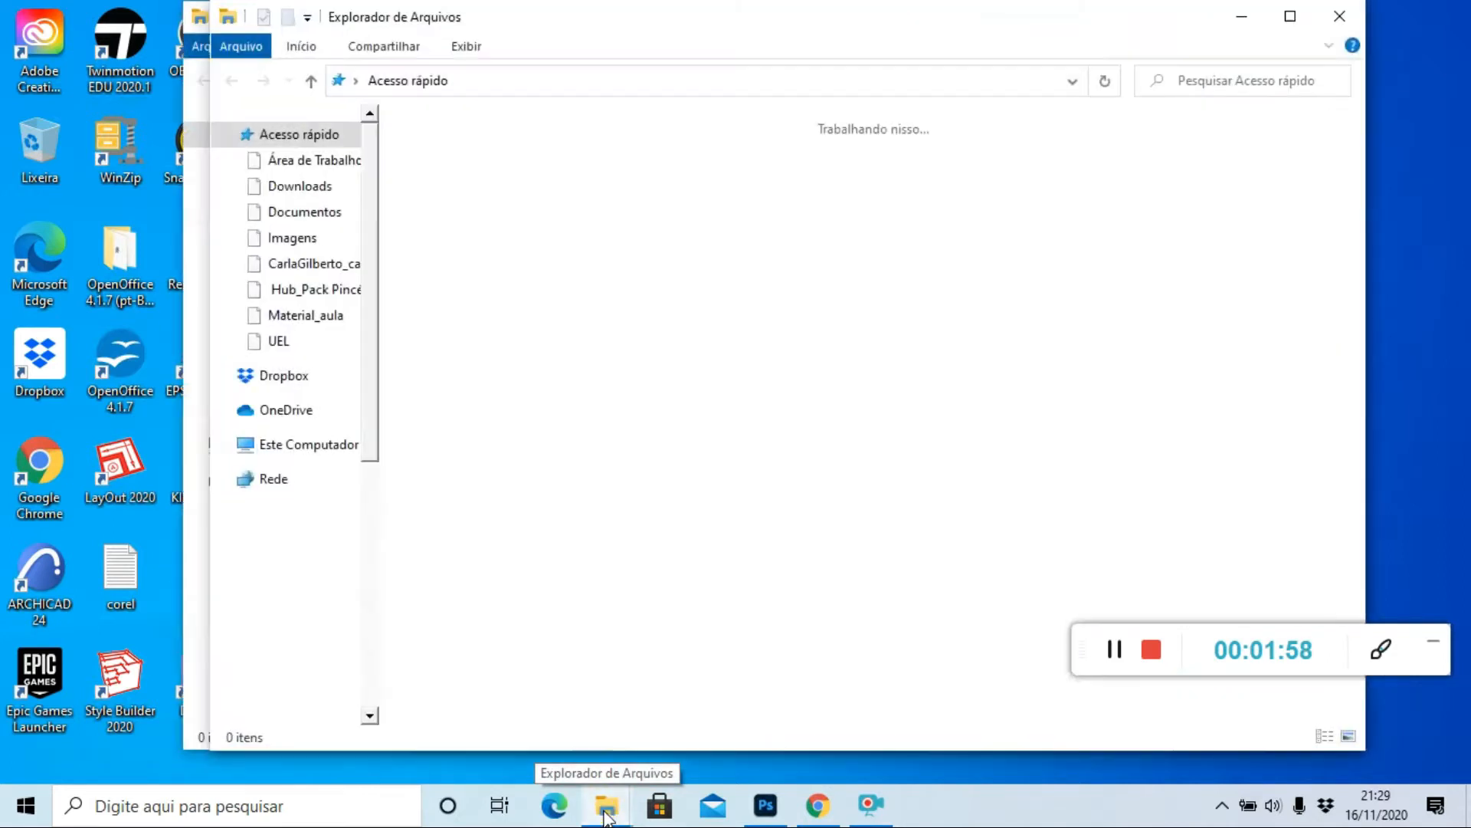
left_click(285, 186)
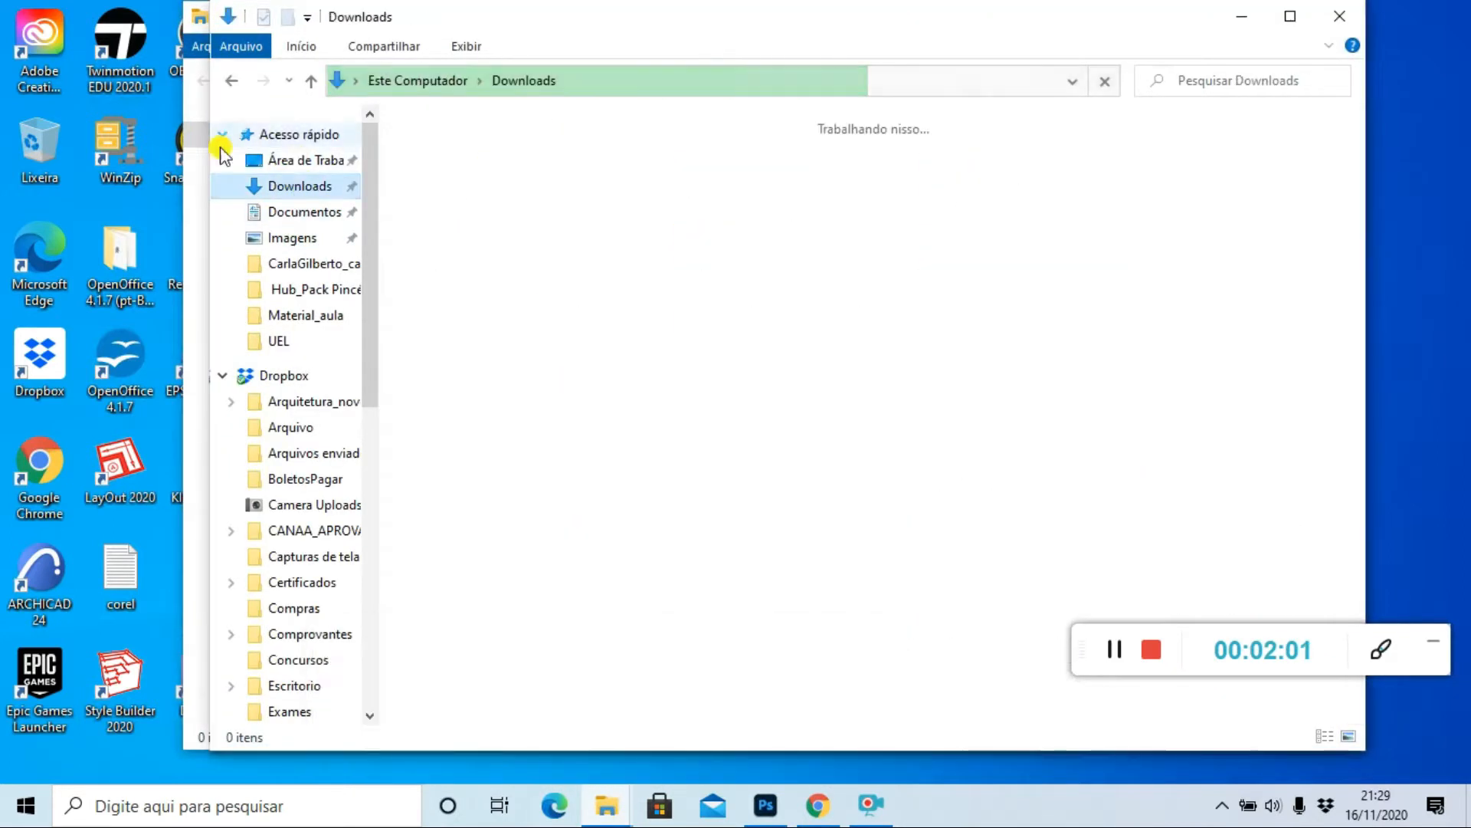
left_click(1291, 16)
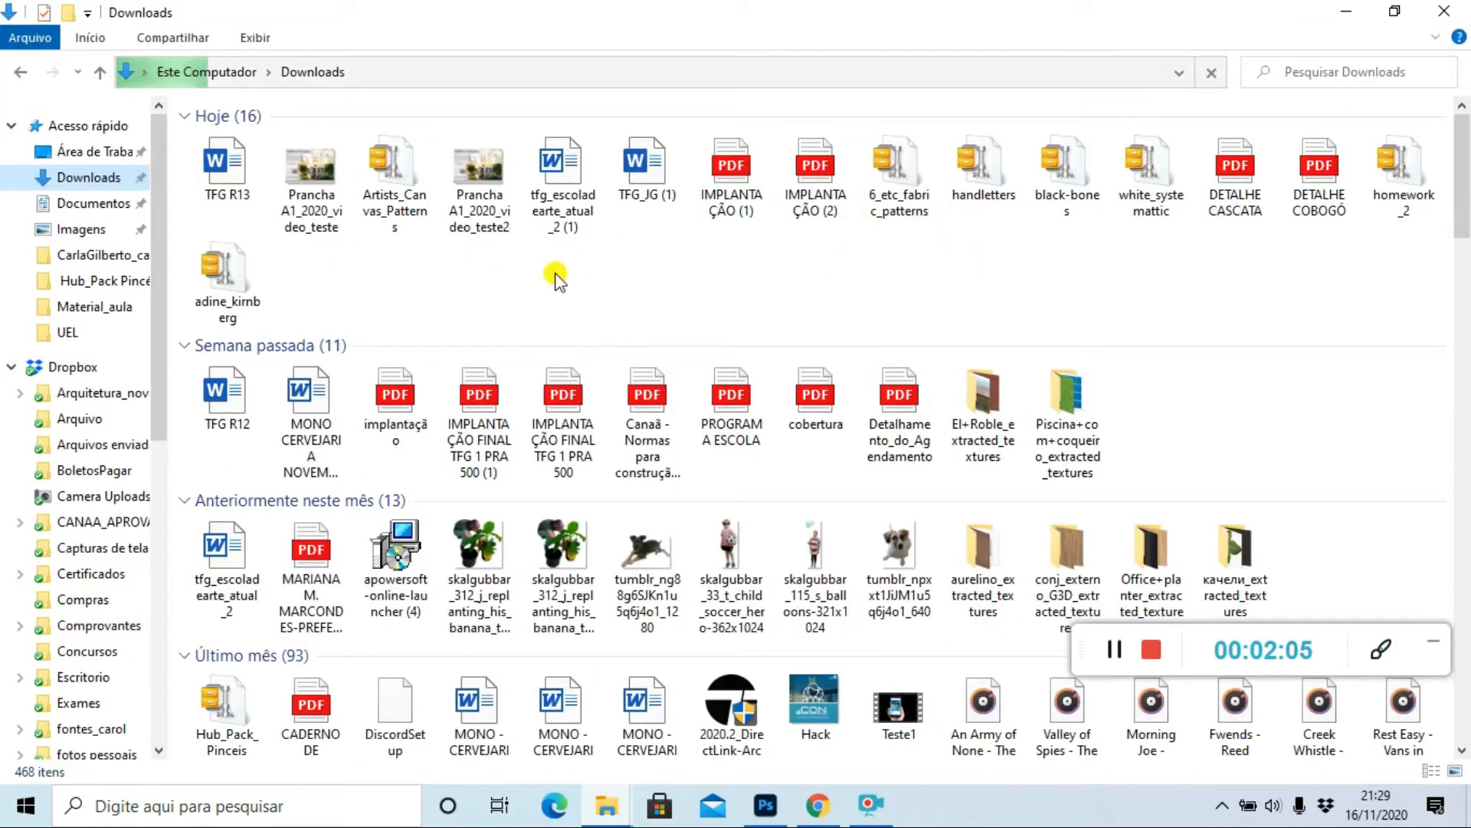
- Select and copy the five font archives in Downloads: black-bones, adine_kirnberg, white_systemattic, homework_2 and handletters
scroll(1031, 458, "down", 3)
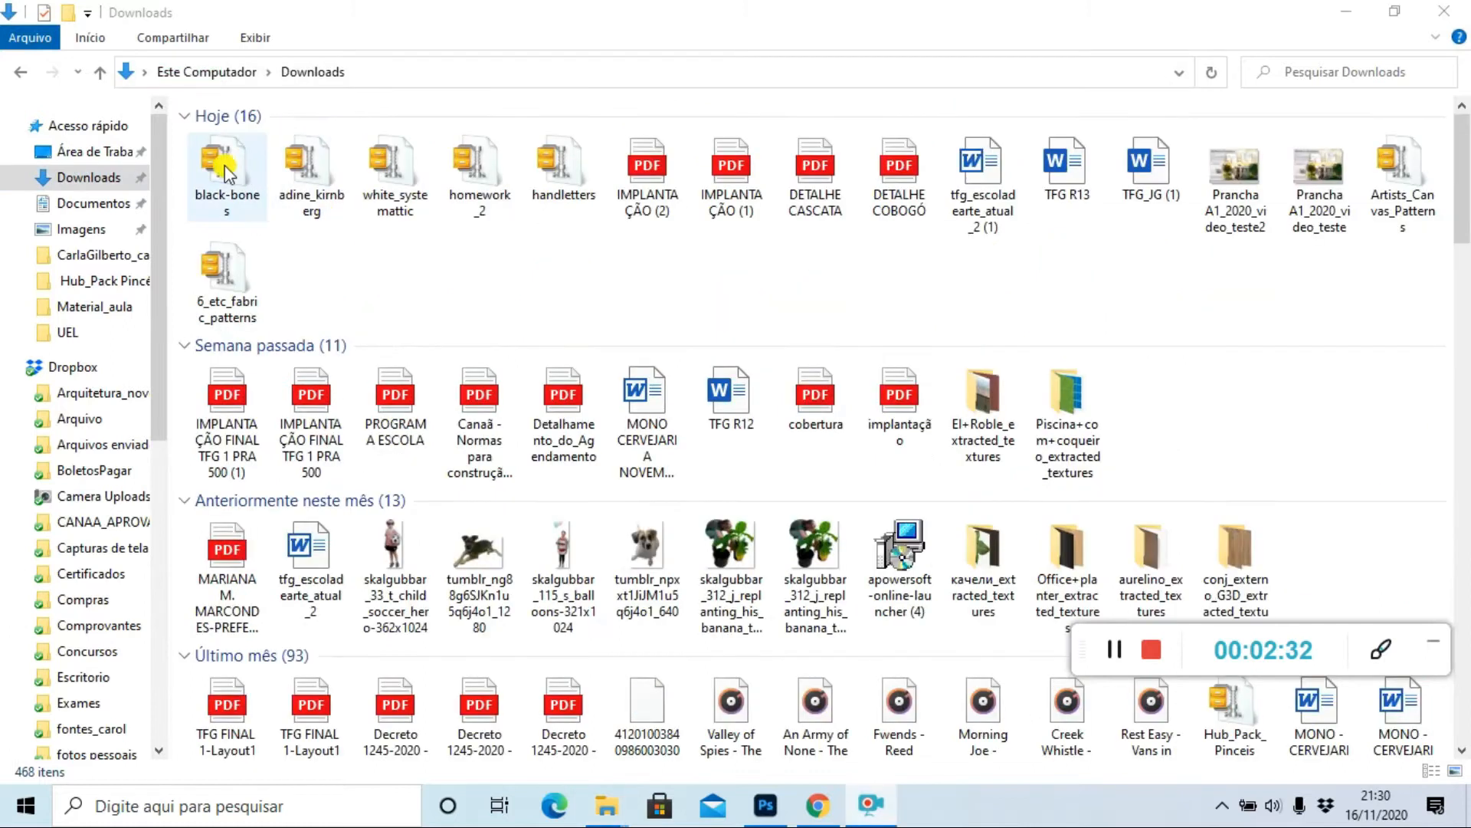
left_click(227, 177)
left_click(564, 176, "shift")
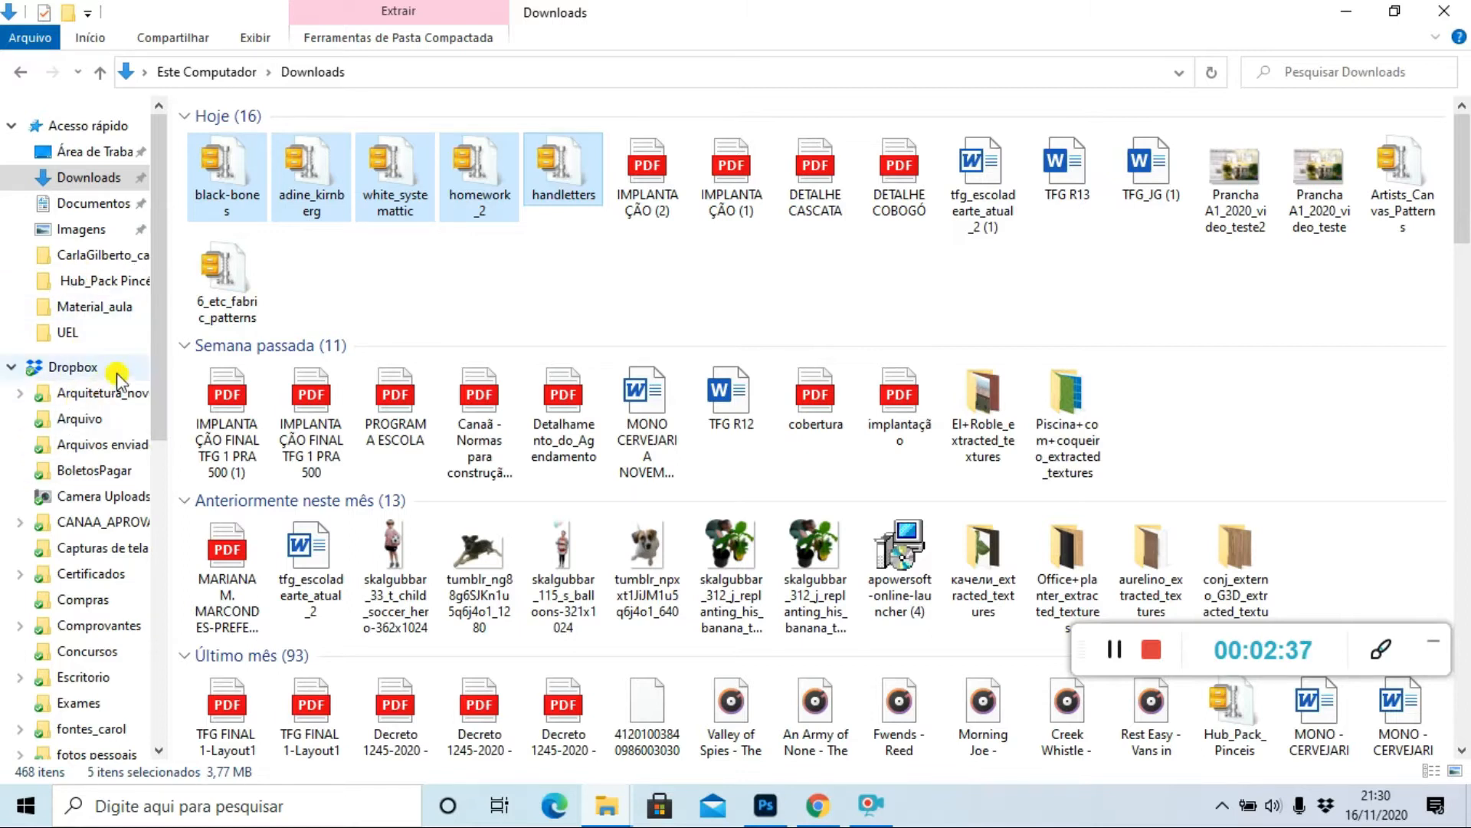
- Create a folder named FOntes in Documents and open it
scroll(107, 383, "down", 7)
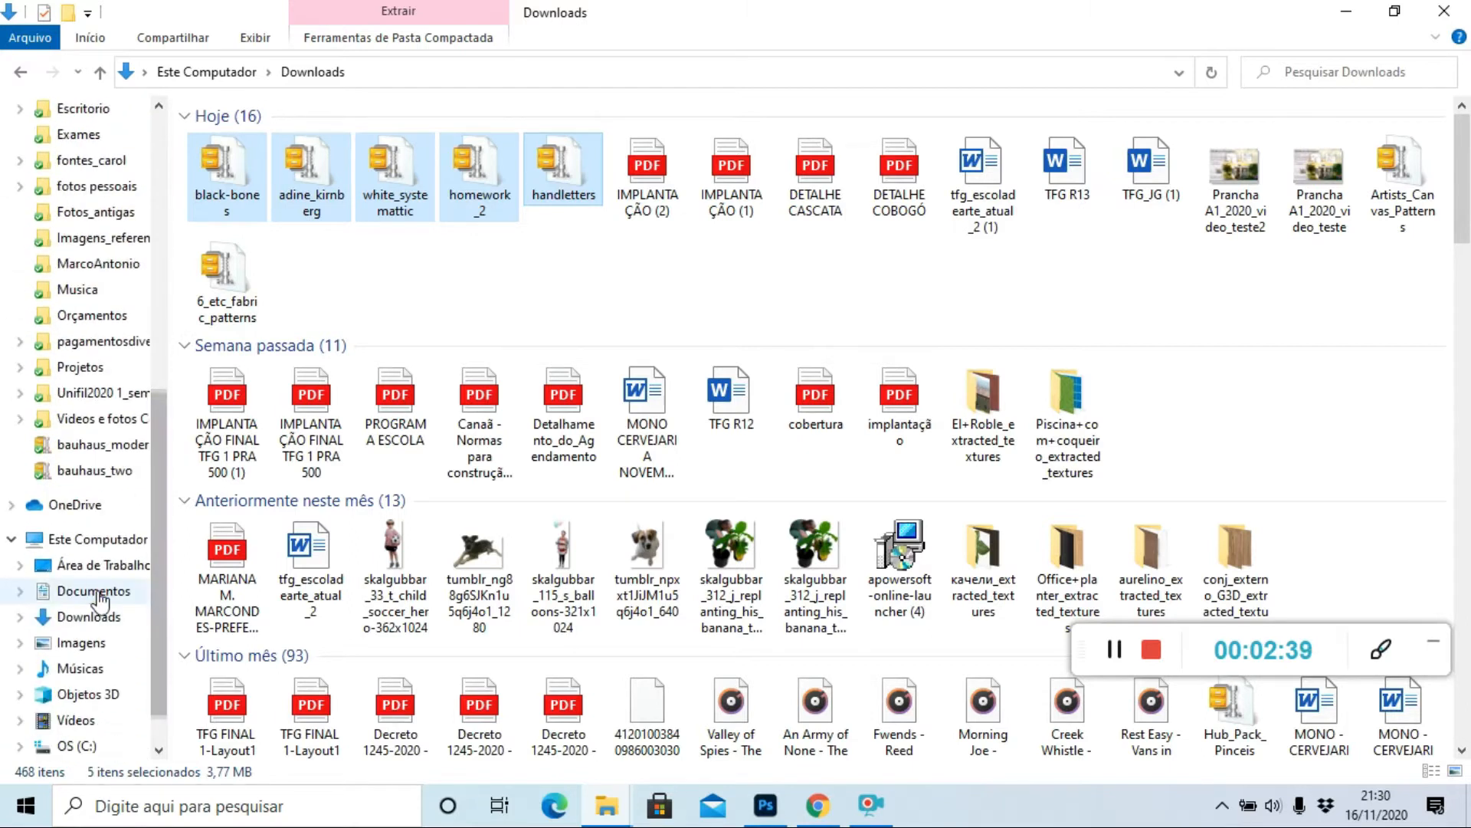
left_click(93, 591)
right_click(950, 396)
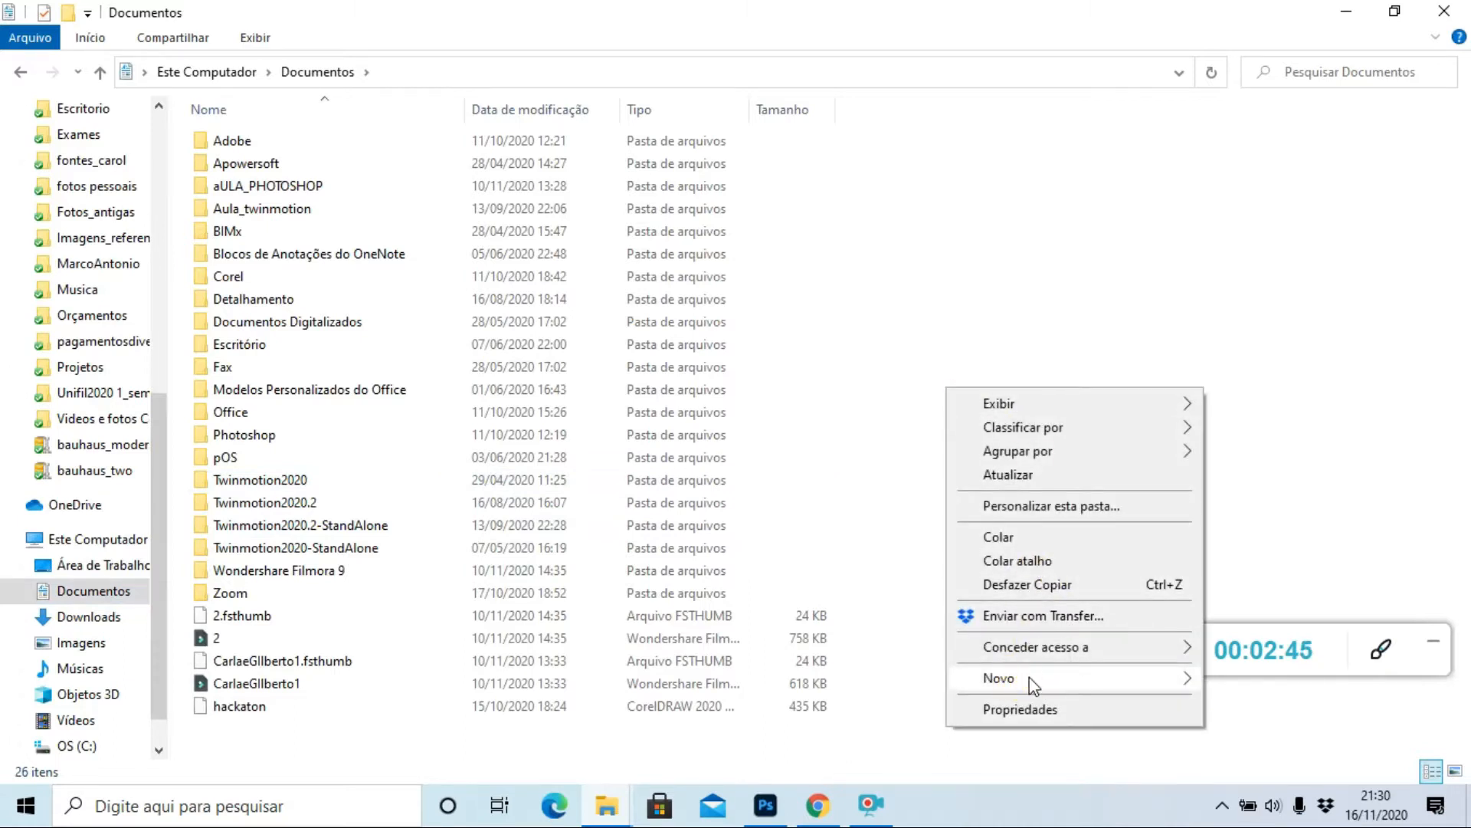
left_click(1027, 679)
left_click(713, 361)
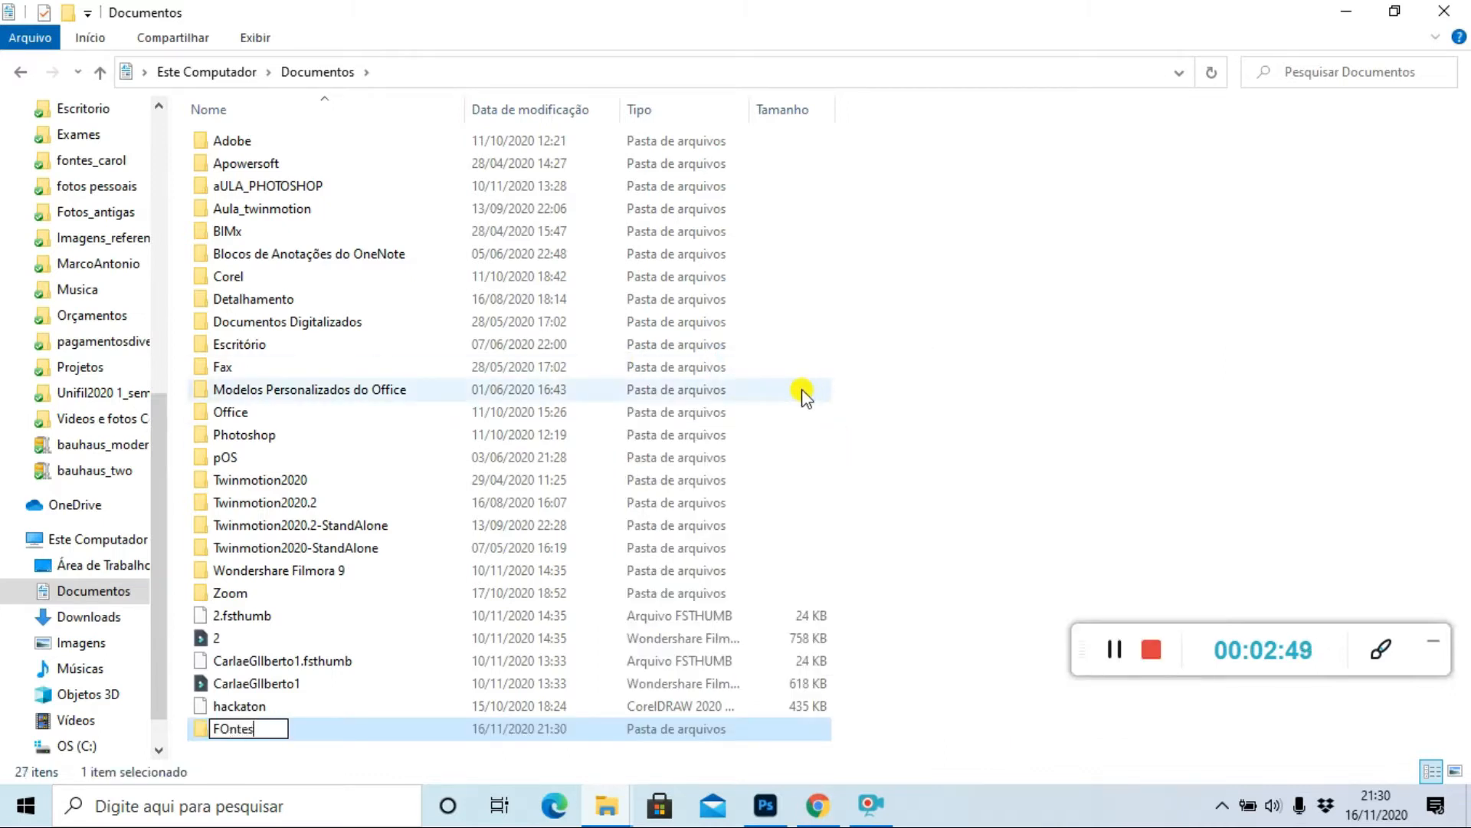
key("Return")
double_click(241, 733)
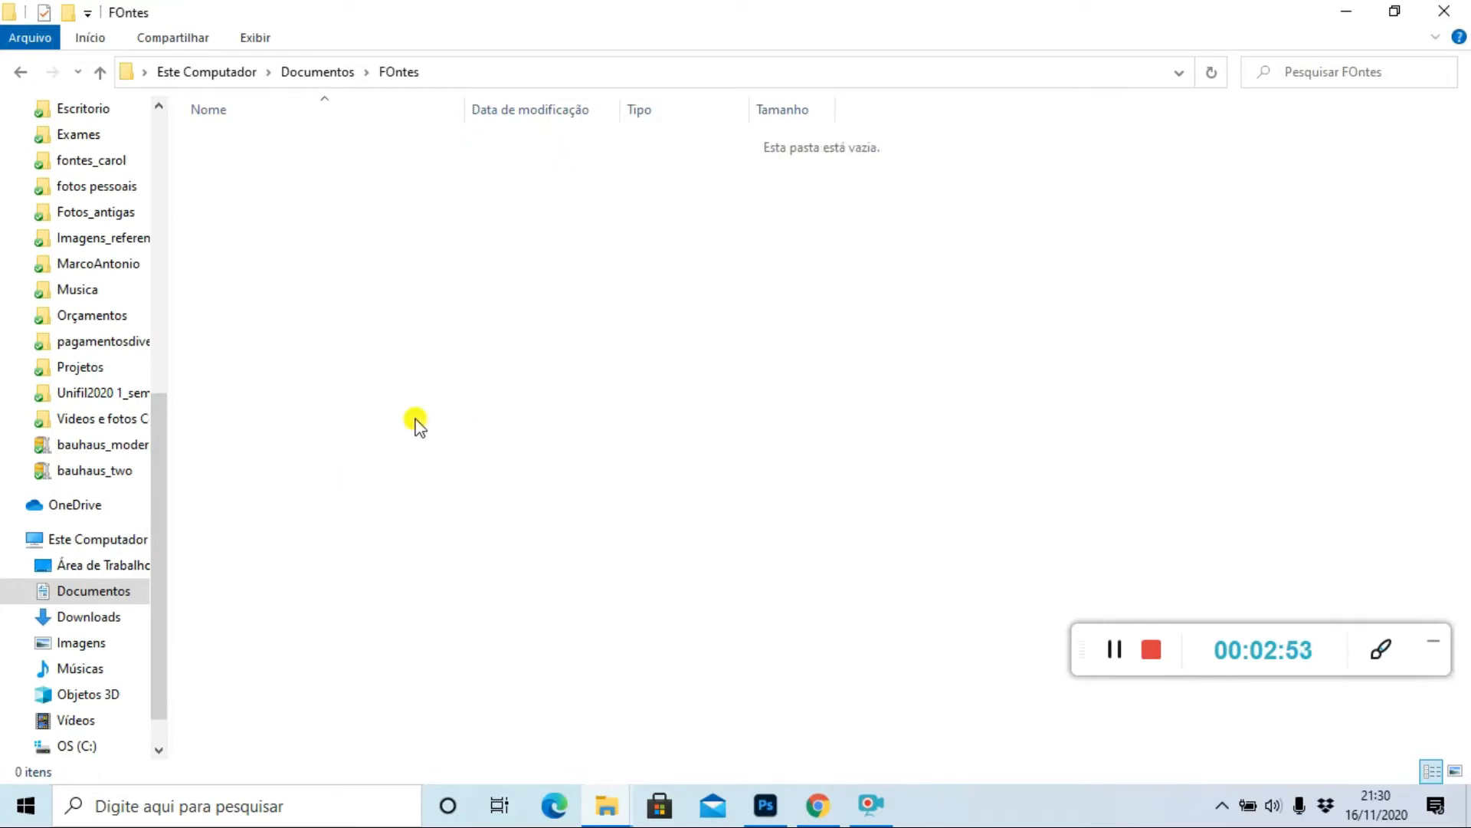
- Paste the five copied font archives into the FOntes folder and extract adine_kirnberg there
key("ctrl+v")
left_click(471, 352)
left_click(272, 141)
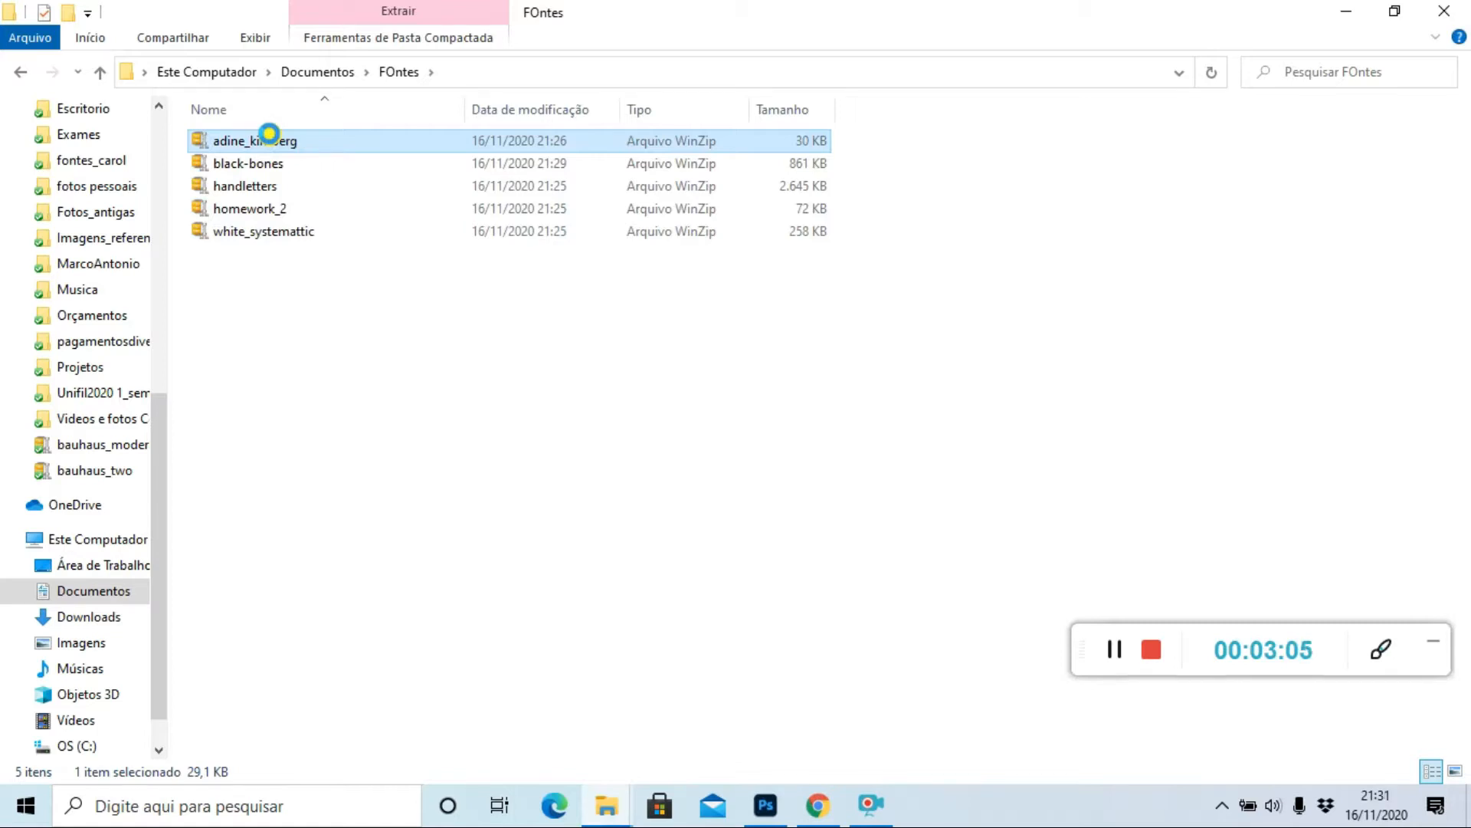
right_click(269, 140)
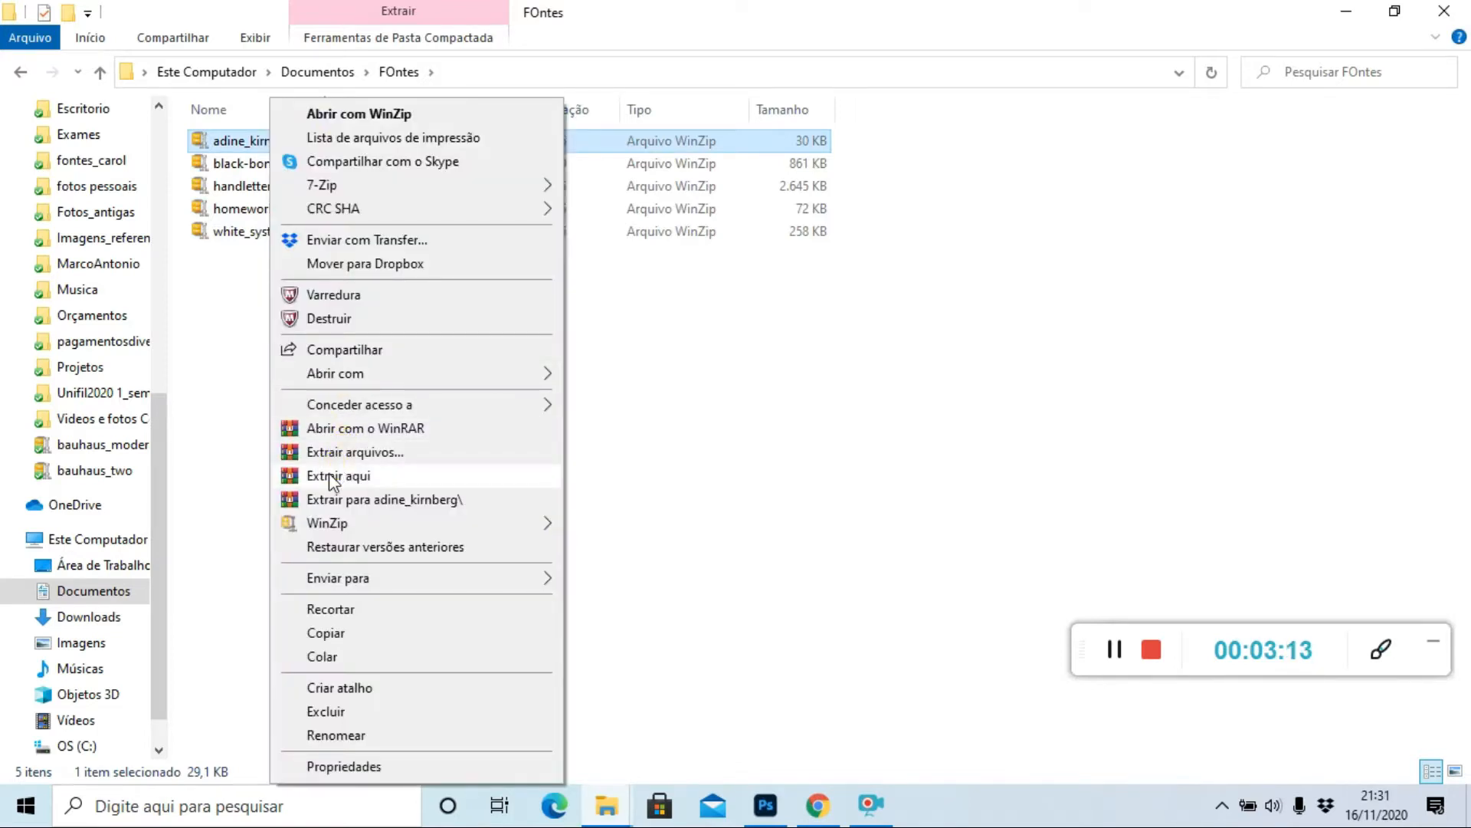
left_click(329, 472)
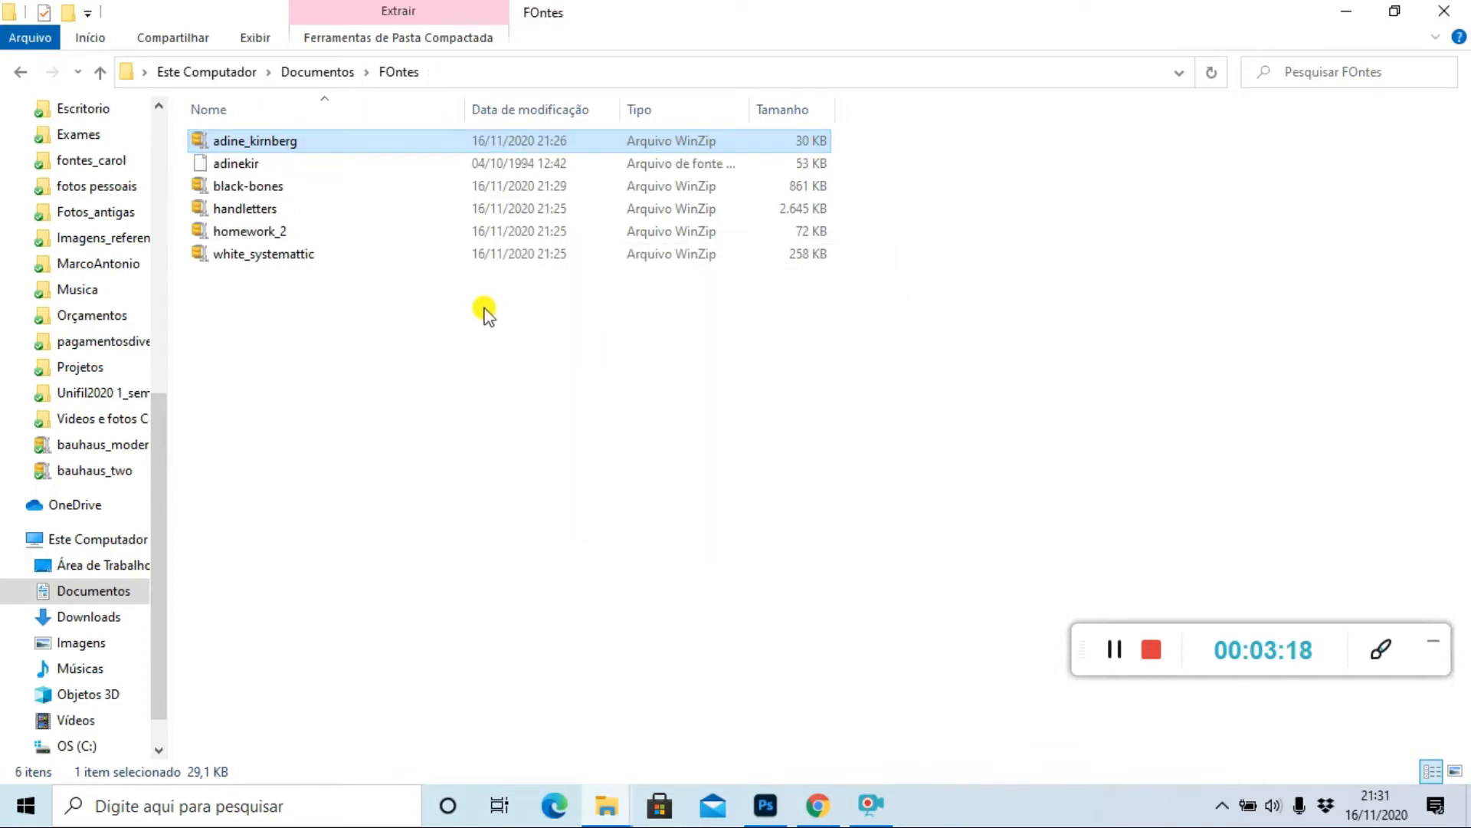
- Install the extracted adinekir font file for the current account
left_click(225, 163)
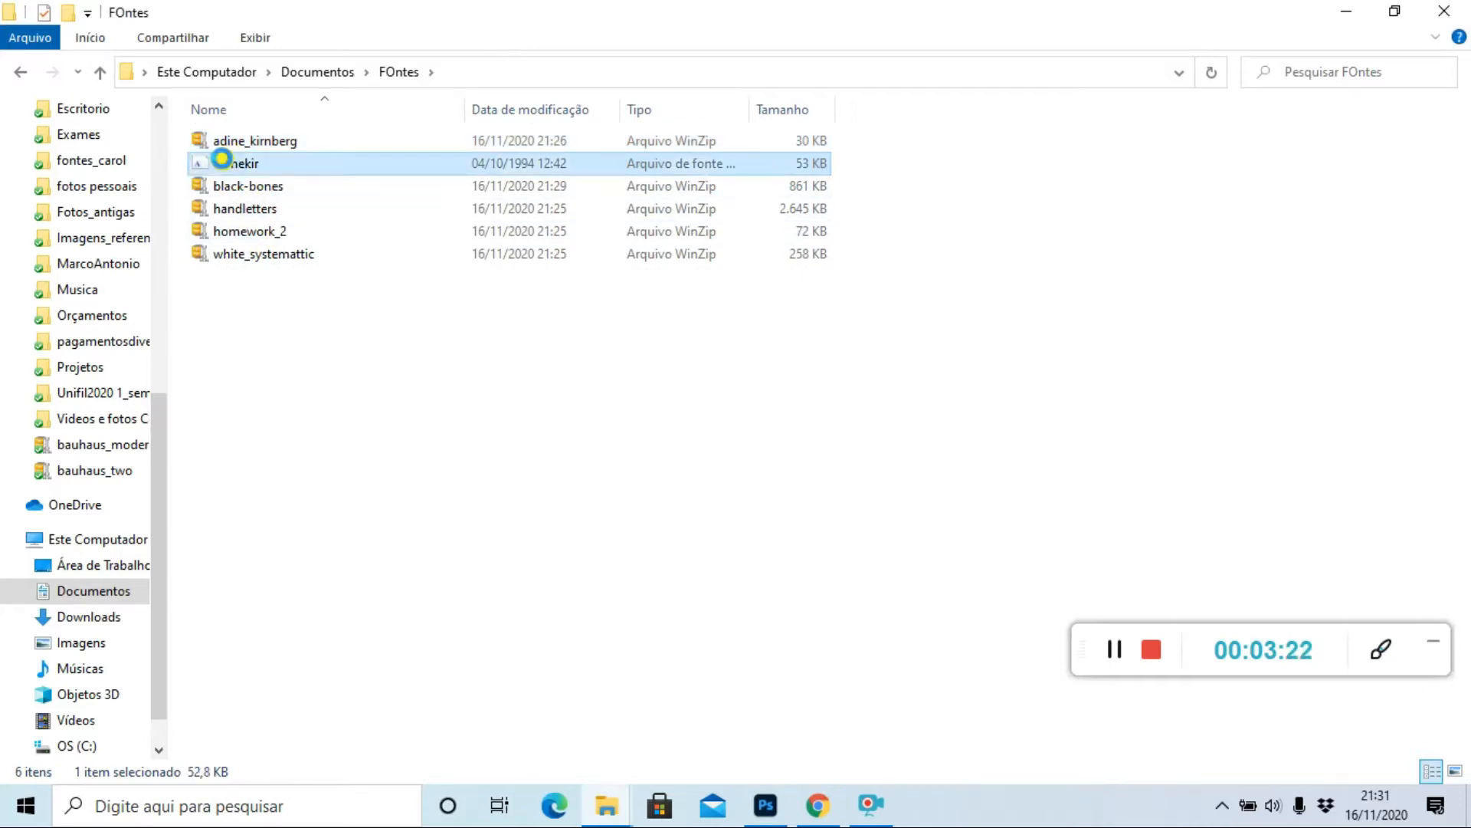
right_click(222, 159)
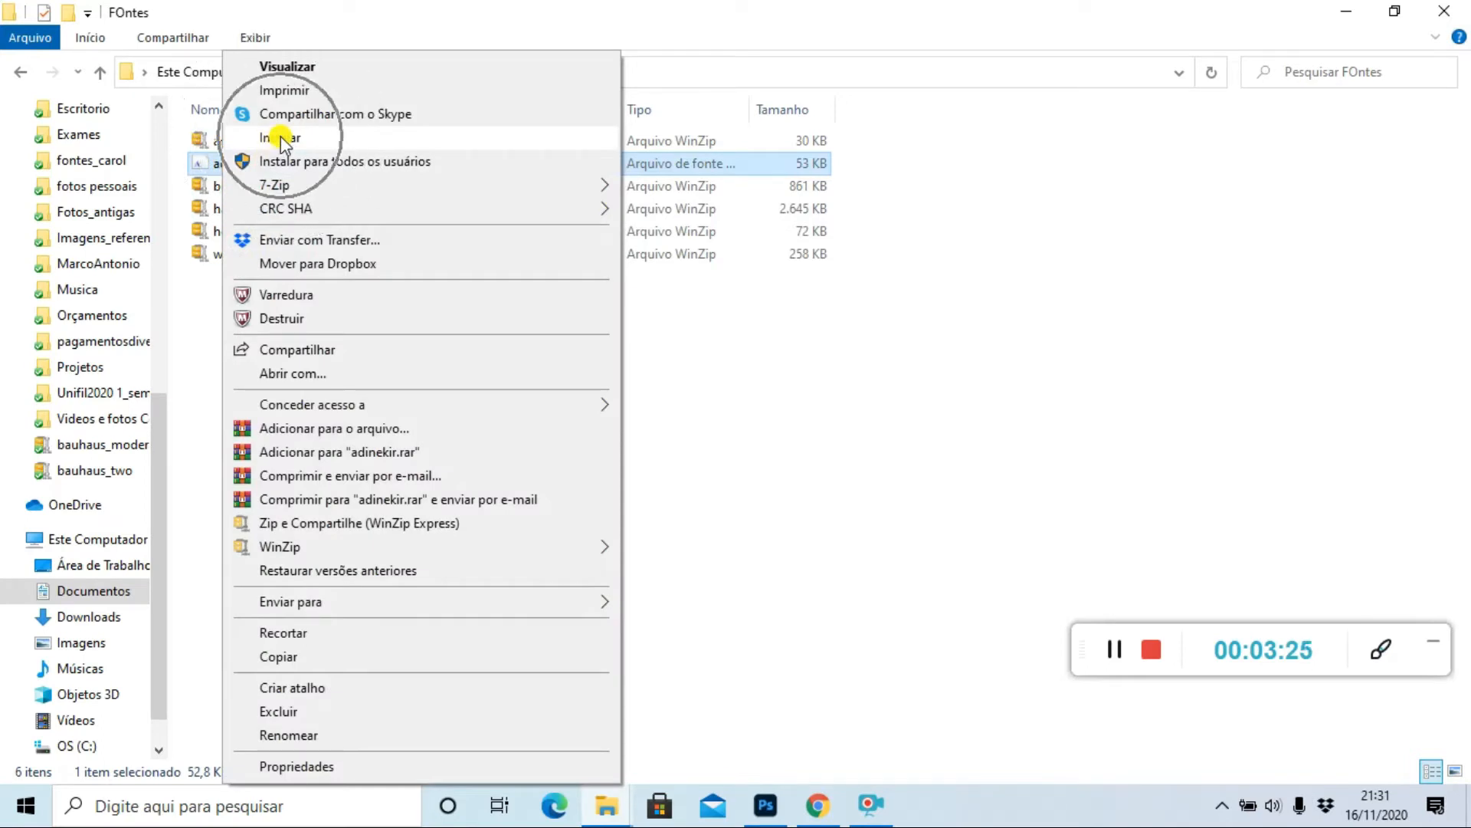
left_click(285, 139)
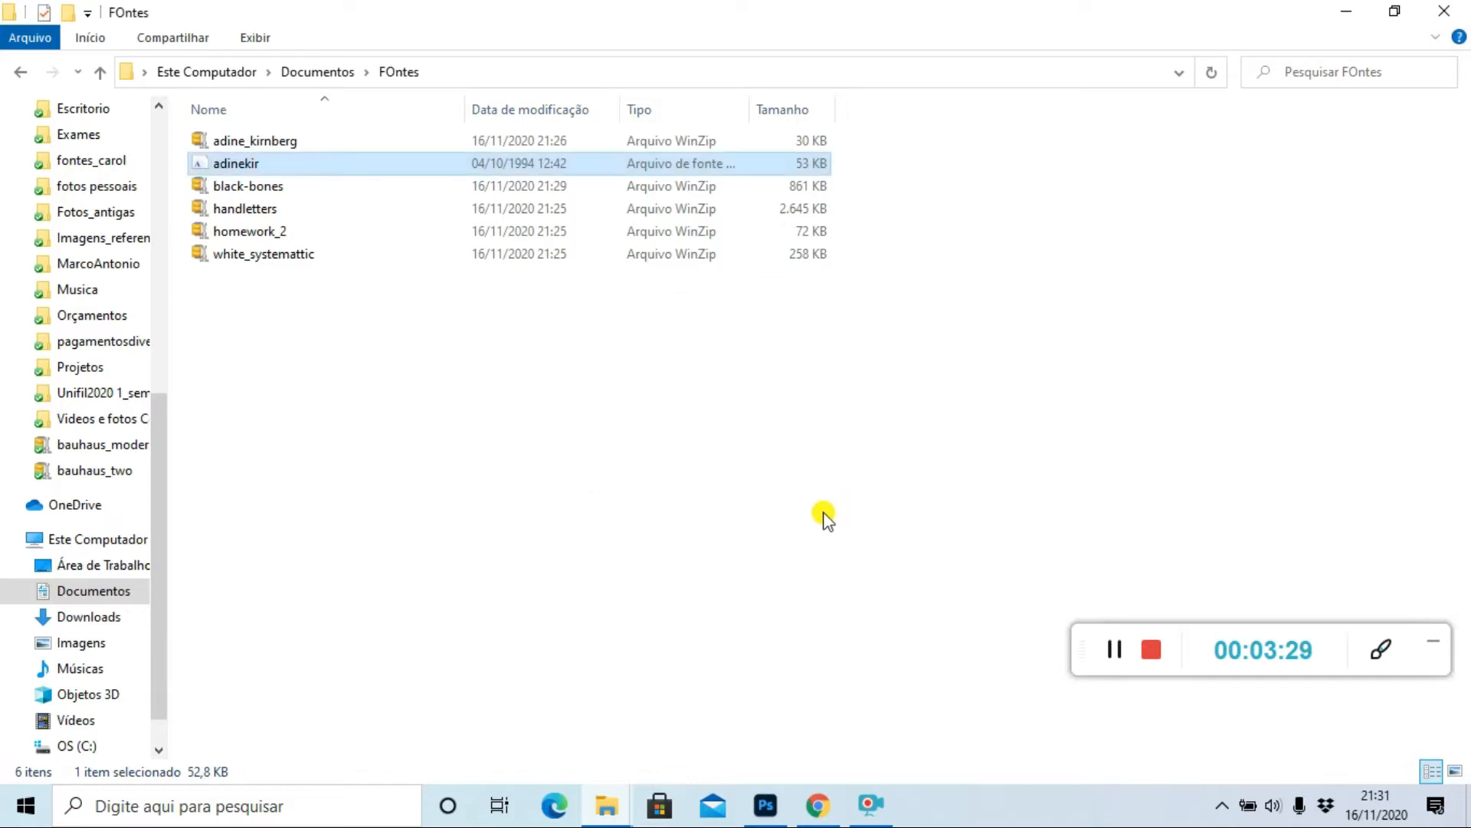
- Switch to Photoshop, select the Carimbo layer in the Prancha A1_2020_video.psd board, and activate the Type tool
left_click(762, 807)
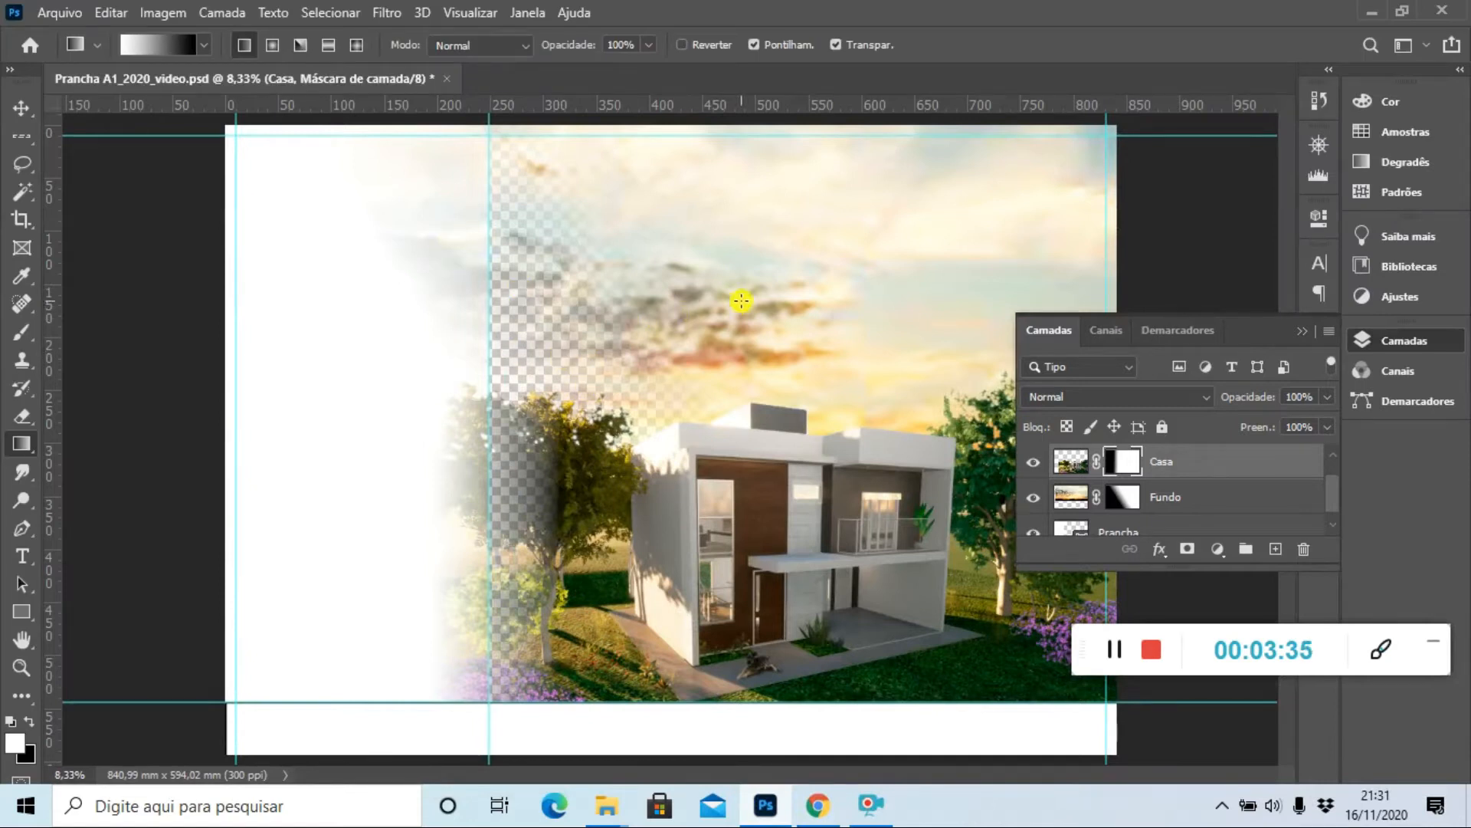
left_click_drag(1333, 492, 1335, 449)
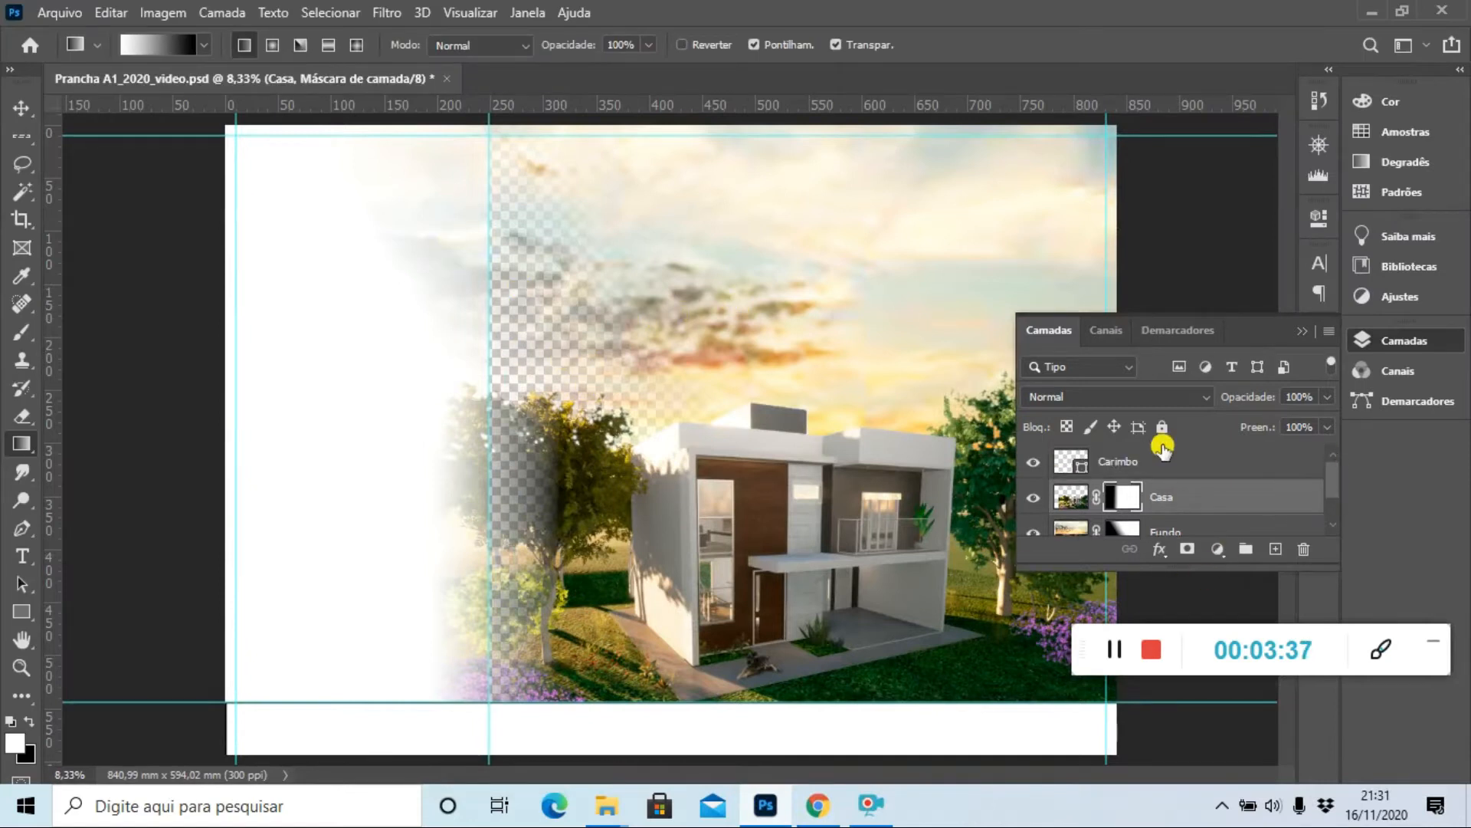
left_click(1124, 463)
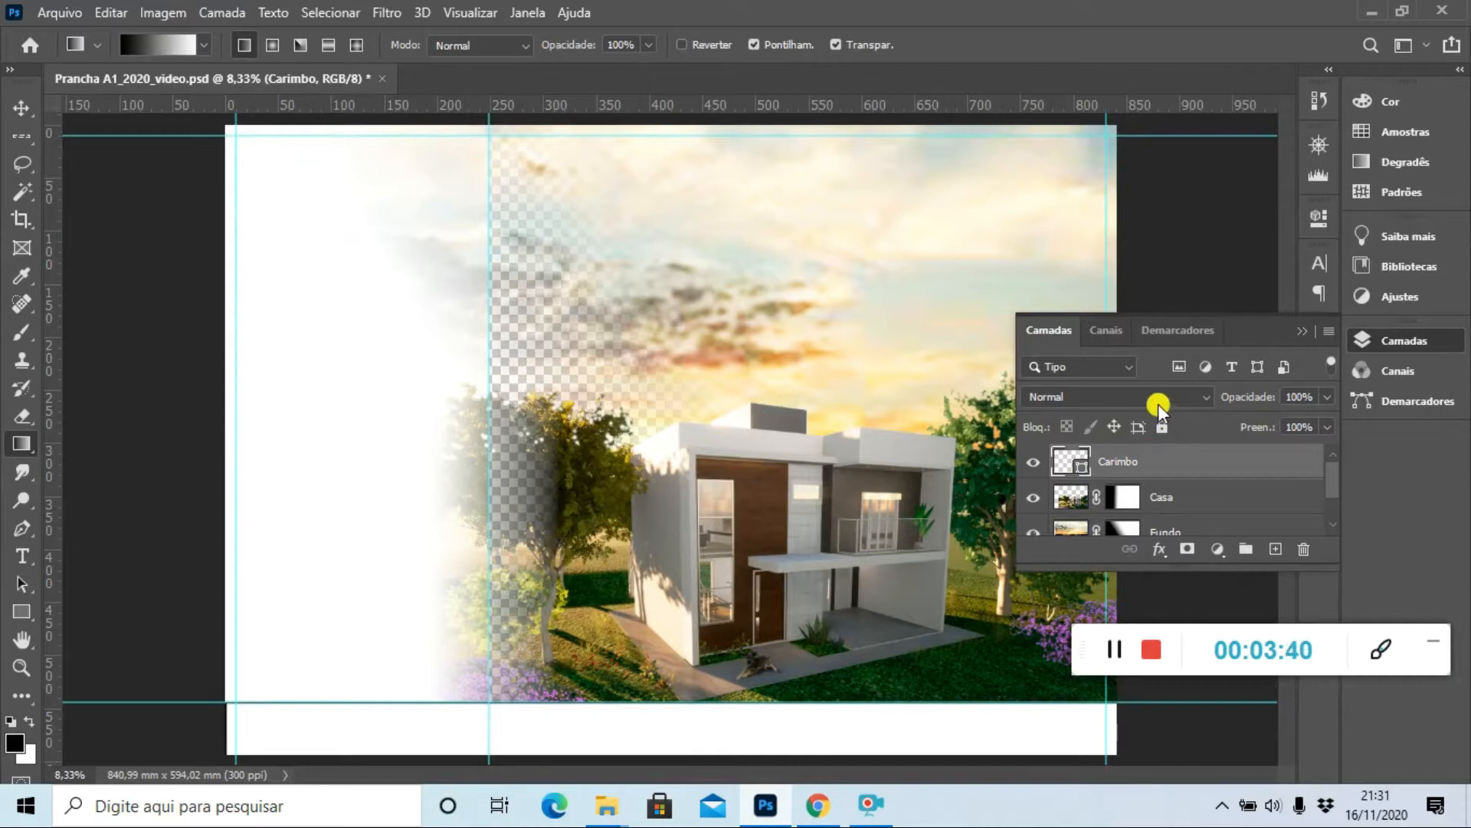
left_click(22, 556)
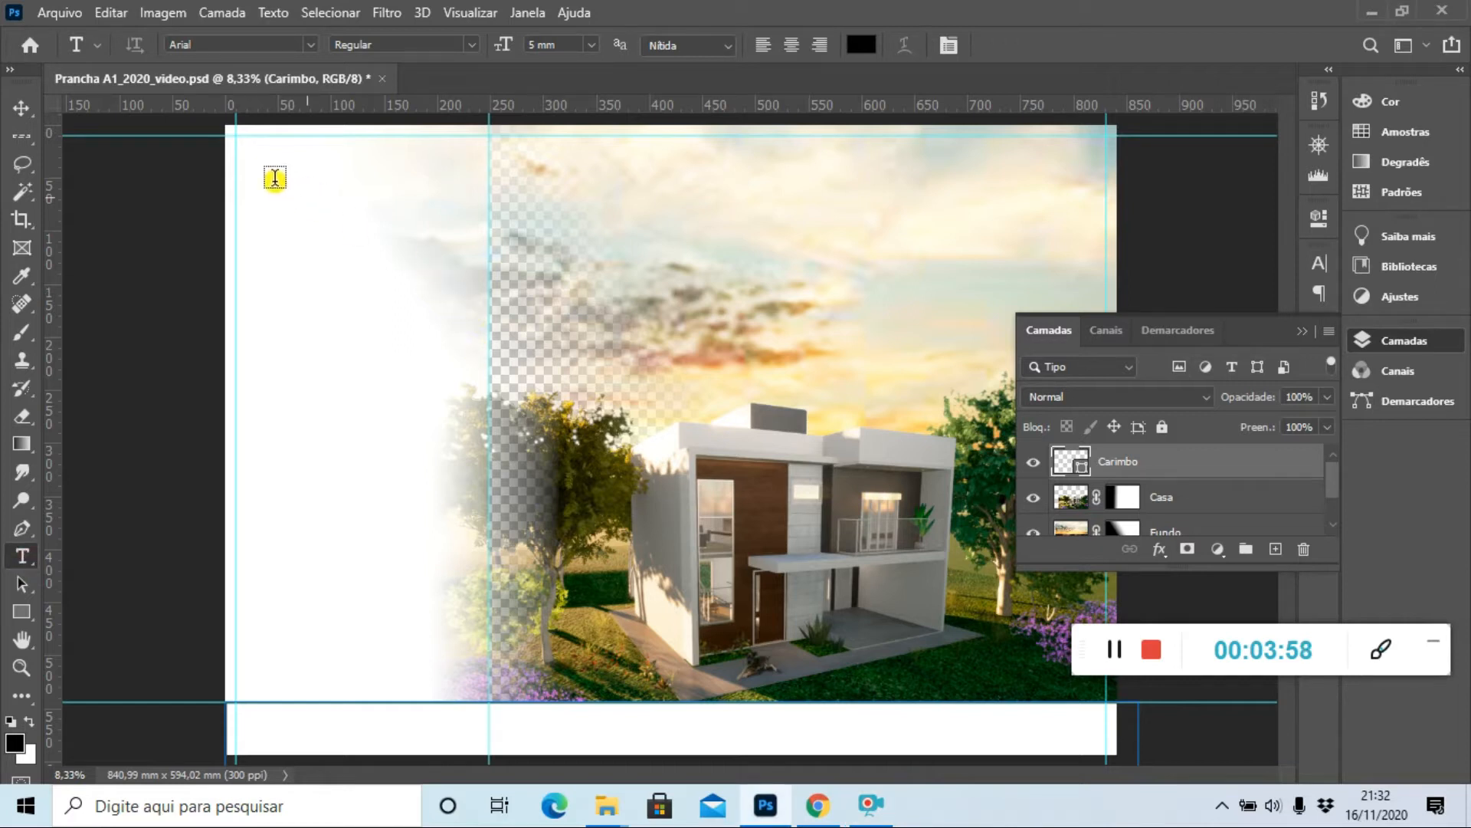
- Examine the fonts available for the Type tool, including AdineKirnberg-Script, and try Eras Demi ITC
left_click(313, 44)
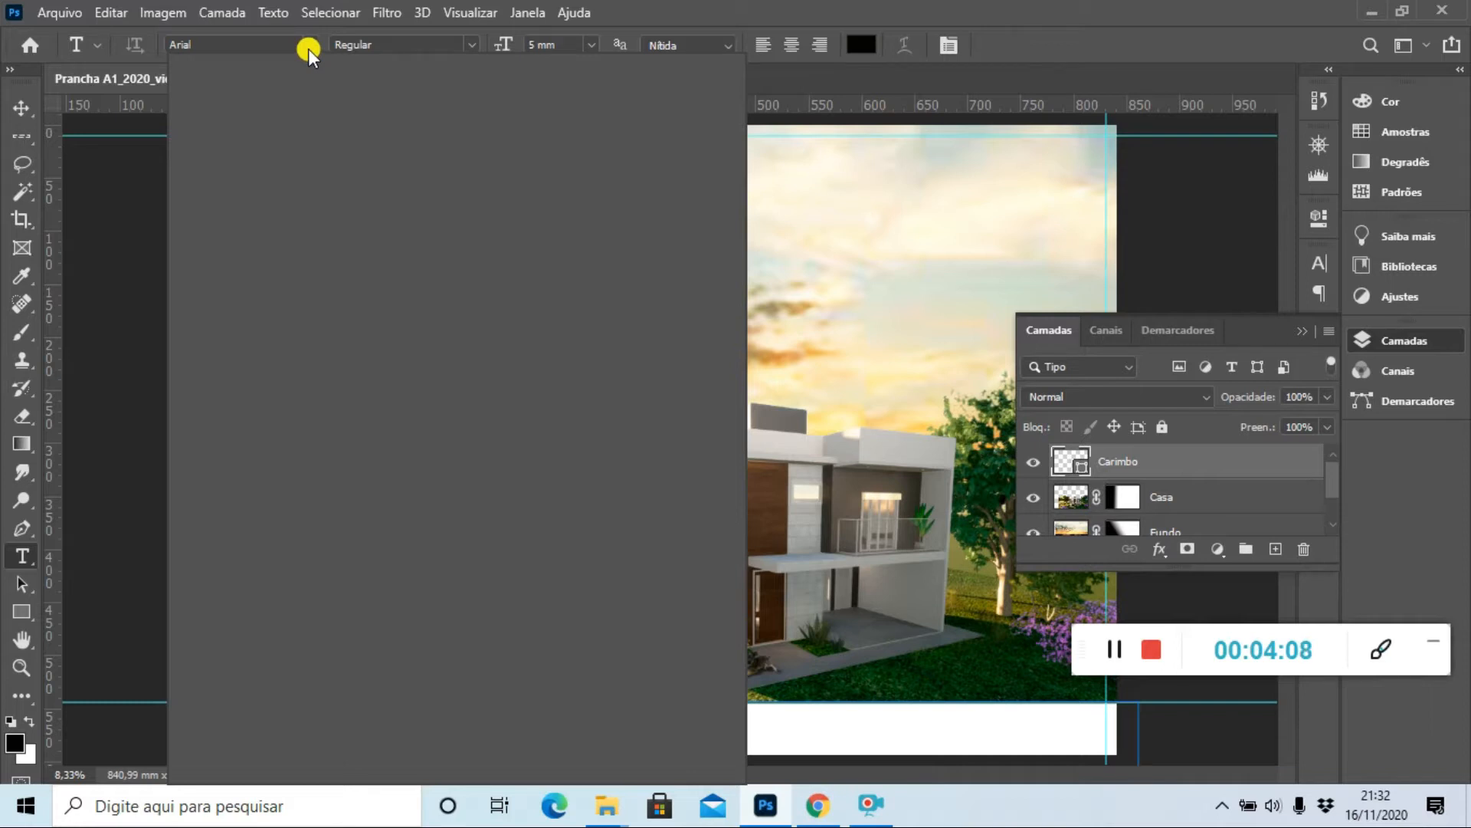
left_click(308, 48)
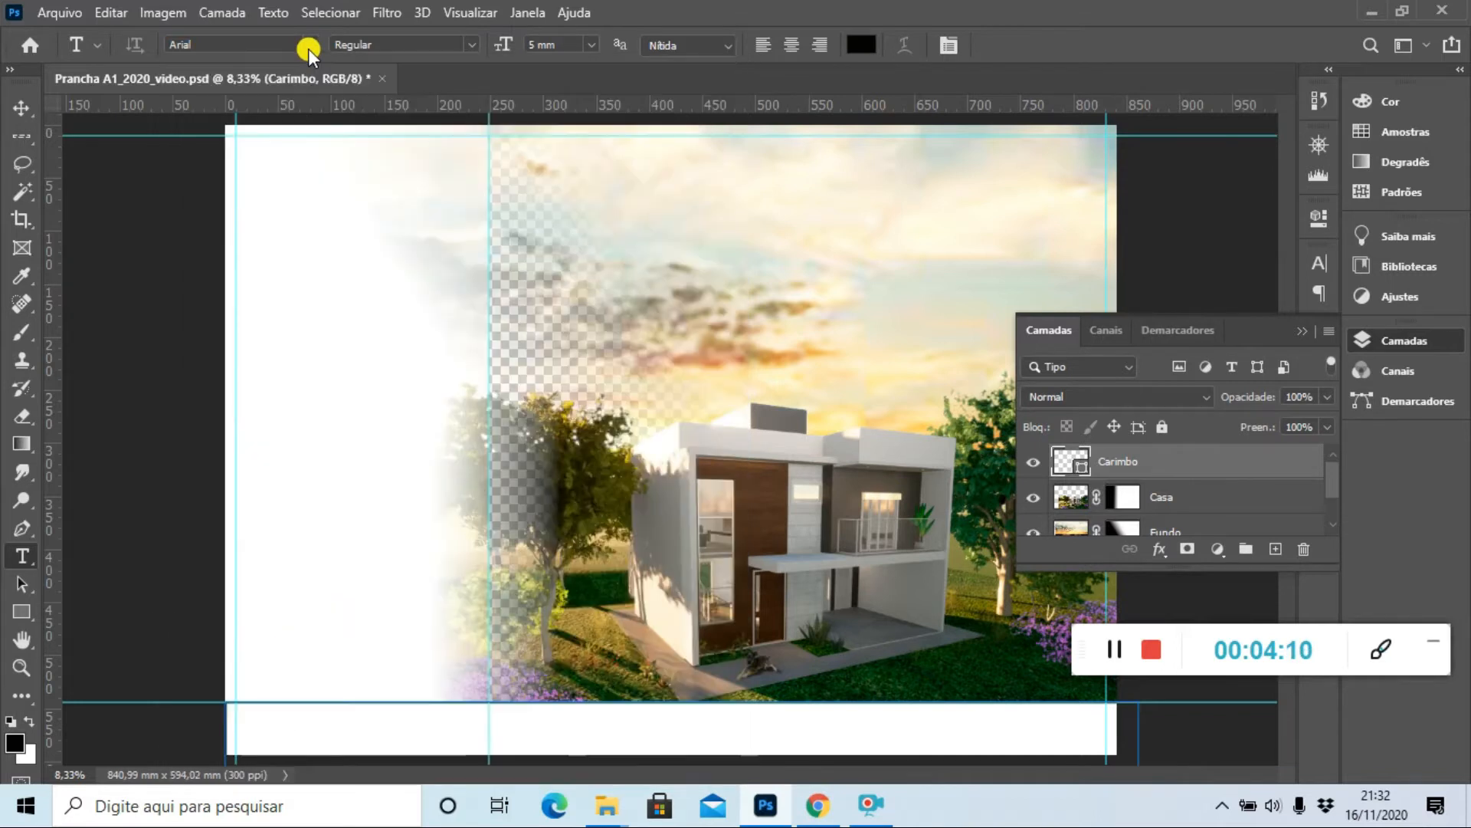
left_click(309, 48)
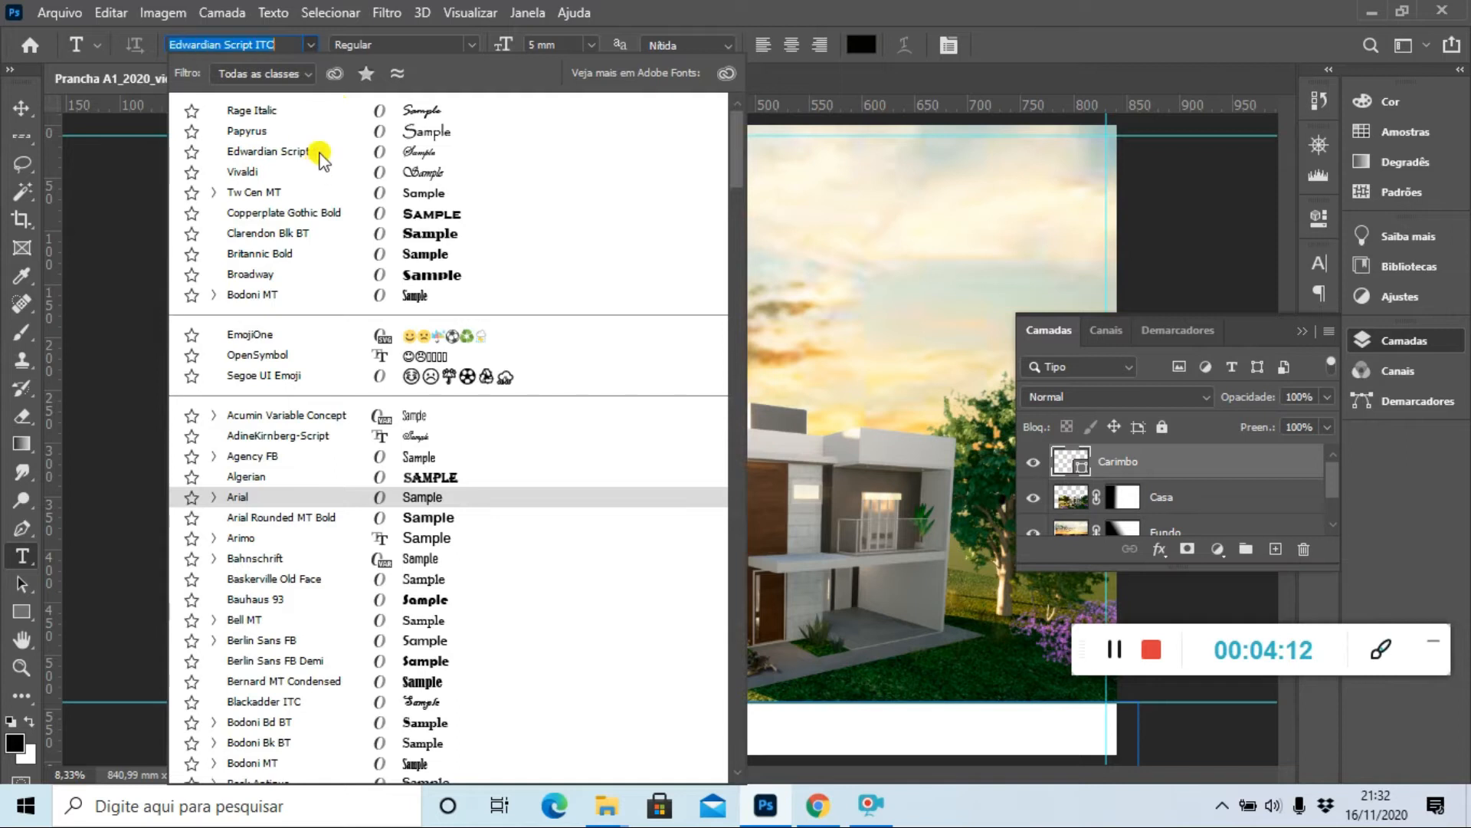
scroll(335, 443, "down", 4)
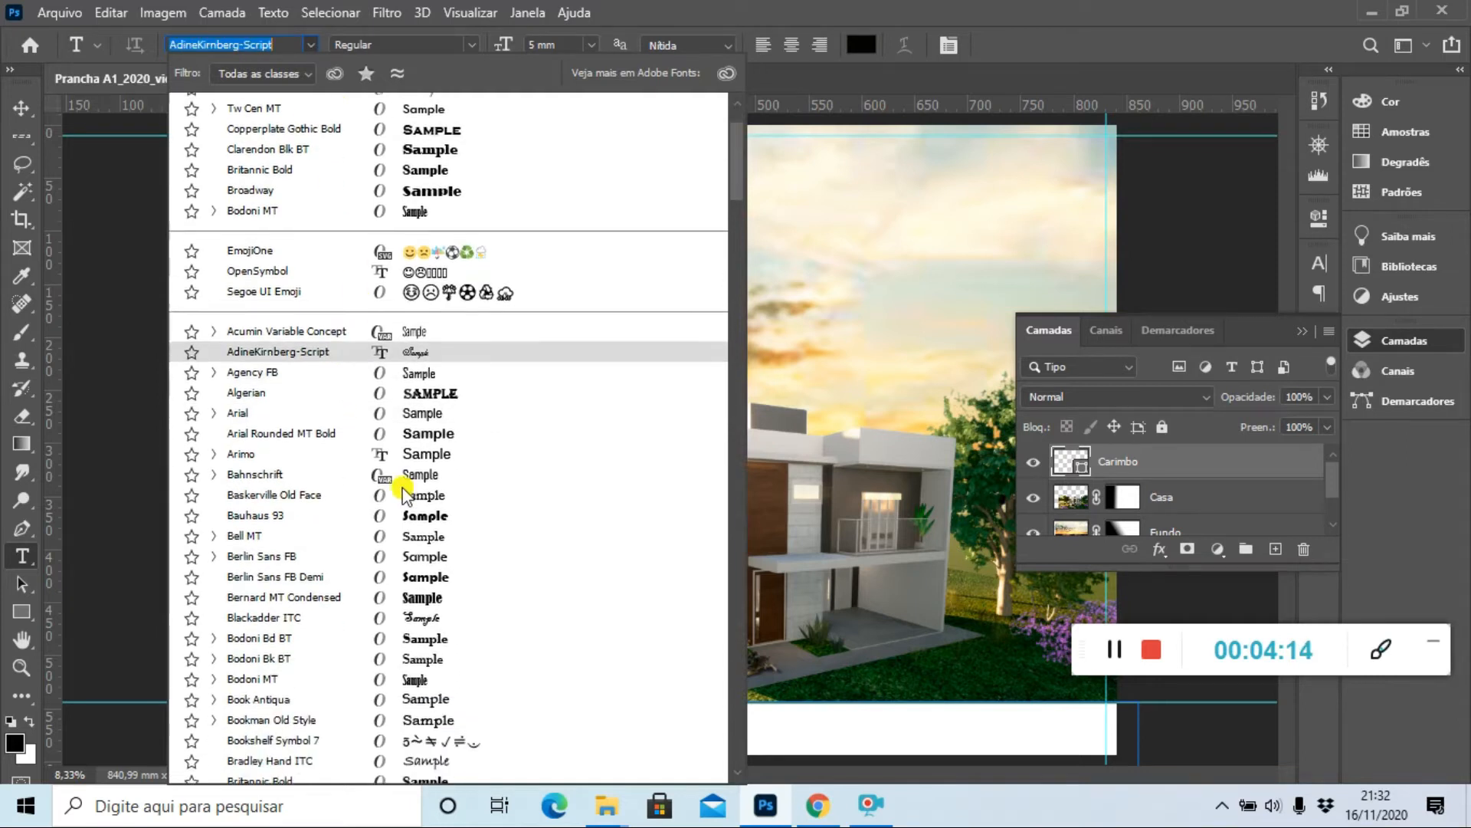
scroll(325, 463, "down", 7)
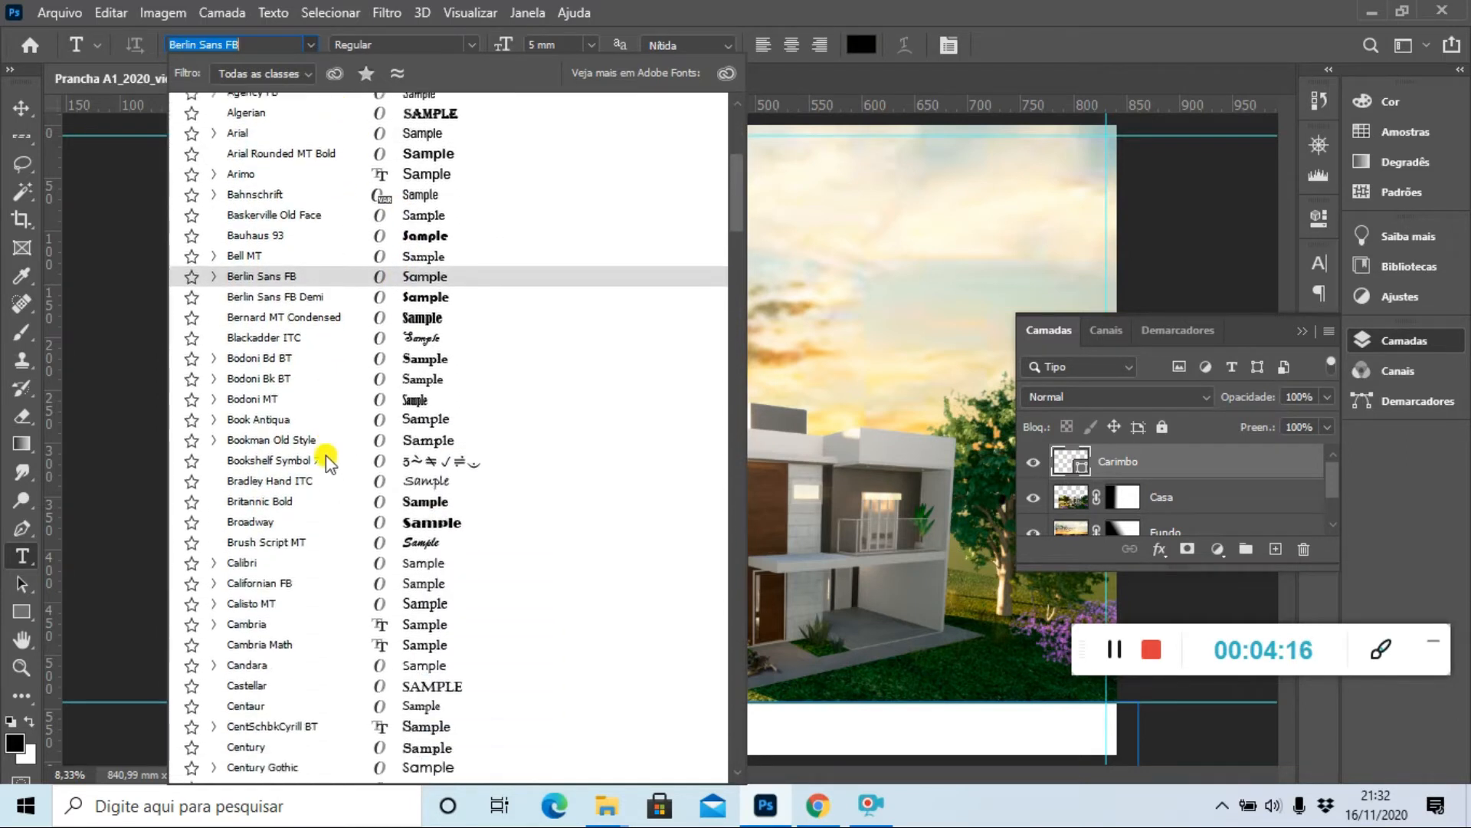
scroll(325, 454, "down", 2)
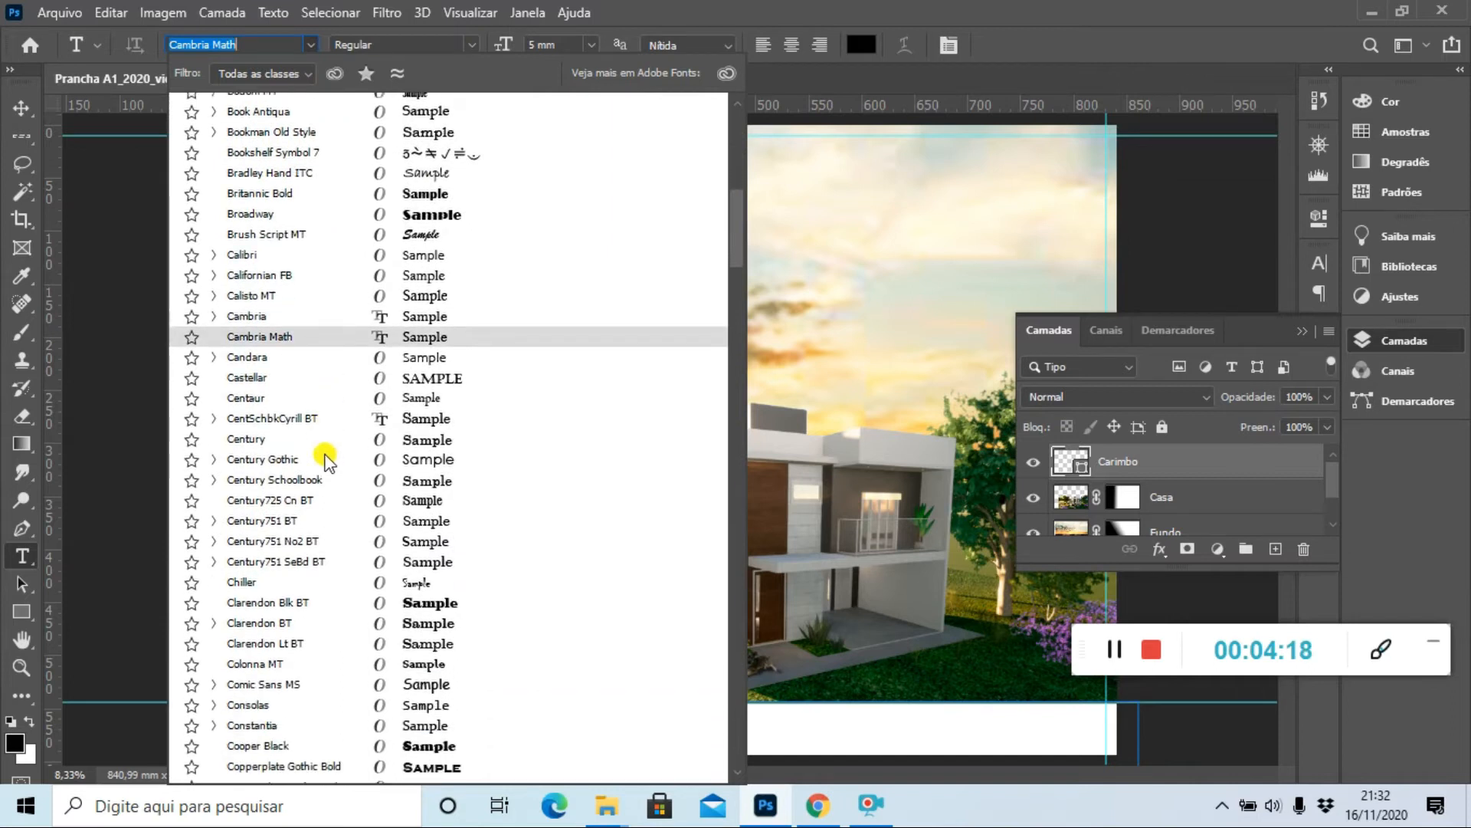
scroll(338, 474, "down", 1)
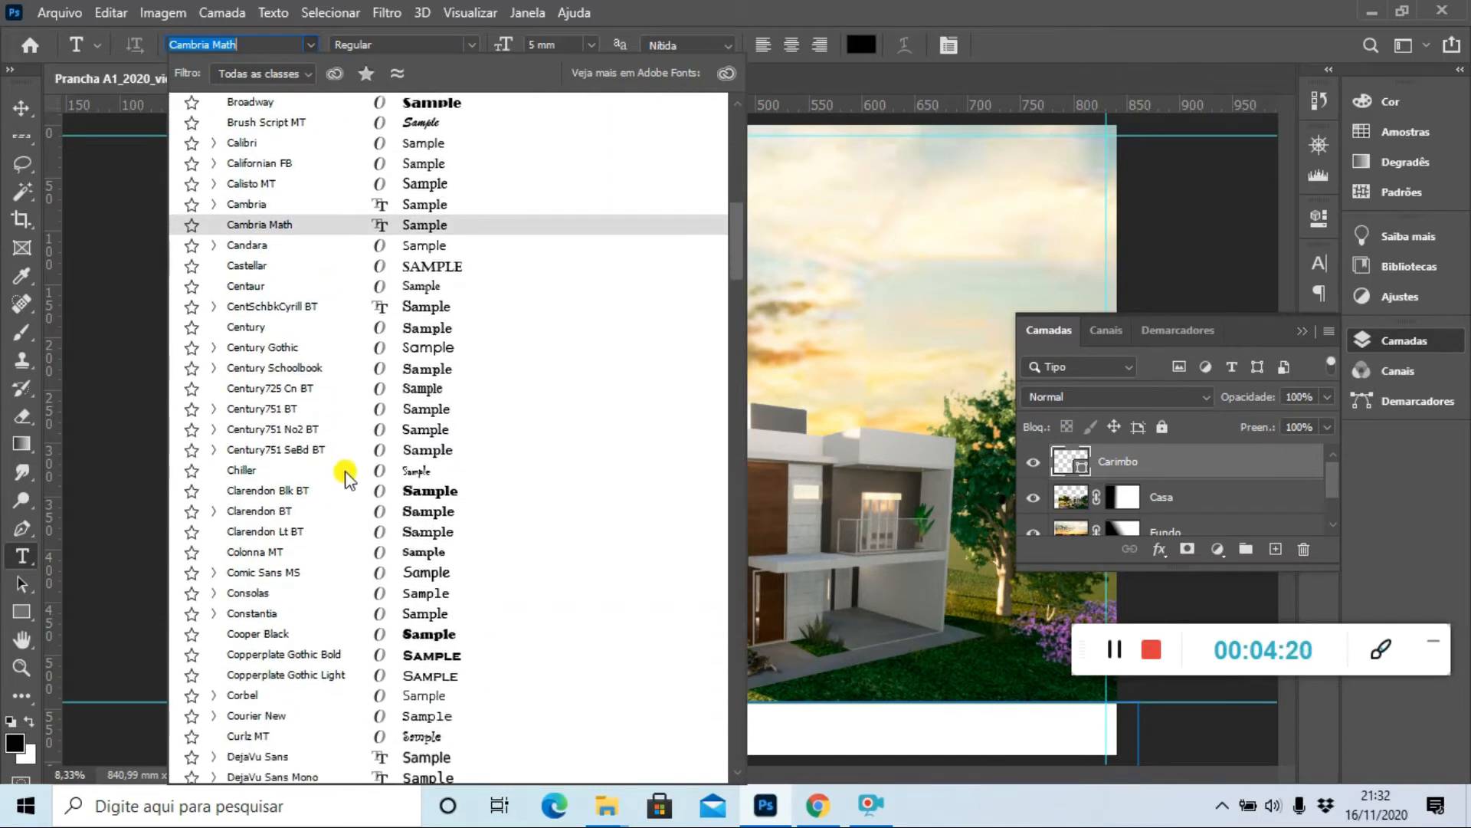
scroll(347, 475, "down", 5)
scroll(358, 488, "down", 4)
scroll(274, 372, "down", 3)
left_click(268, 220)
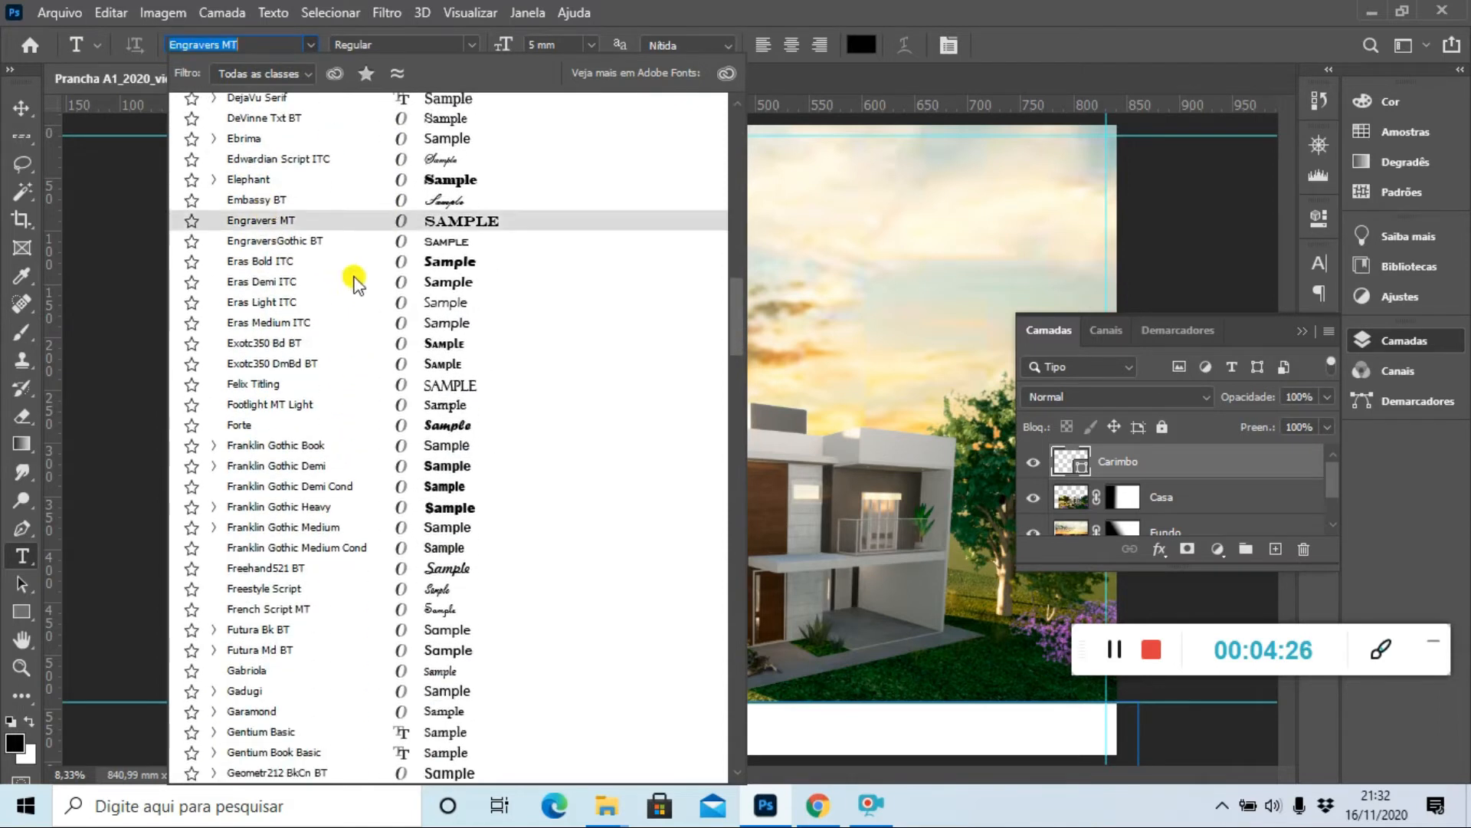
left_click(354, 282)
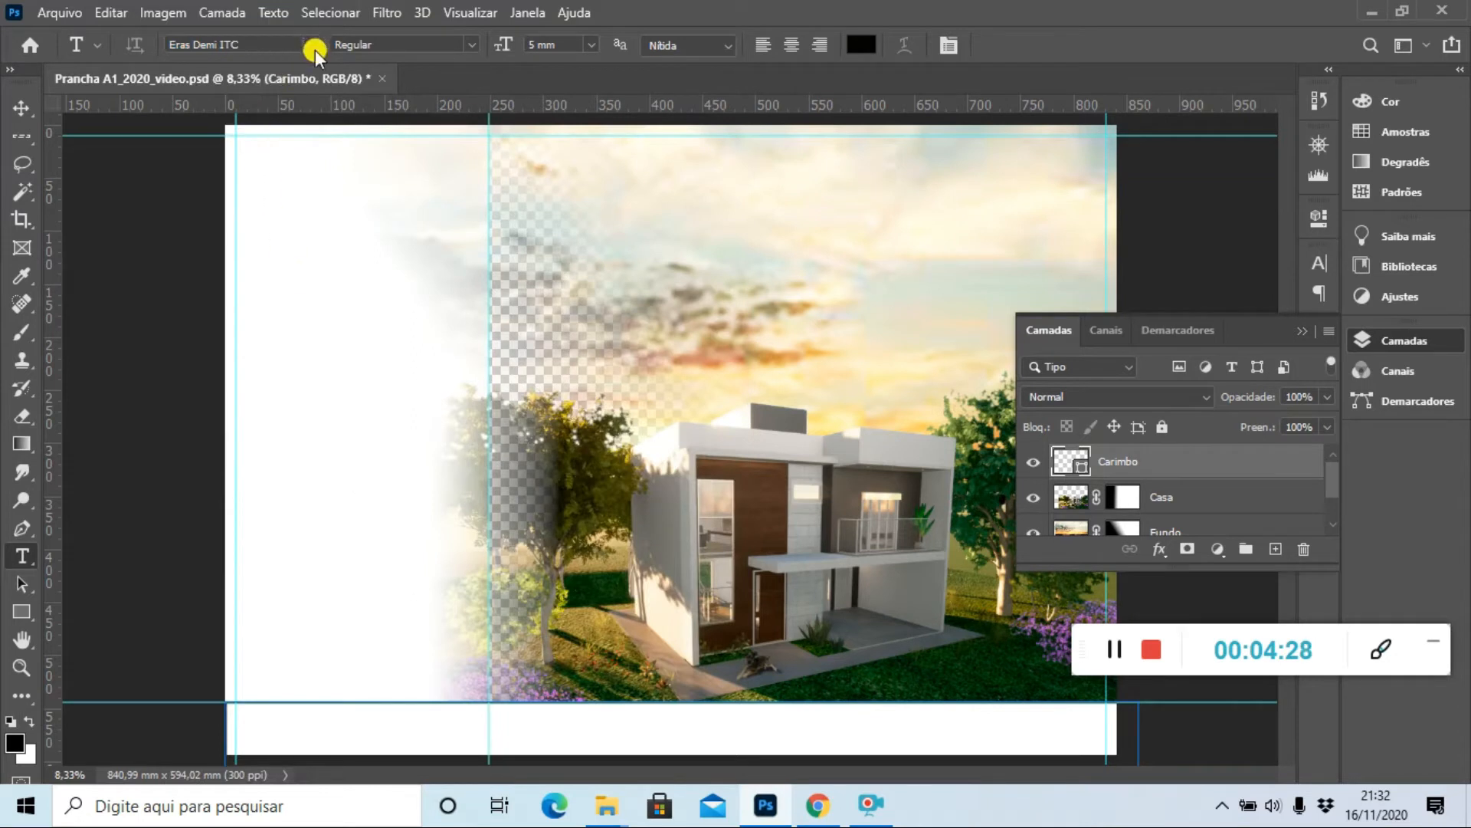
- Set the Type tool's font to Rage Italic and its size to 25 mm
left_click(314, 46)
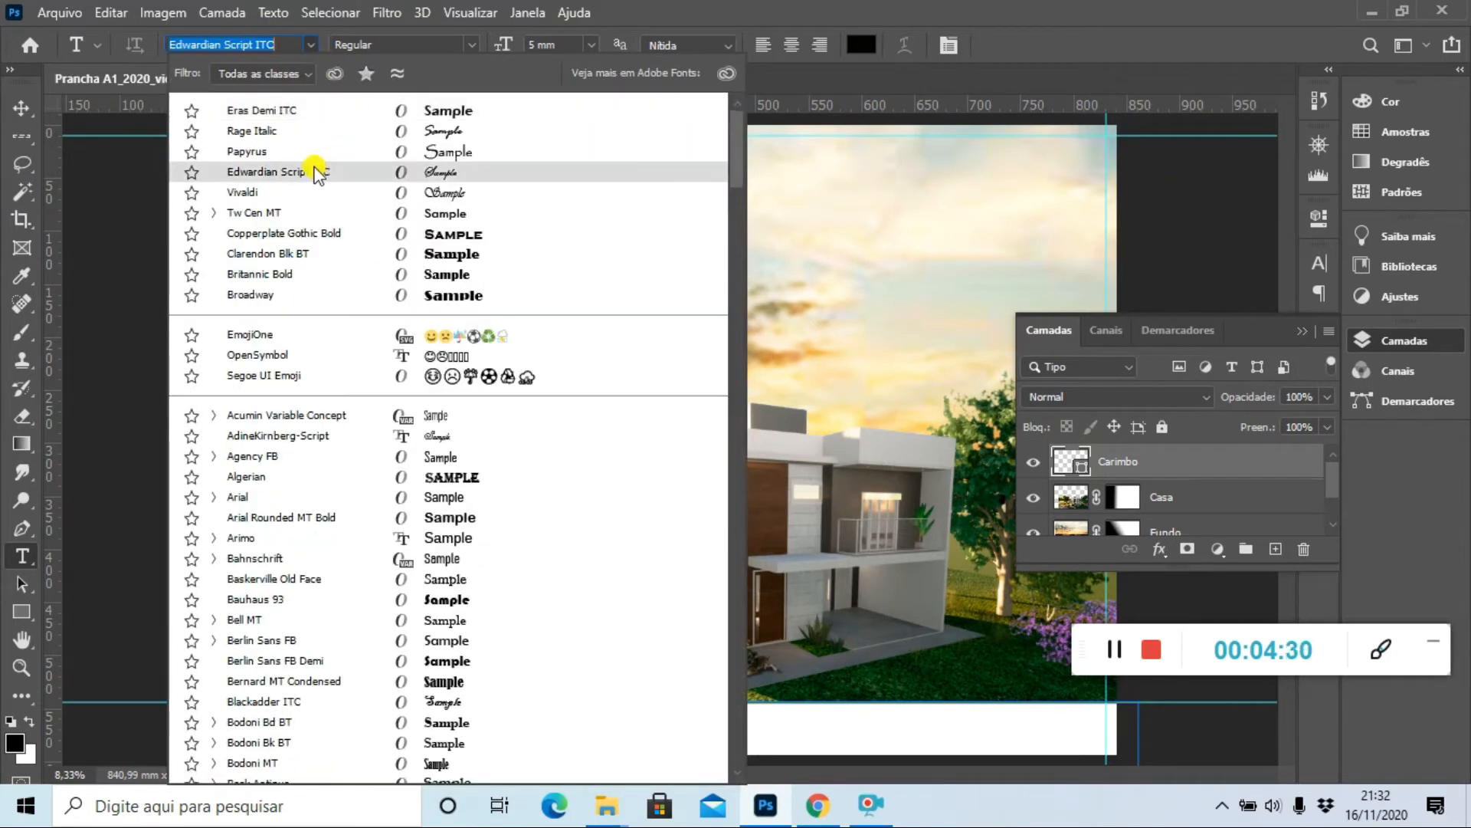
left_click(278, 131)
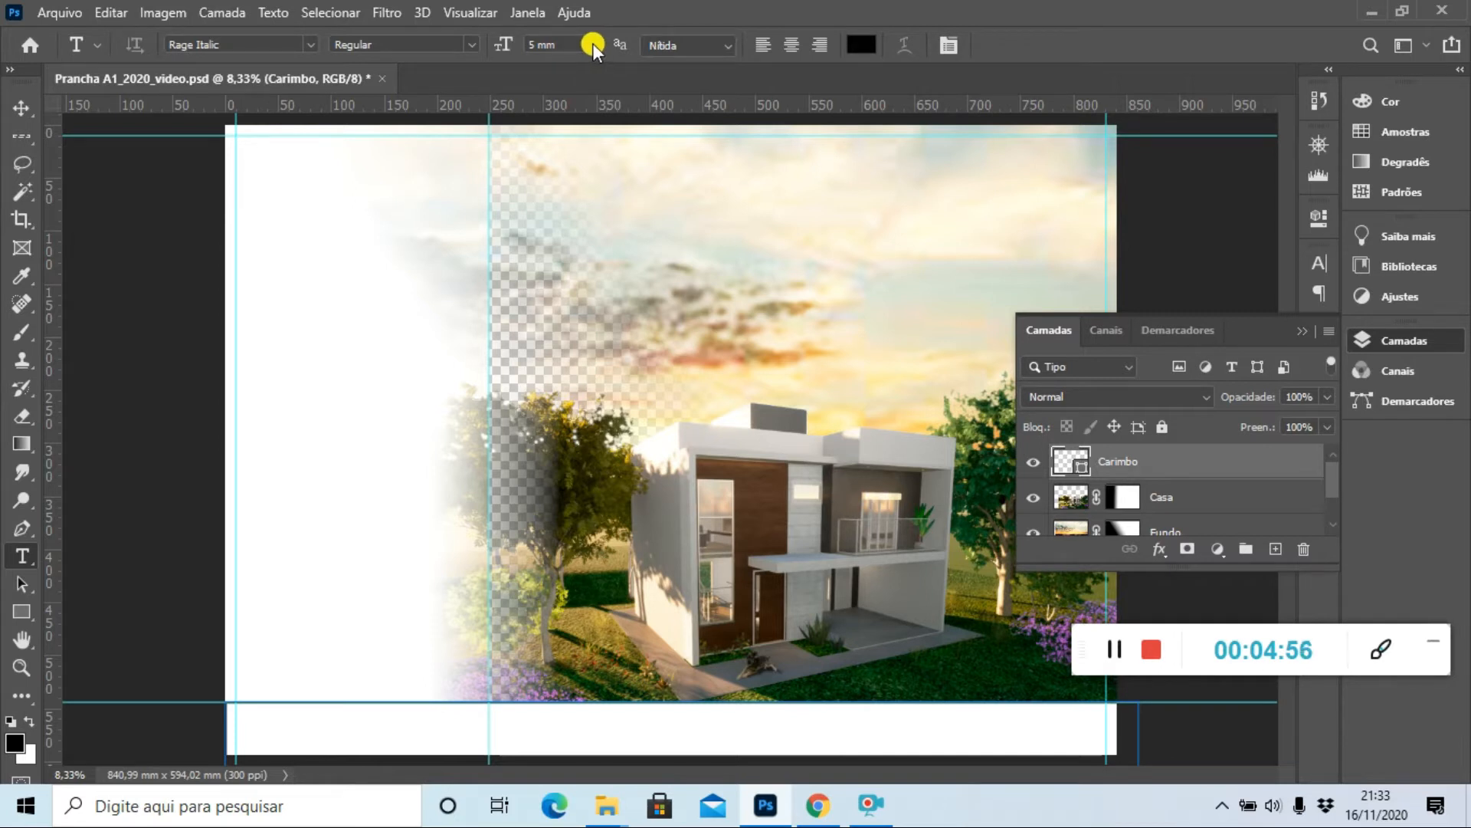
left_click(592, 43)
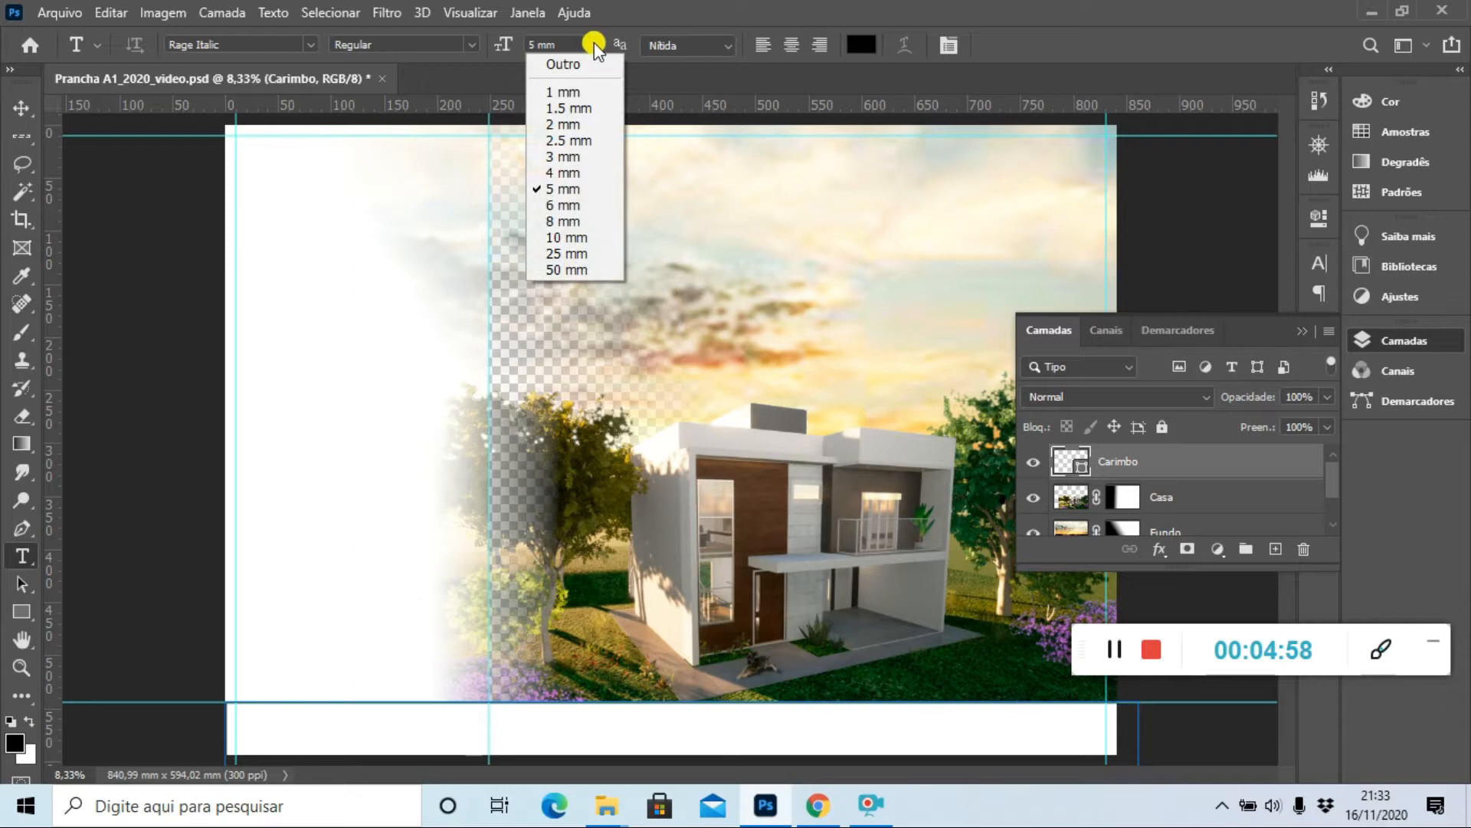
left_click(572, 158)
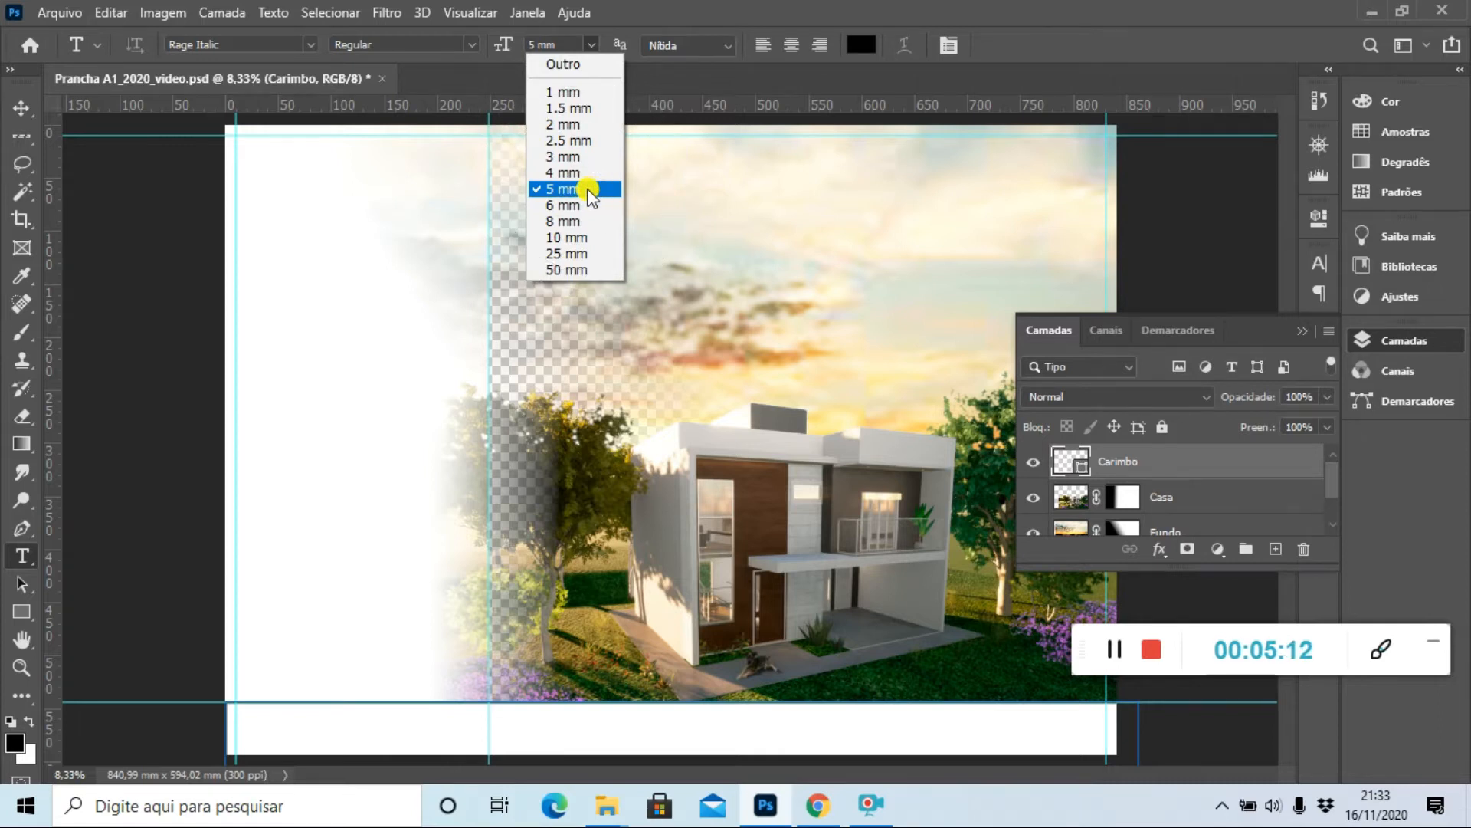
left_click(580, 253)
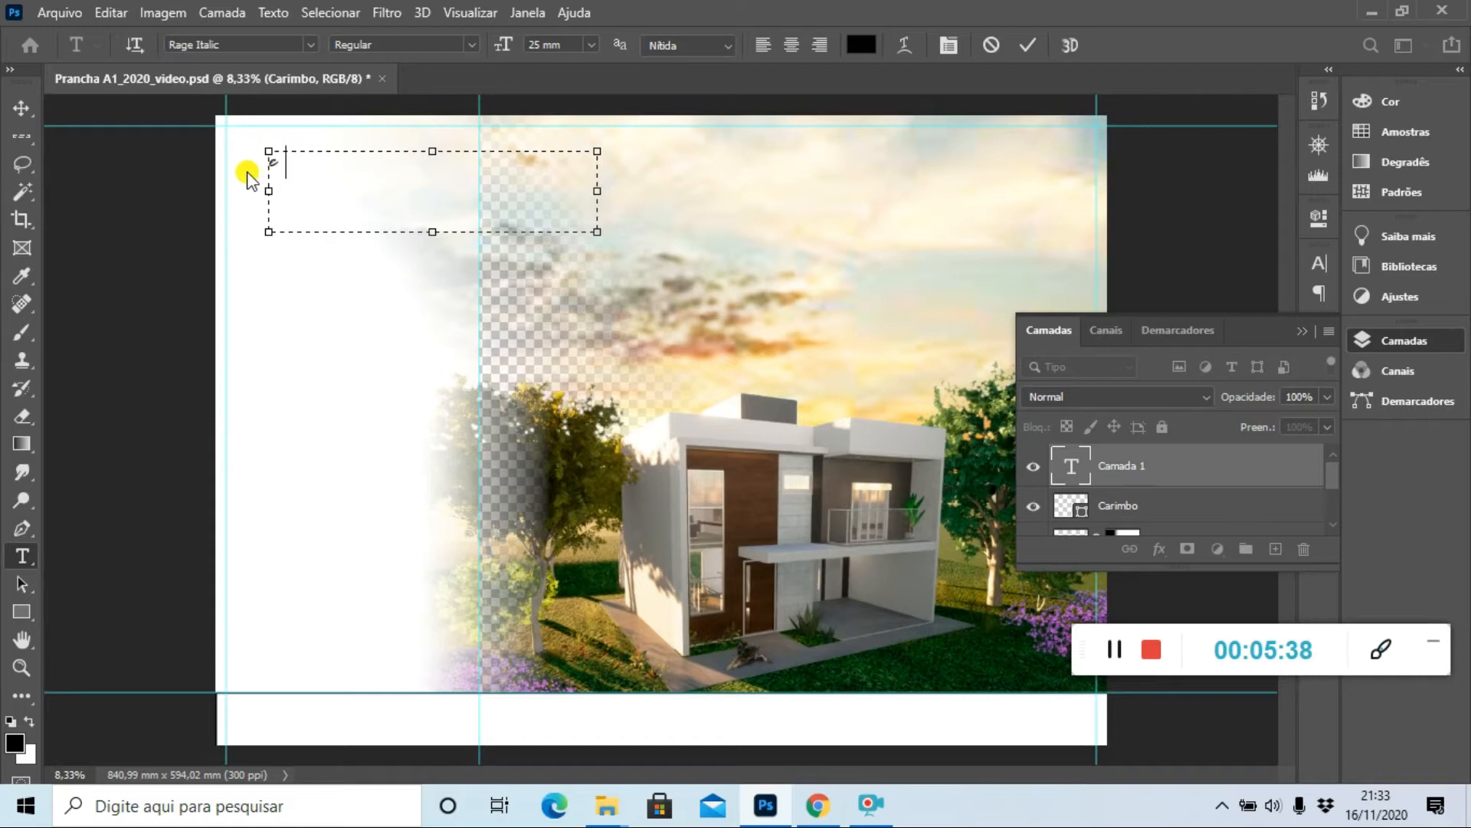
- Enter the title "Residência Unifamiliar" in a text box near the board's upper-left corner and commit it
type("Residência Unifamiliar")
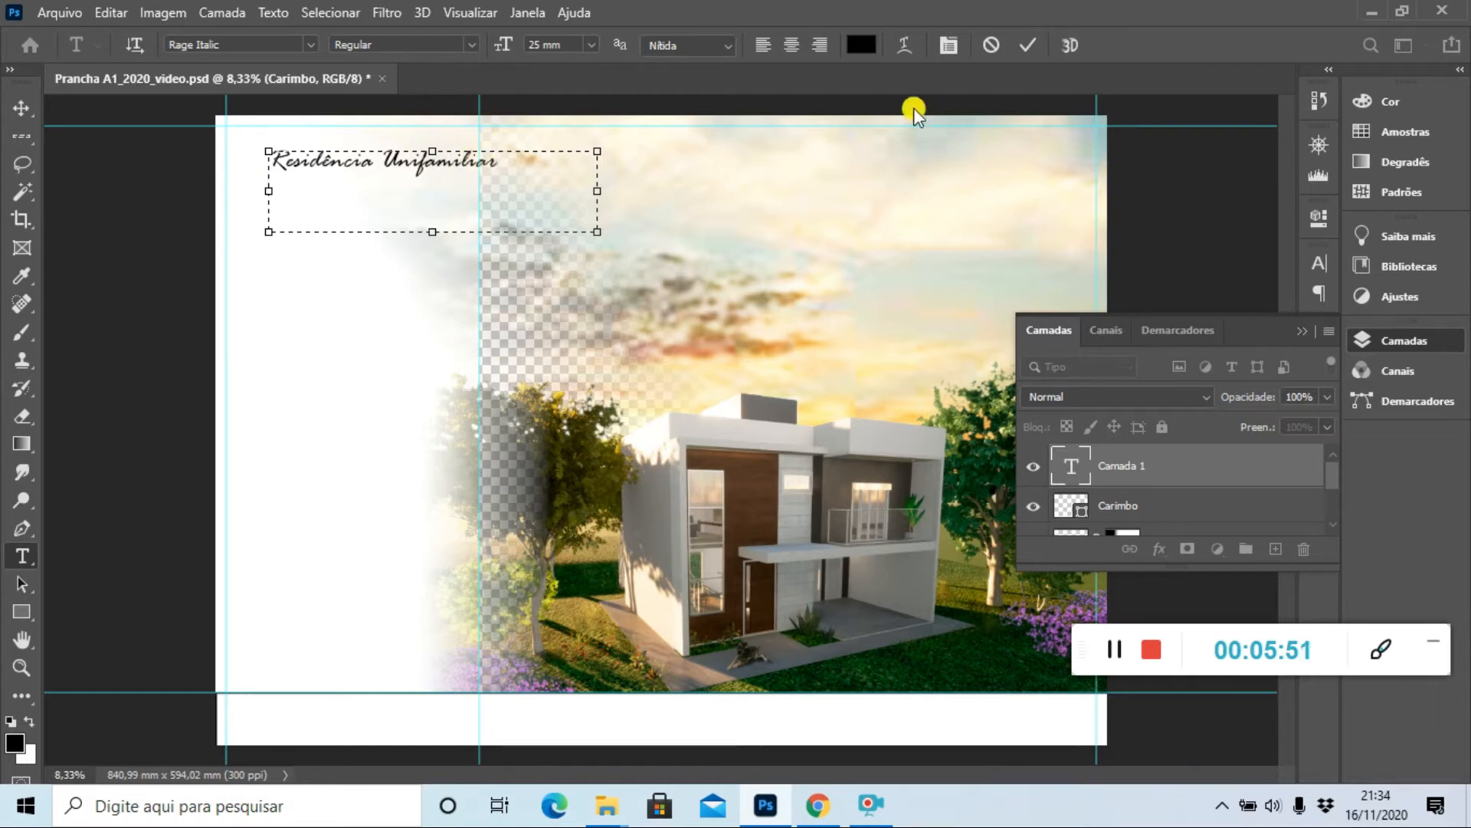
left_click(1027, 46)
left_click(21, 107)
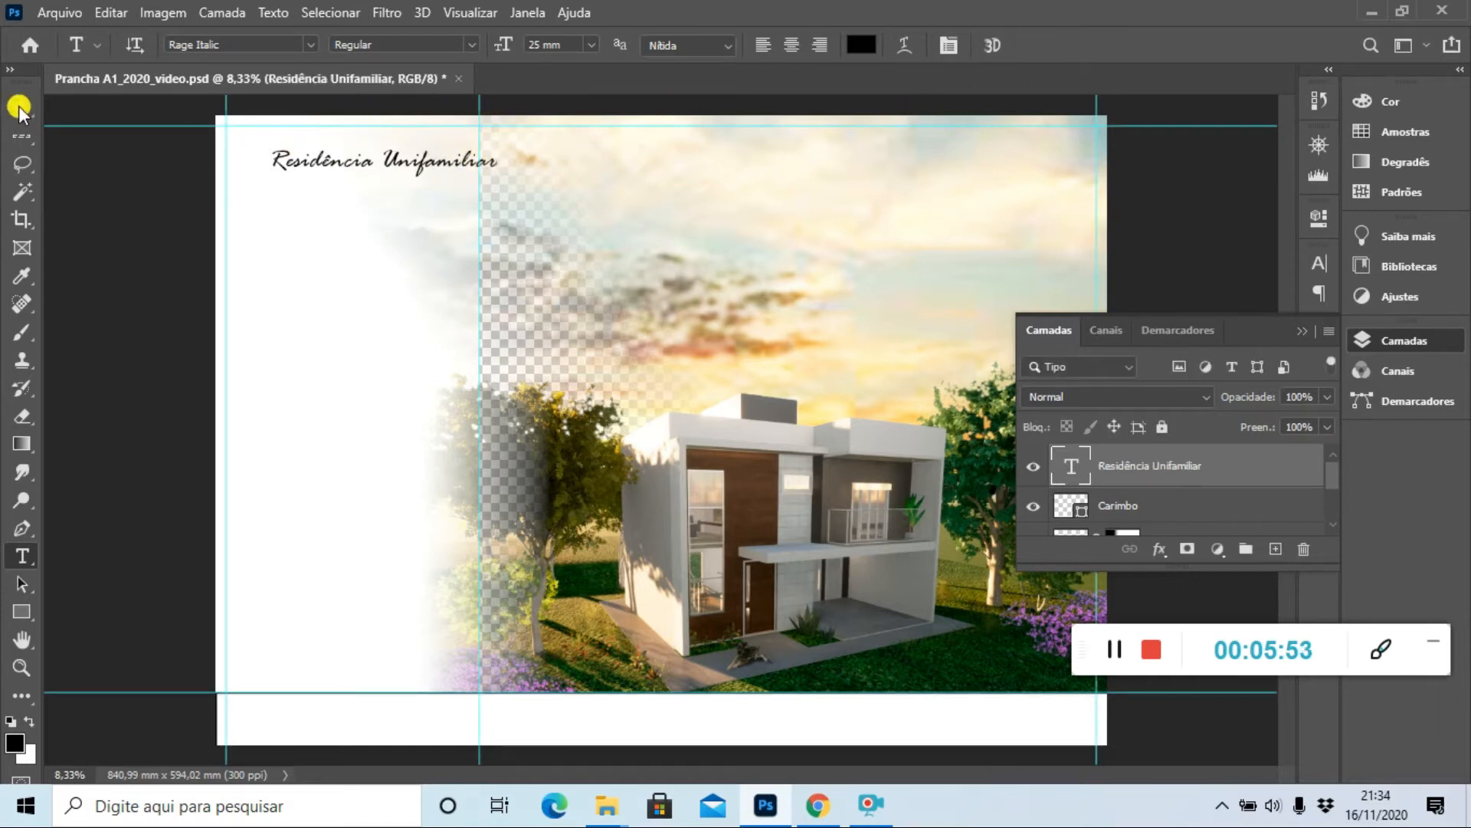
left_click(1161, 466)
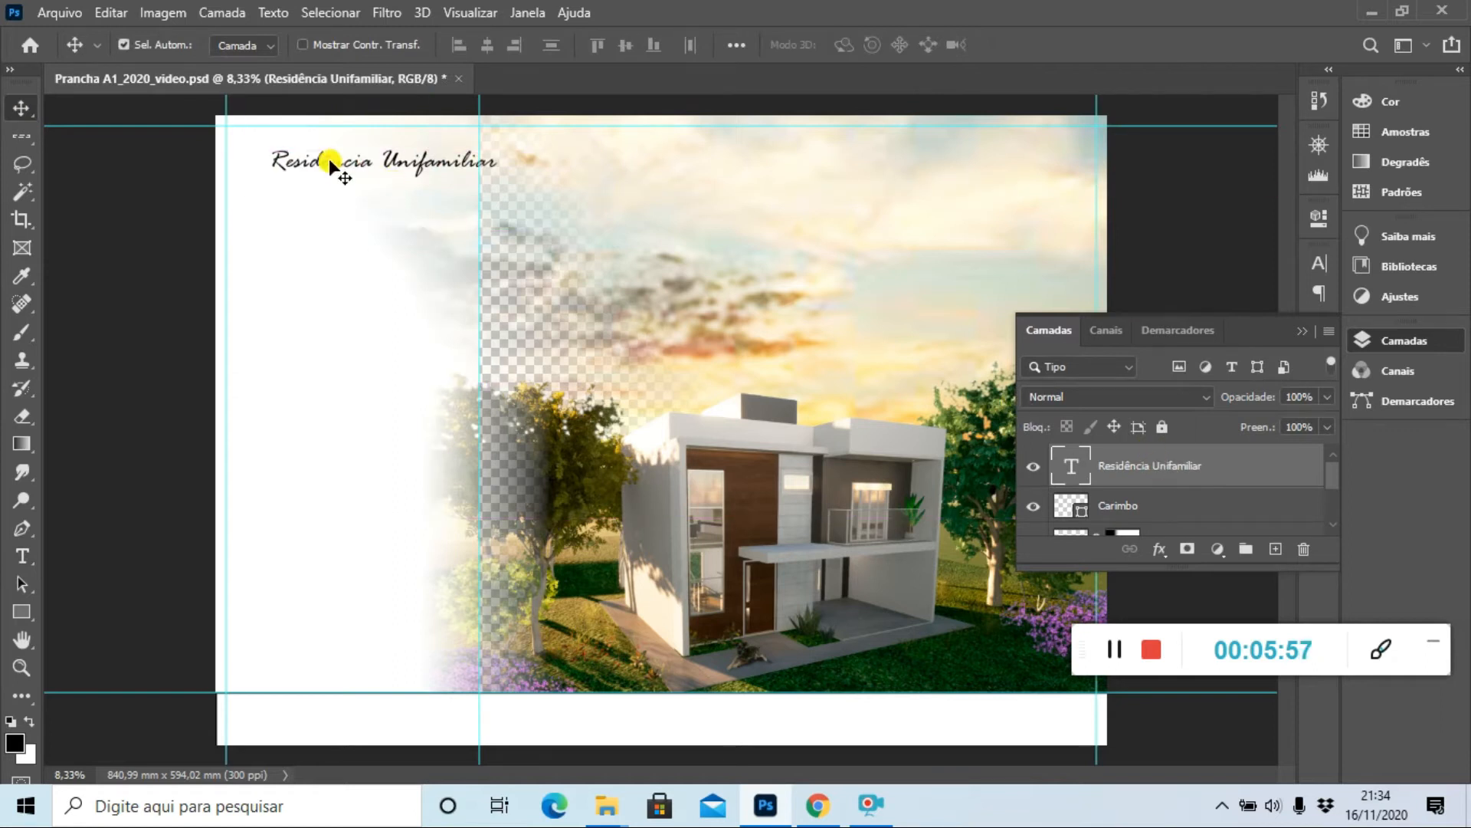
key("ctrl")
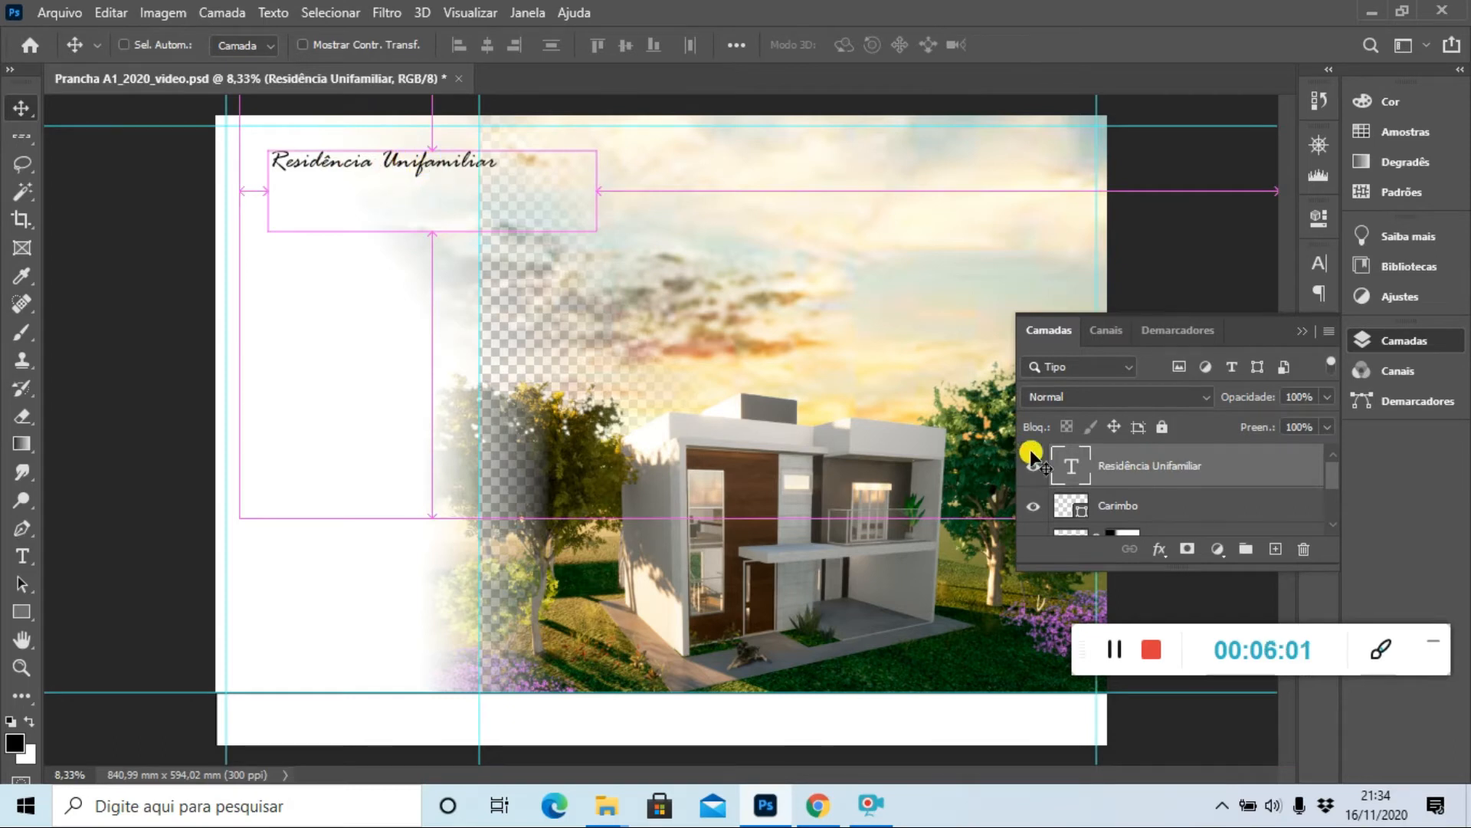
key("ctrl+t")
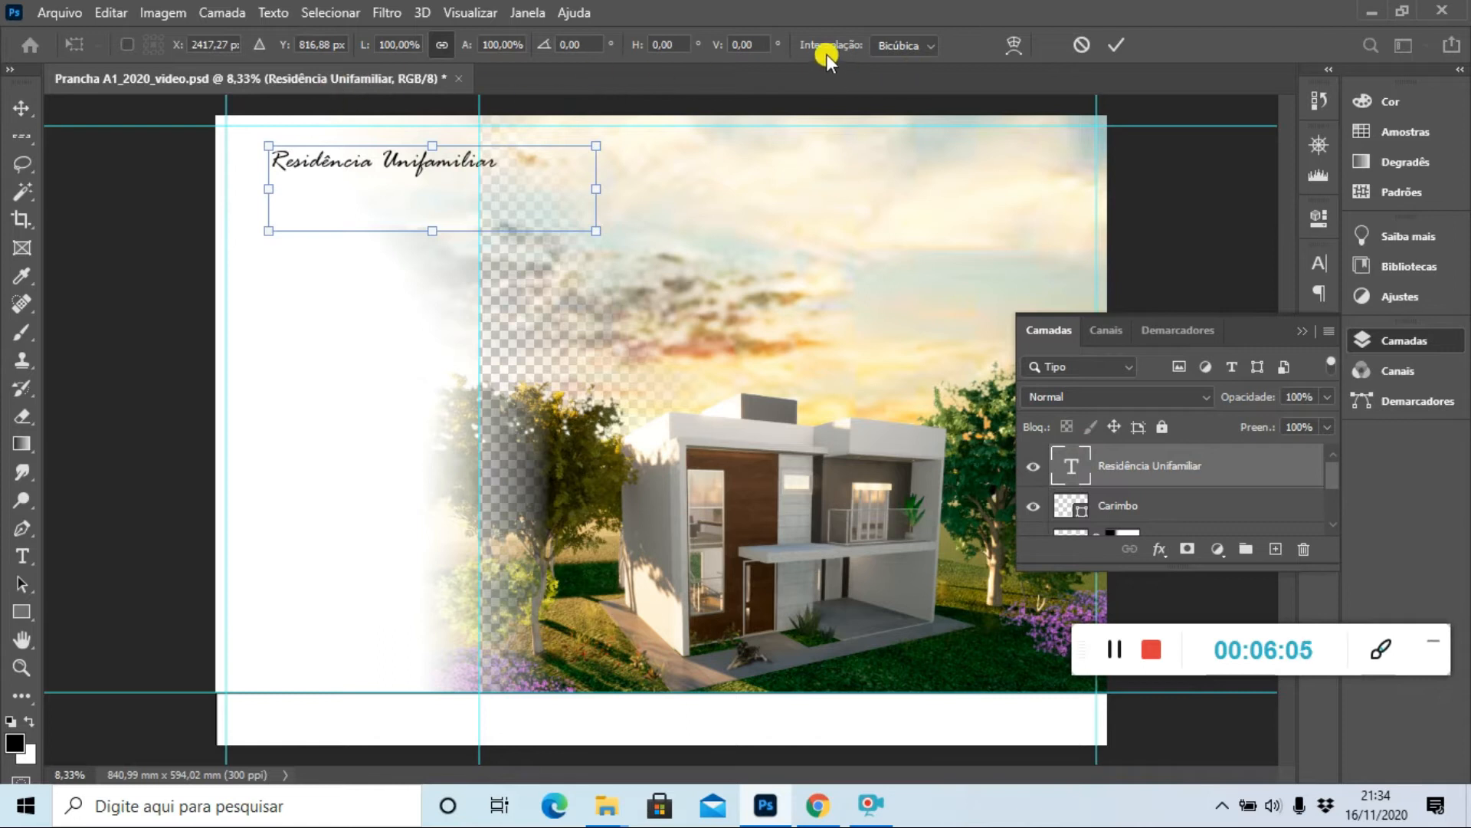
- Set the size of the whole "Residência Unifamiliar" title to 50 mm
double_click(393, 162)
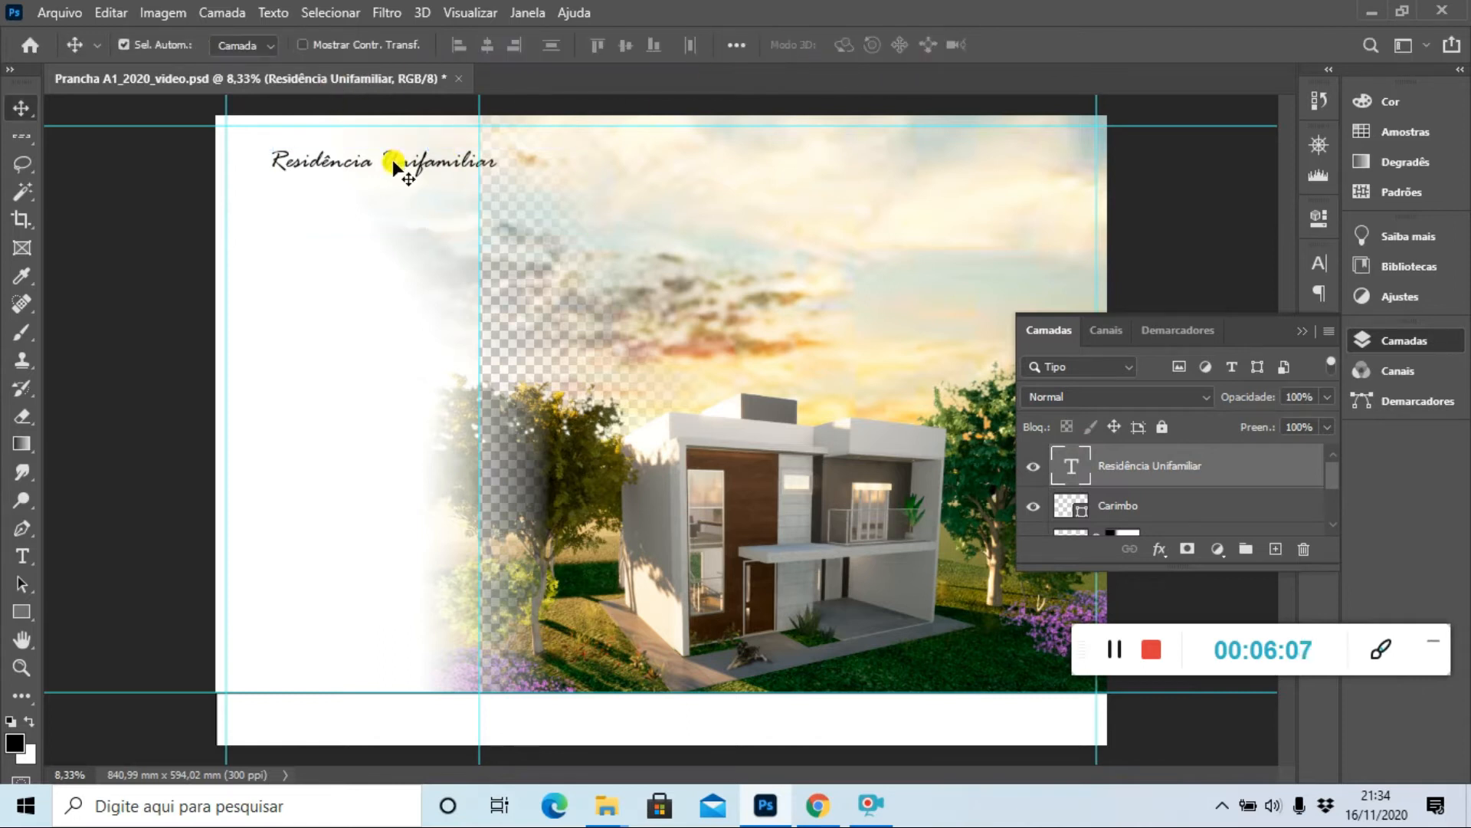
double_click(393, 164)
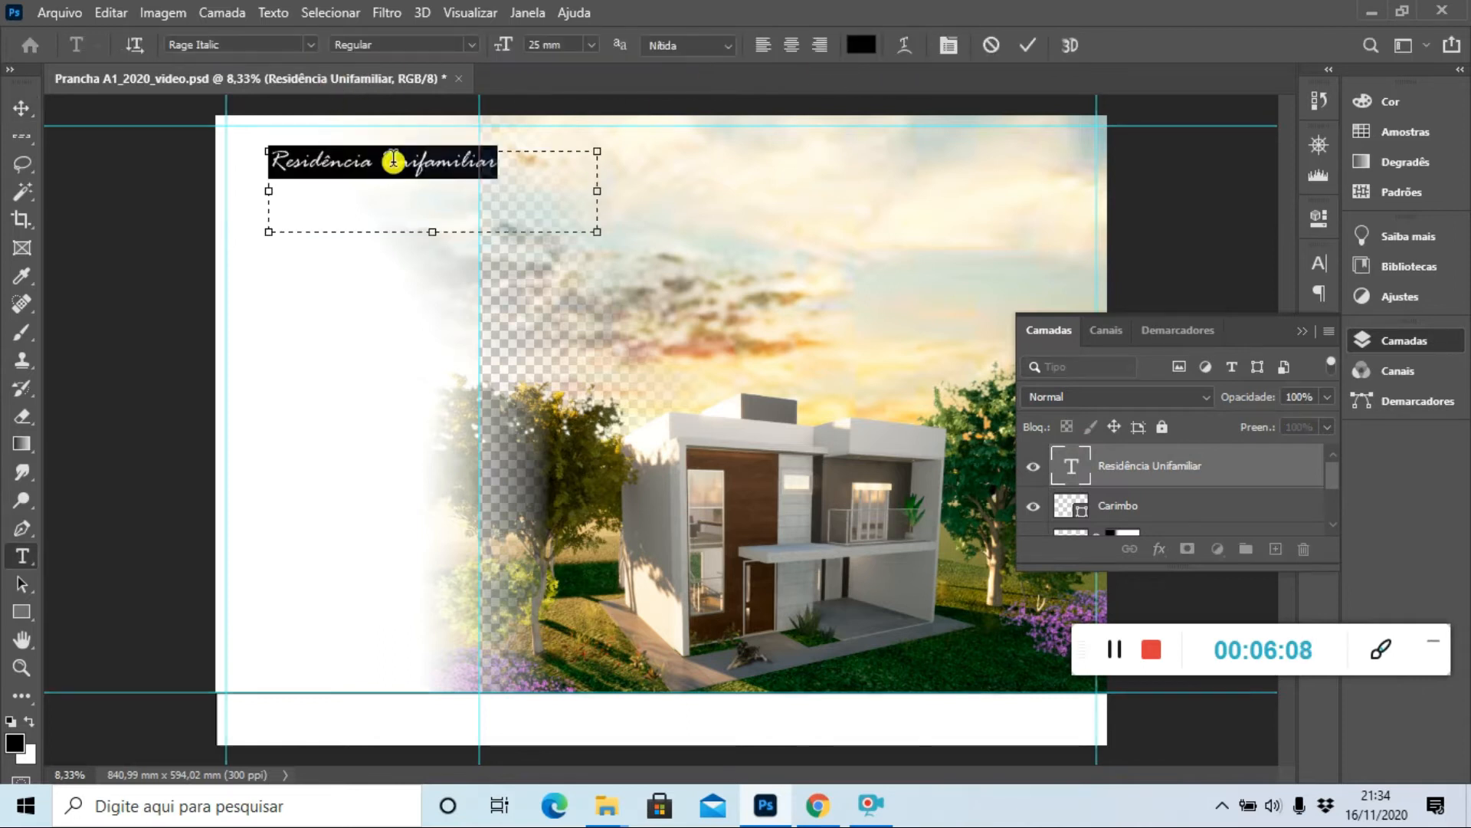
left_click(596, 46)
left_click(571, 269)
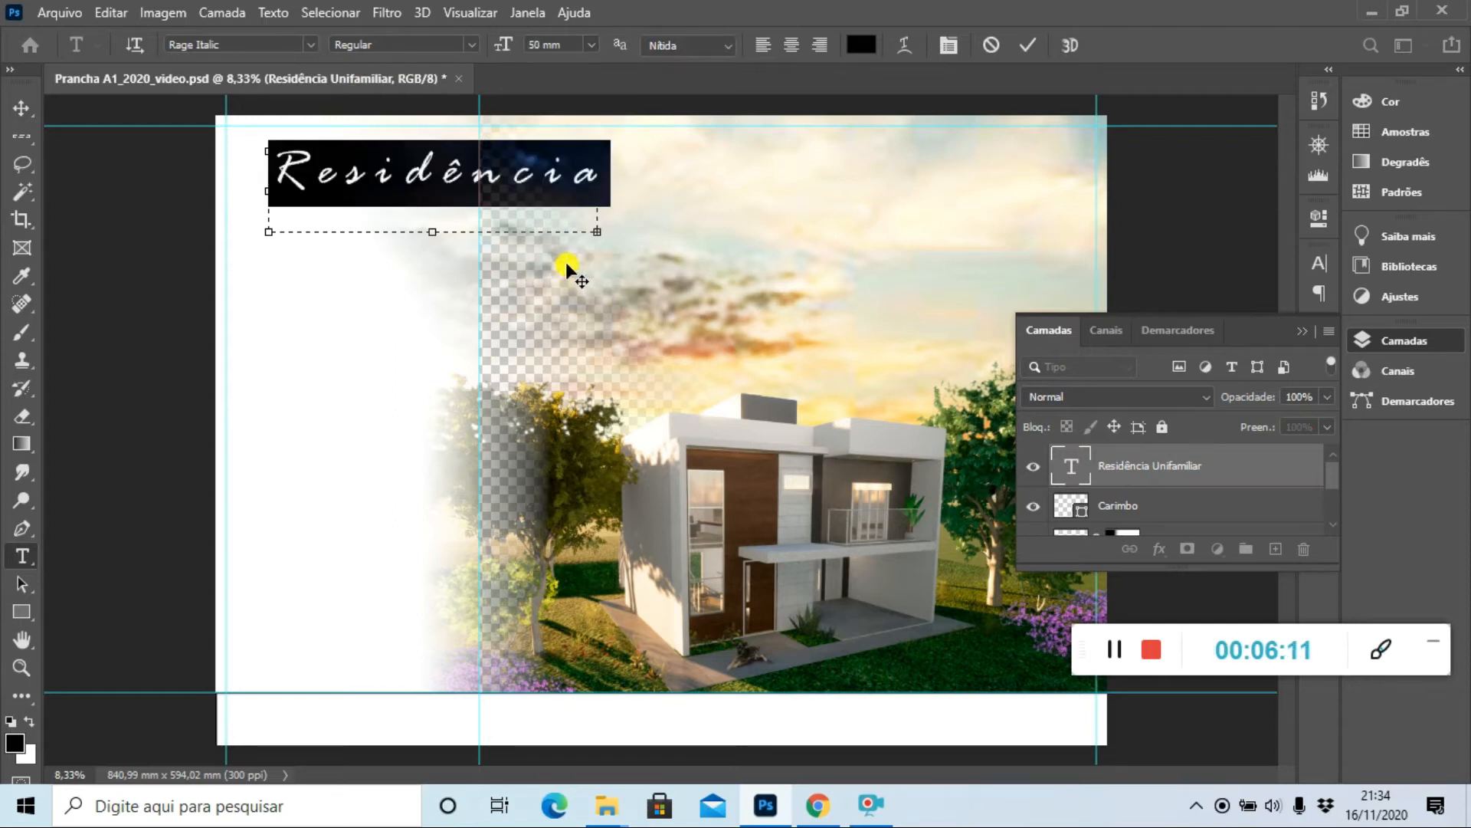
- Widen the title's text box so both words fit on one line, and reposition the title near the board's upper-left corner
left_click_drag(598, 192, 966, 200)
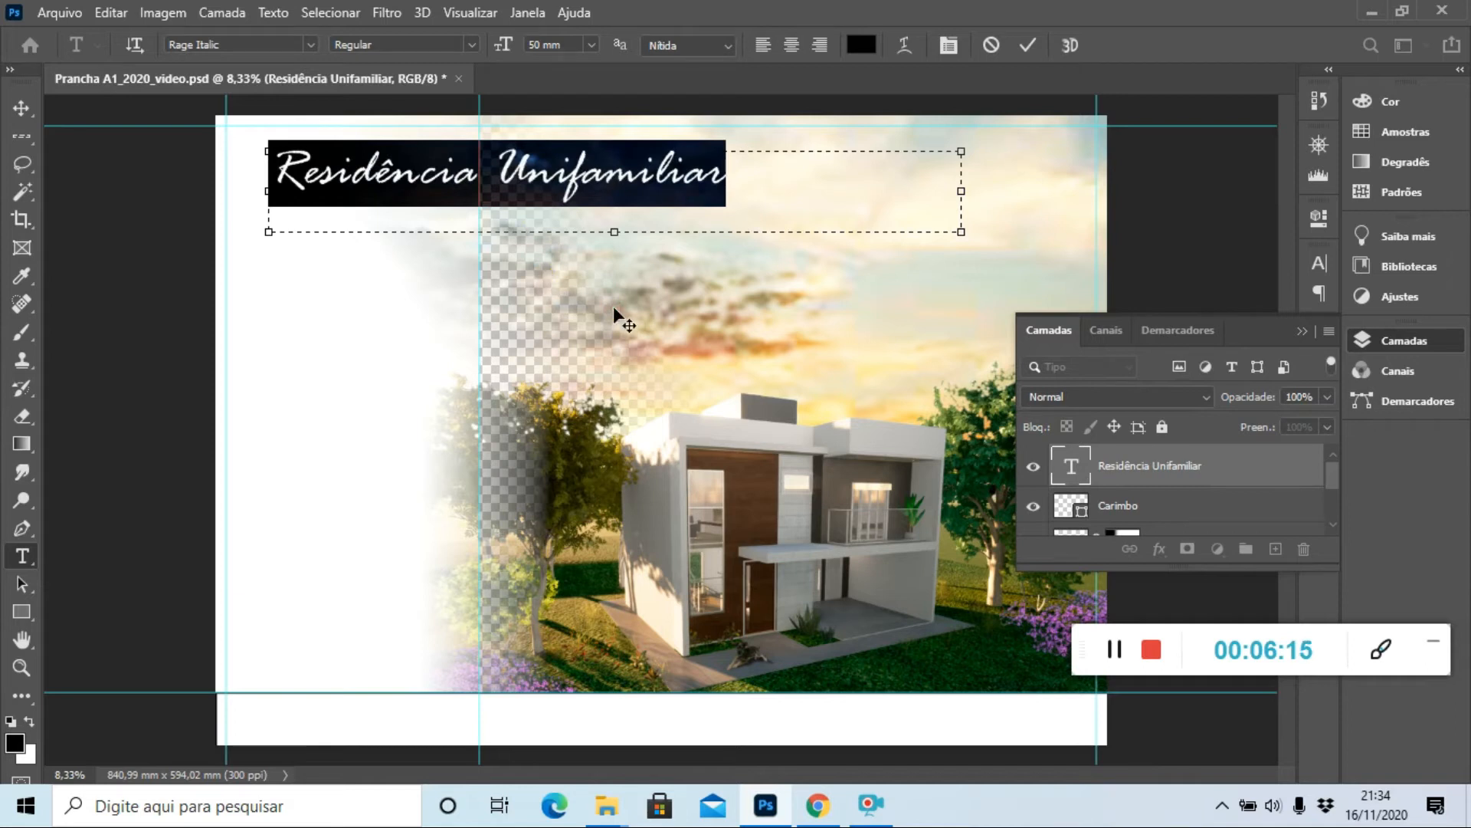
left_click(21, 108)
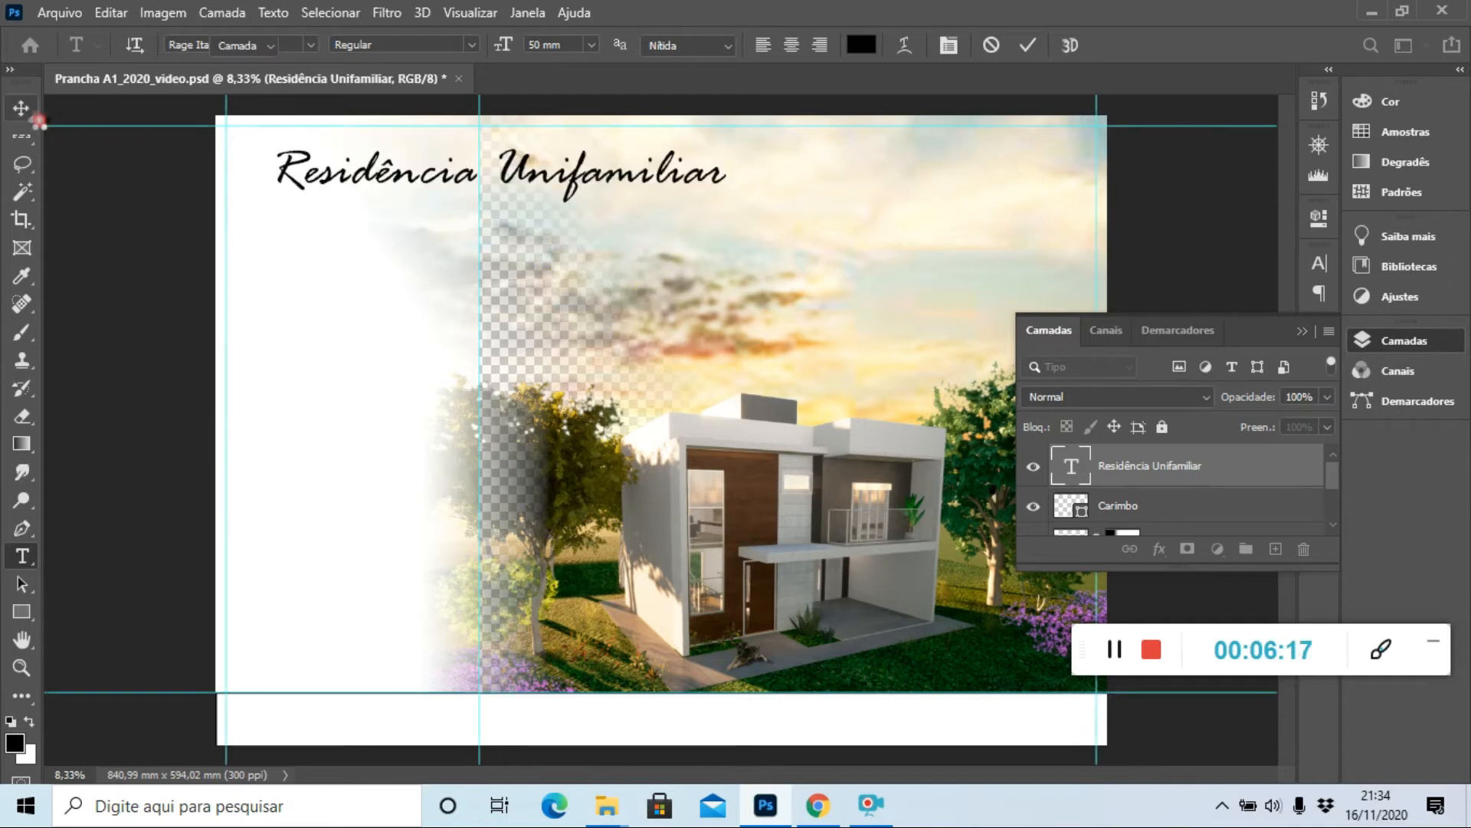
left_click_drag(611, 207, 686, 180)
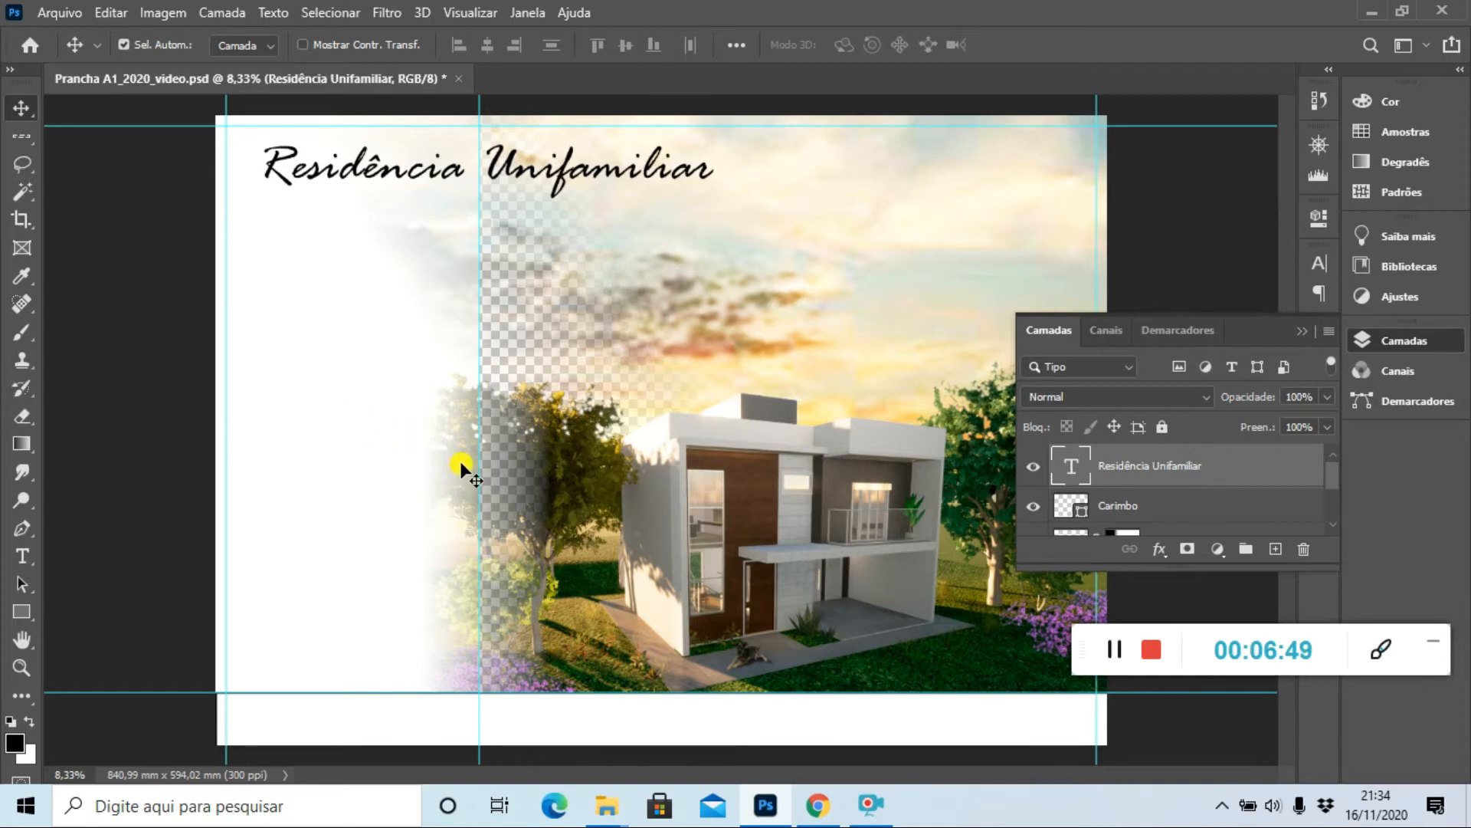
- Switch to Chrome and open the Lipsum generator site from the "lorem ipsum" search results
left_click(816, 806)
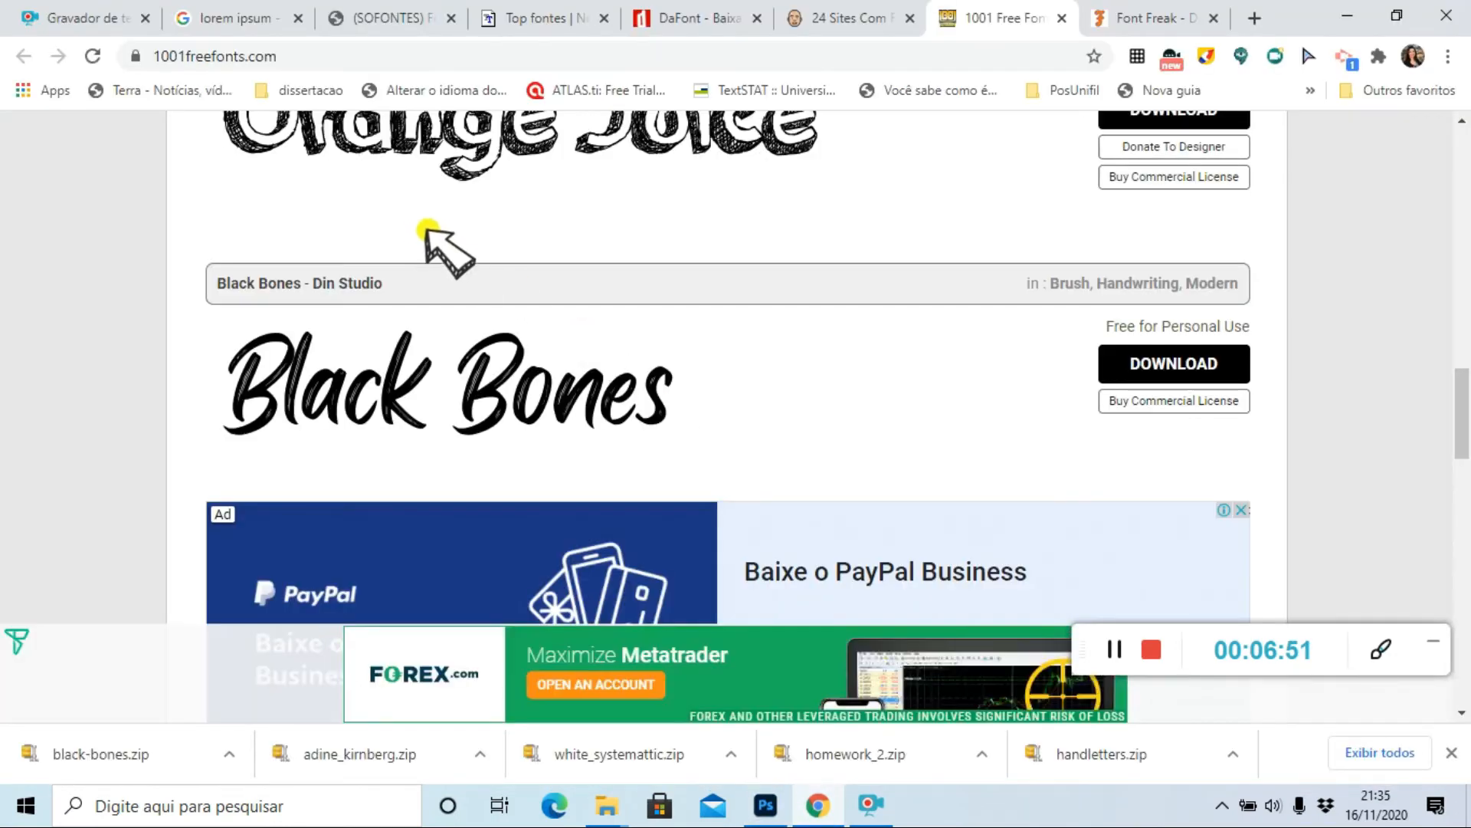
left_click(241, 21)
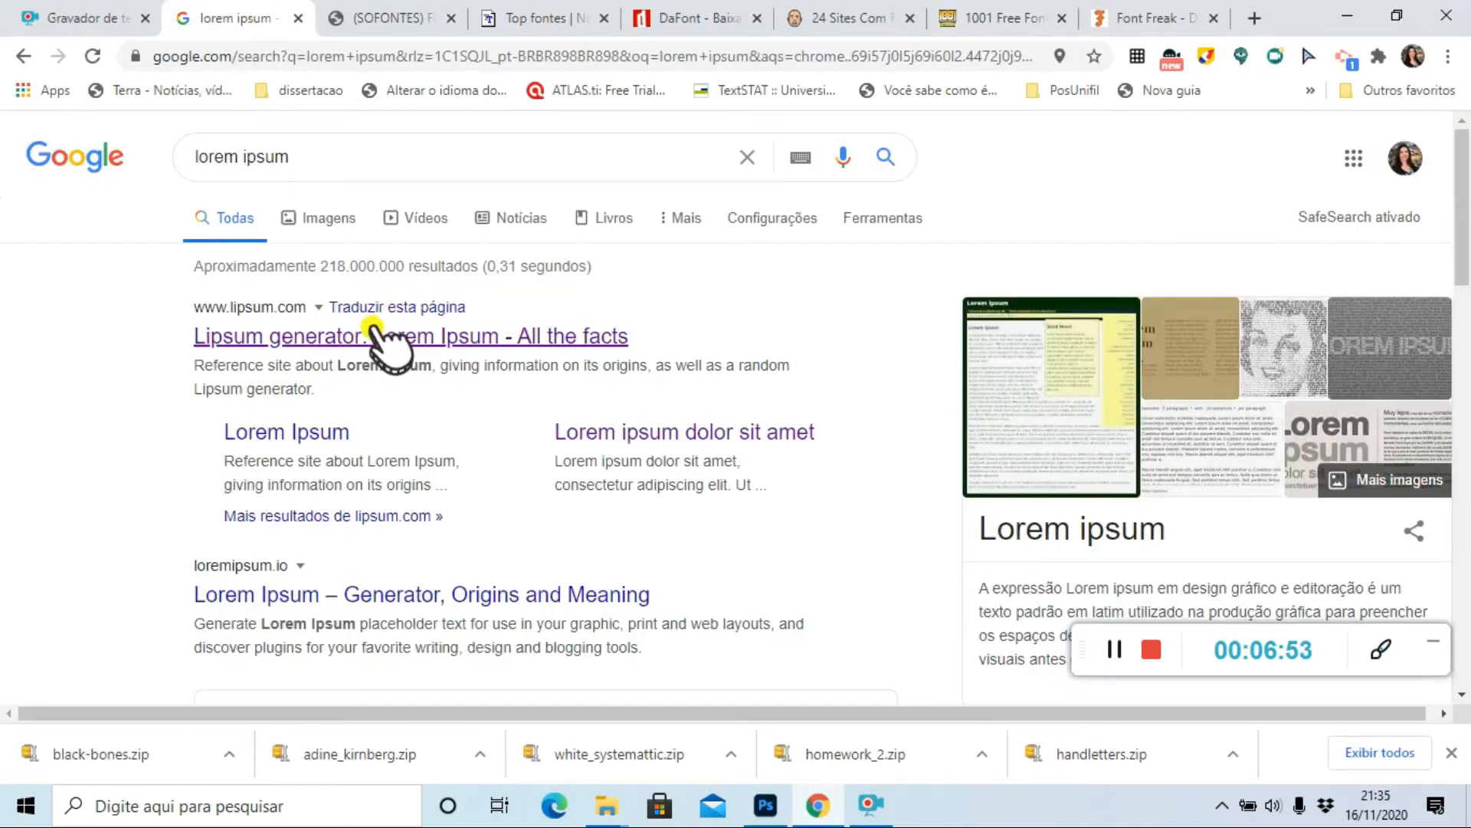
left_click(368, 335)
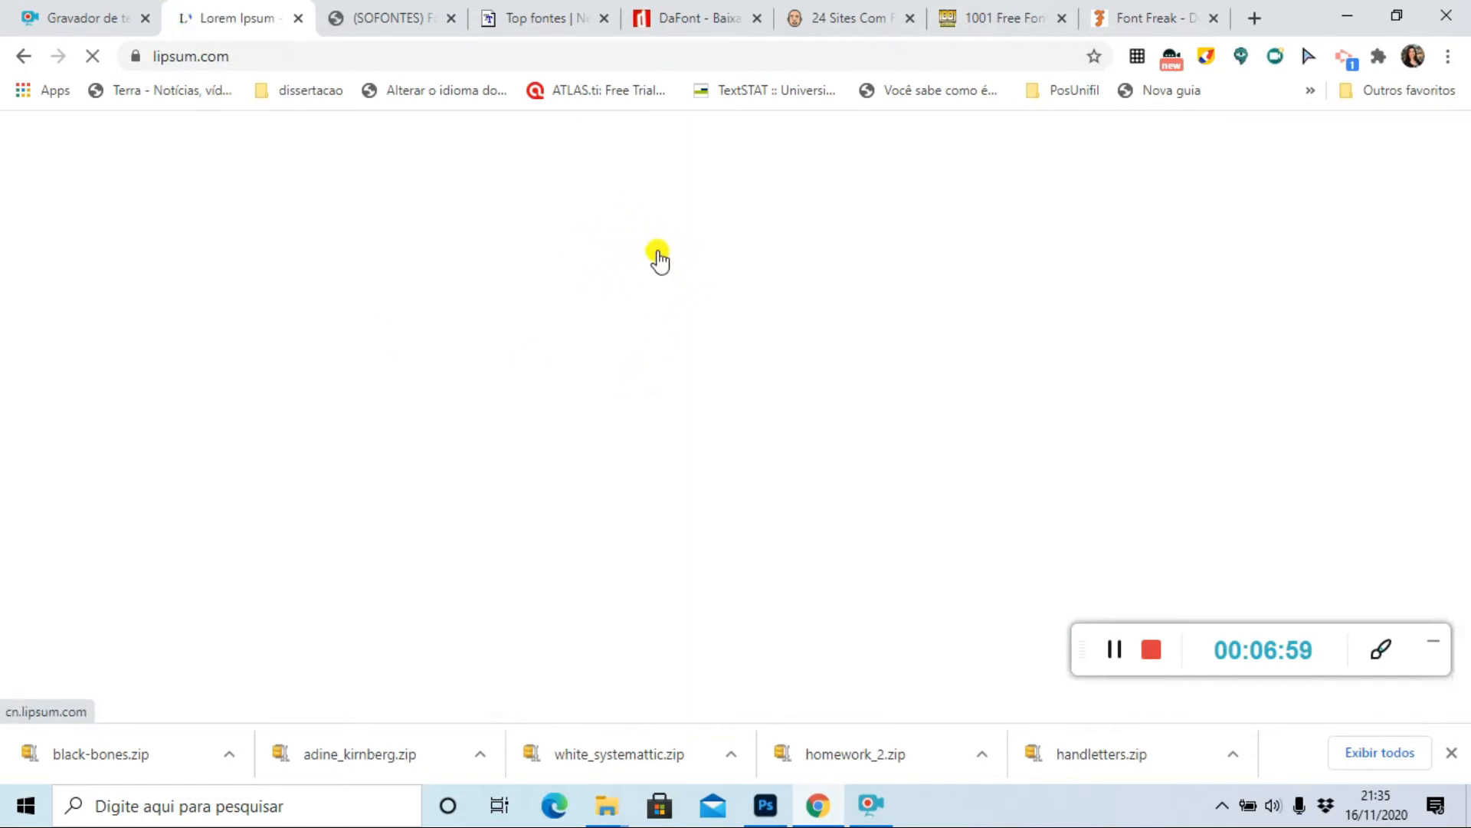
- Generate 4 paragraphs of Lorem Ipsum placeholder text on lipsum.com
scroll(797, 391, "down", 7)
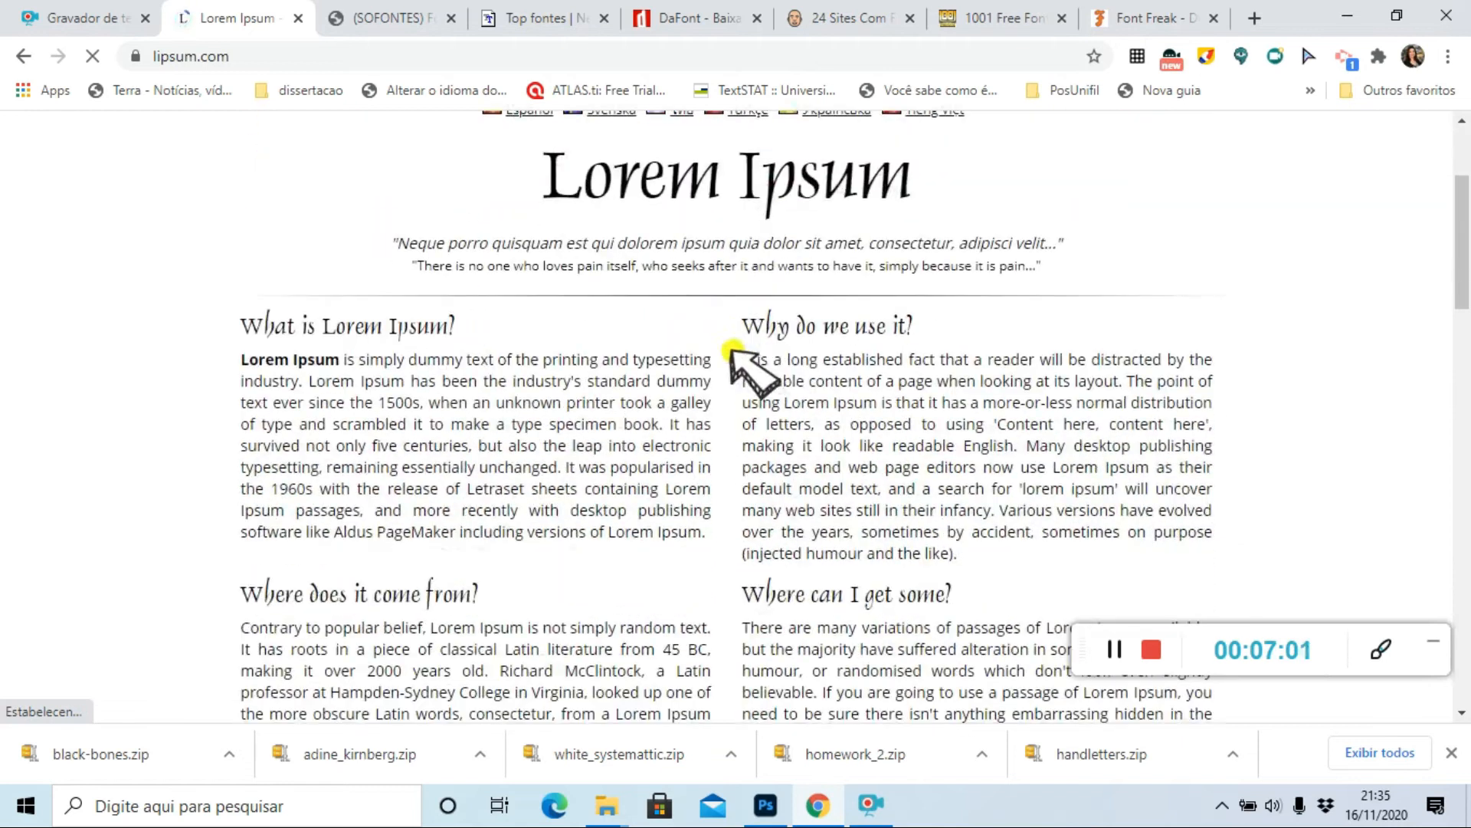
scroll(771, 364, "down", 3)
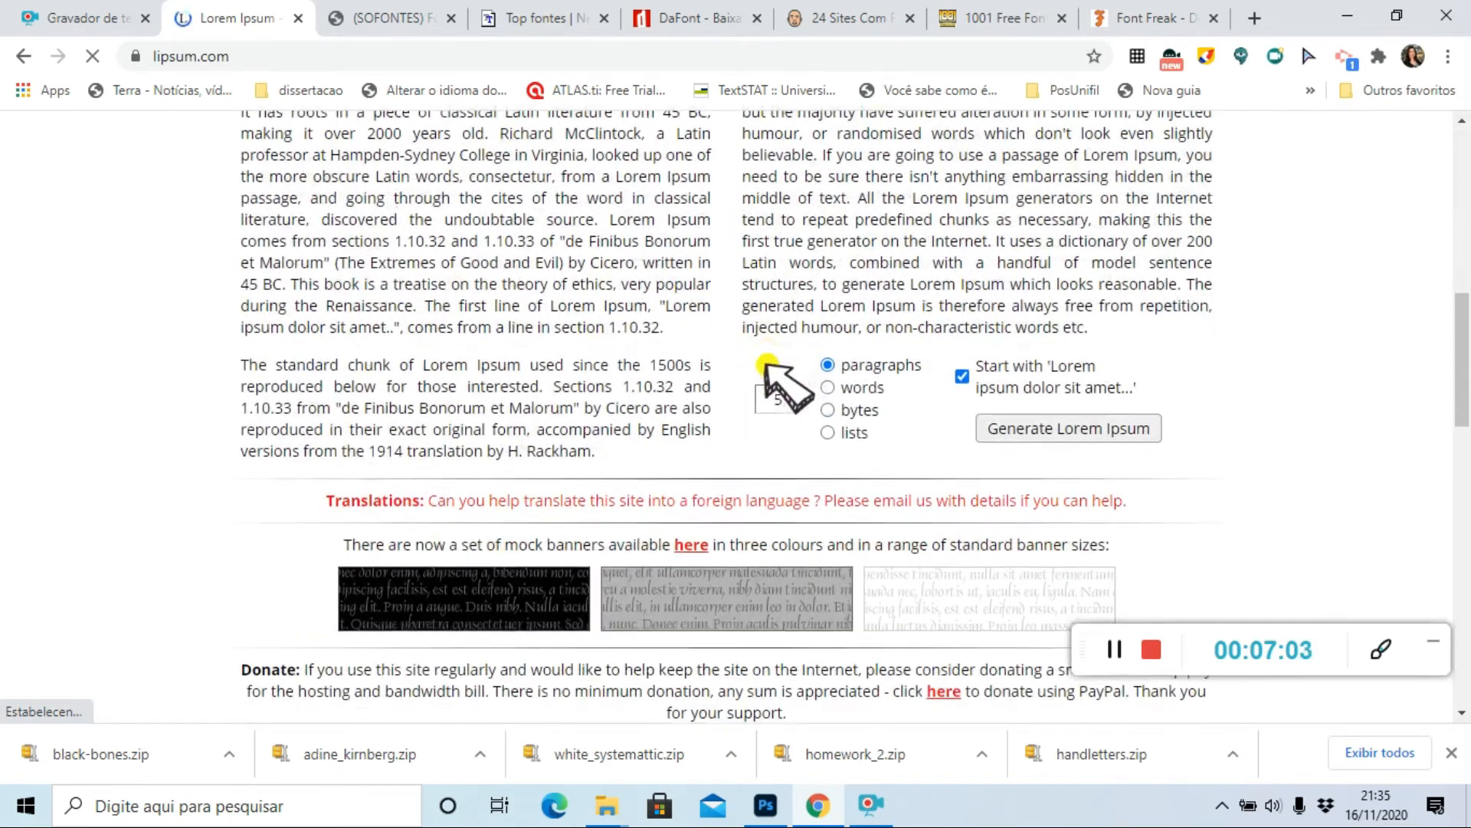
key("ctrl")
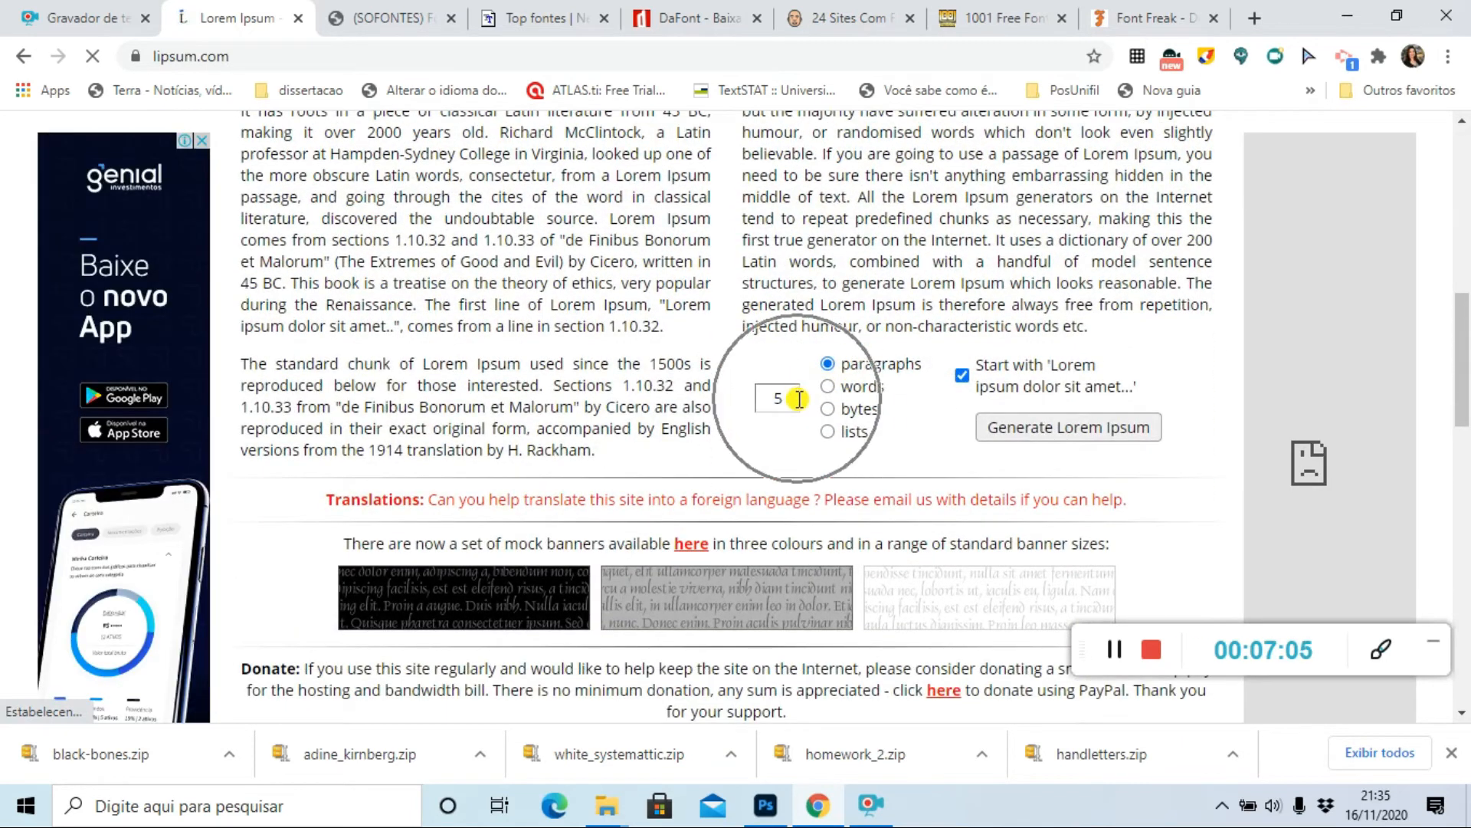
double_click(785, 395)
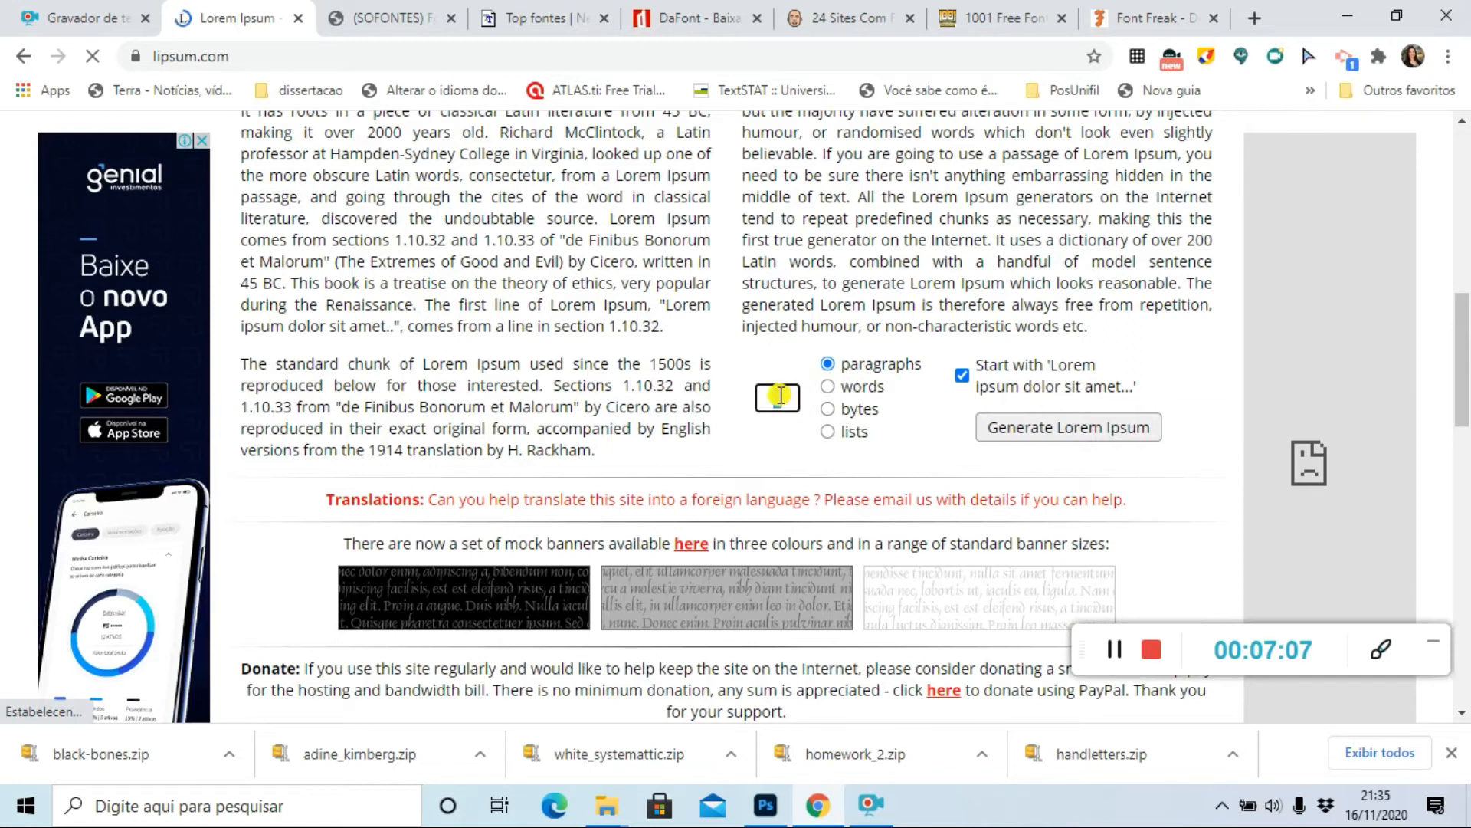
type("4")
left_click(1034, 424)
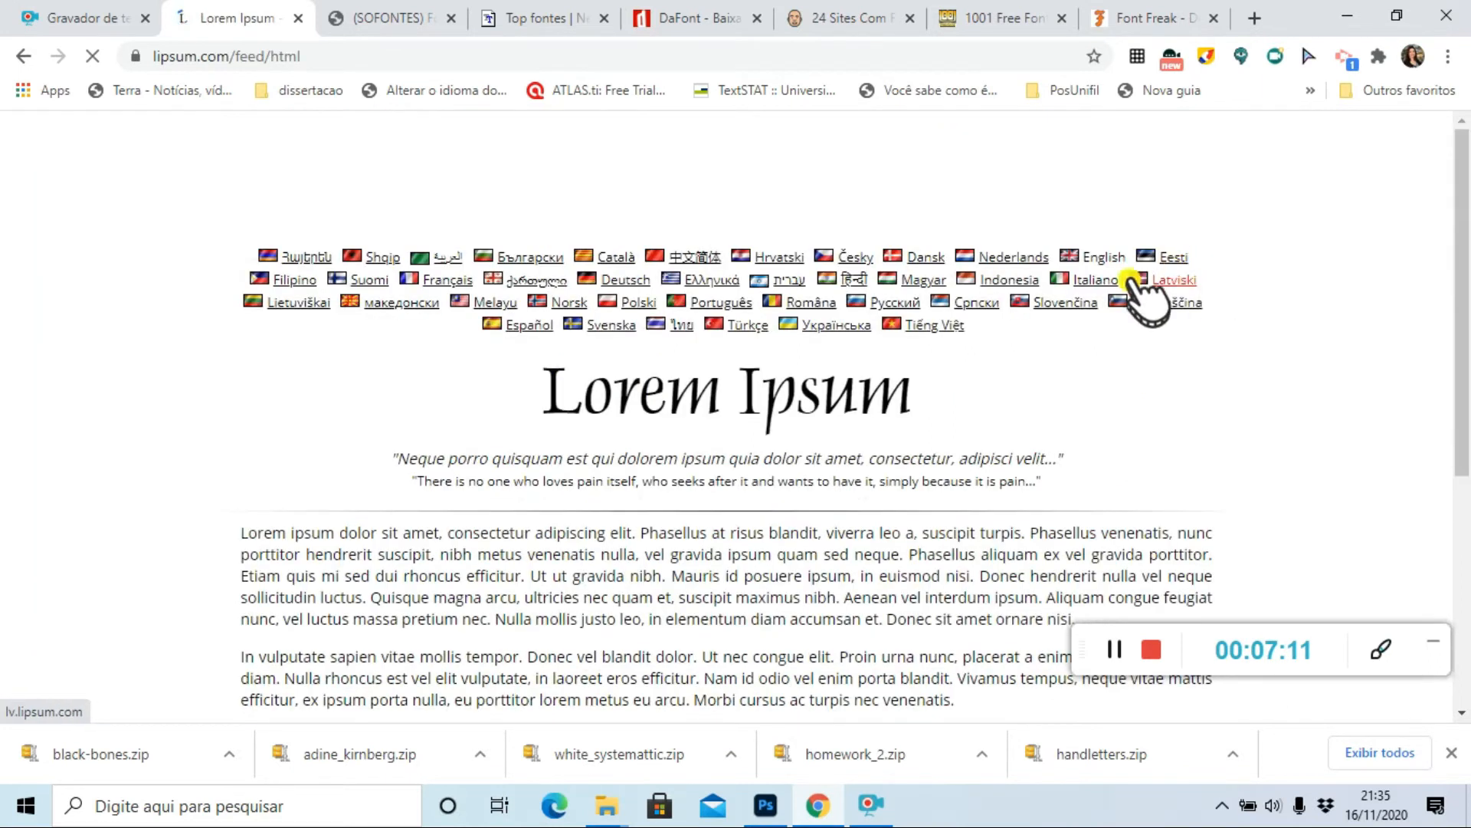
left_click(1133, 281)
- Copy the first three generated Lorem Ipsum paragraphs
scroll(881, 391, "down", 1)
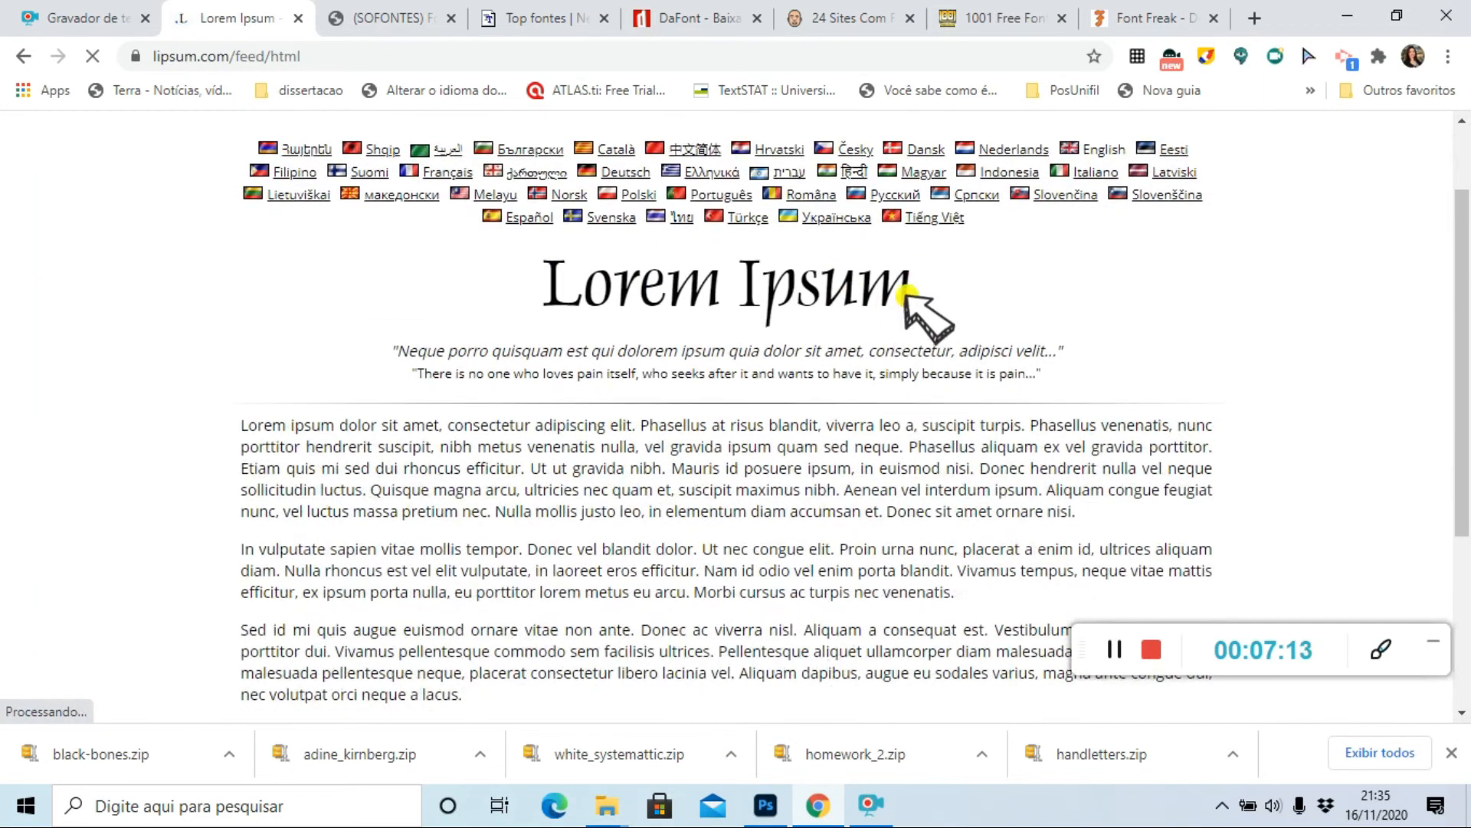
left_click_drag(846, 287, 546, 282)
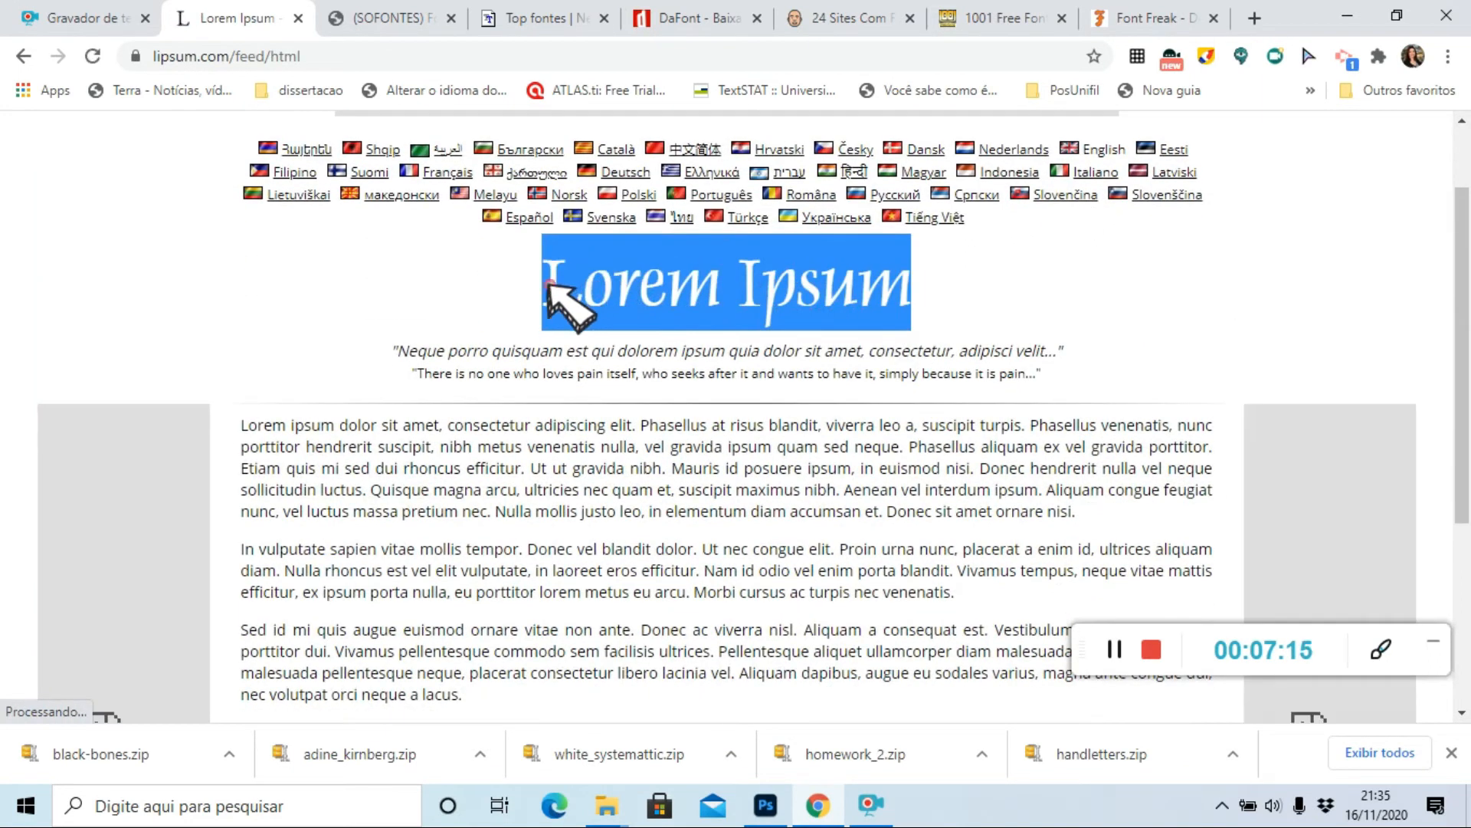
left_click(698, 358)
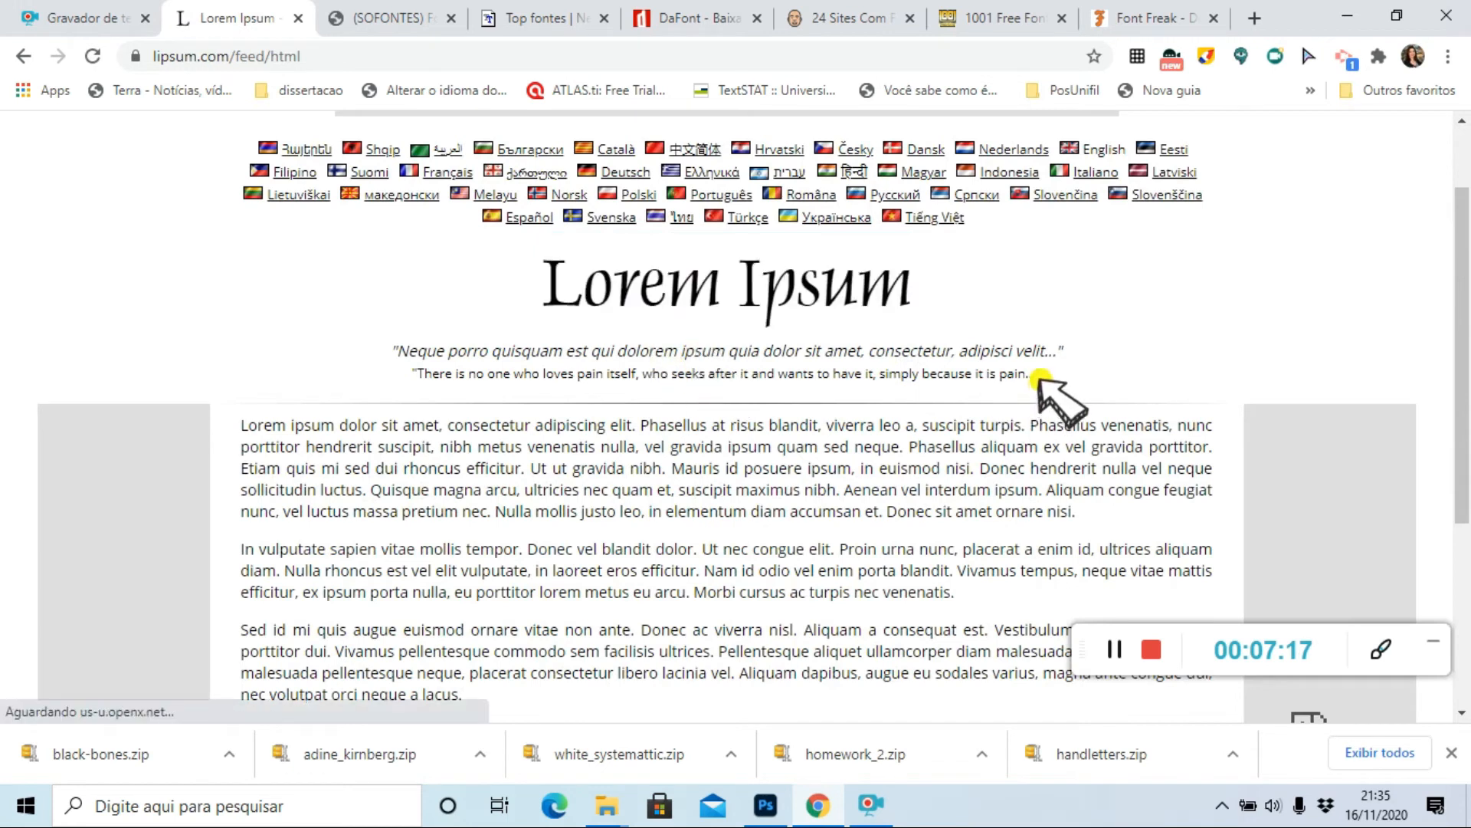
scroll(843, 376, "down", 1)
left_click_drag(241, 316, 1000, 377)
scroll(548, 537, "down", 2)
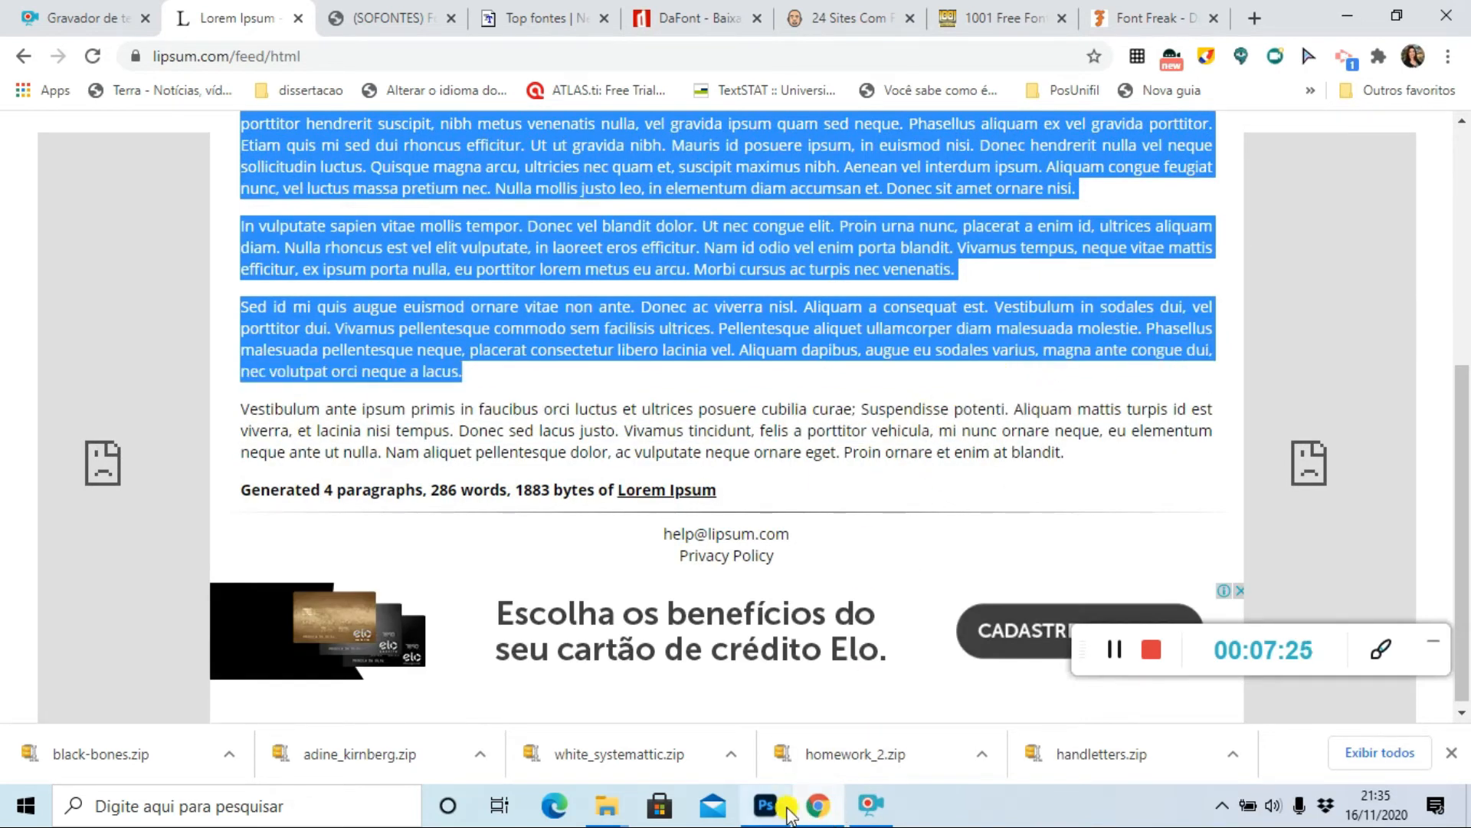
- Switch to Photoshop and set the Type tool's font to Tw Cen MT and its size to 5 mm
left_click(775, 812)
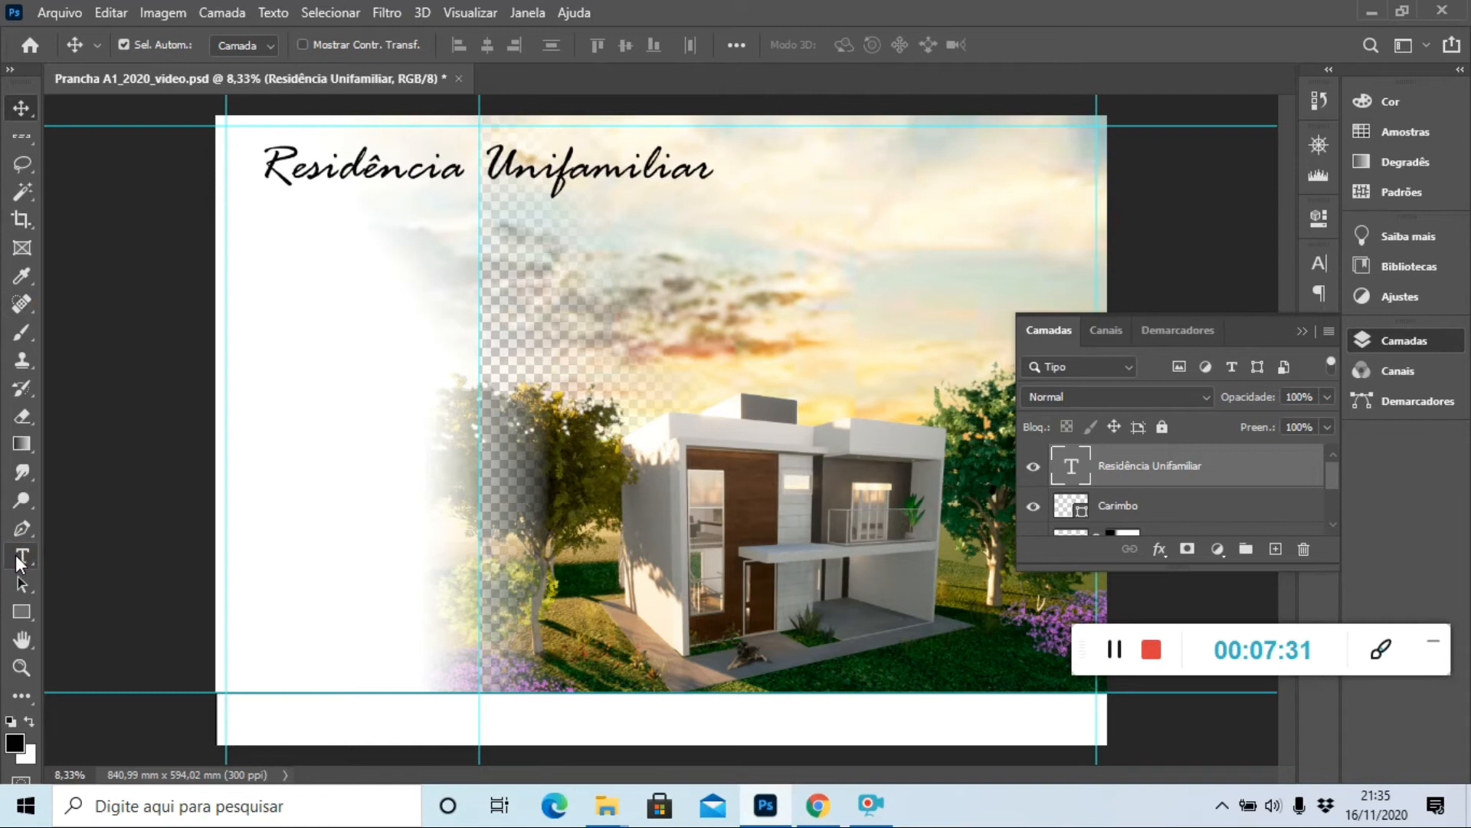
left_click(17, 556)
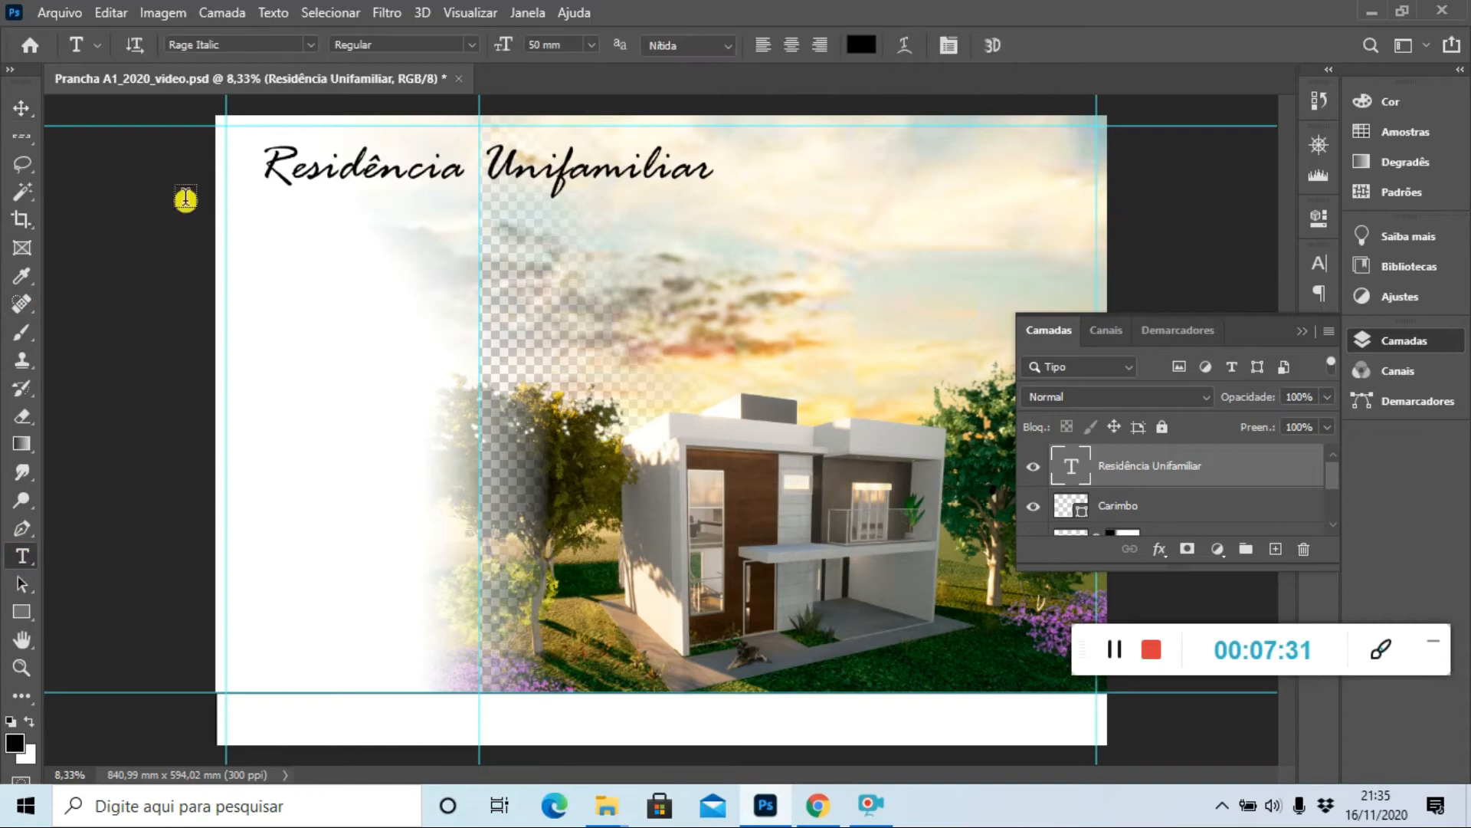
left_click(307, 43)
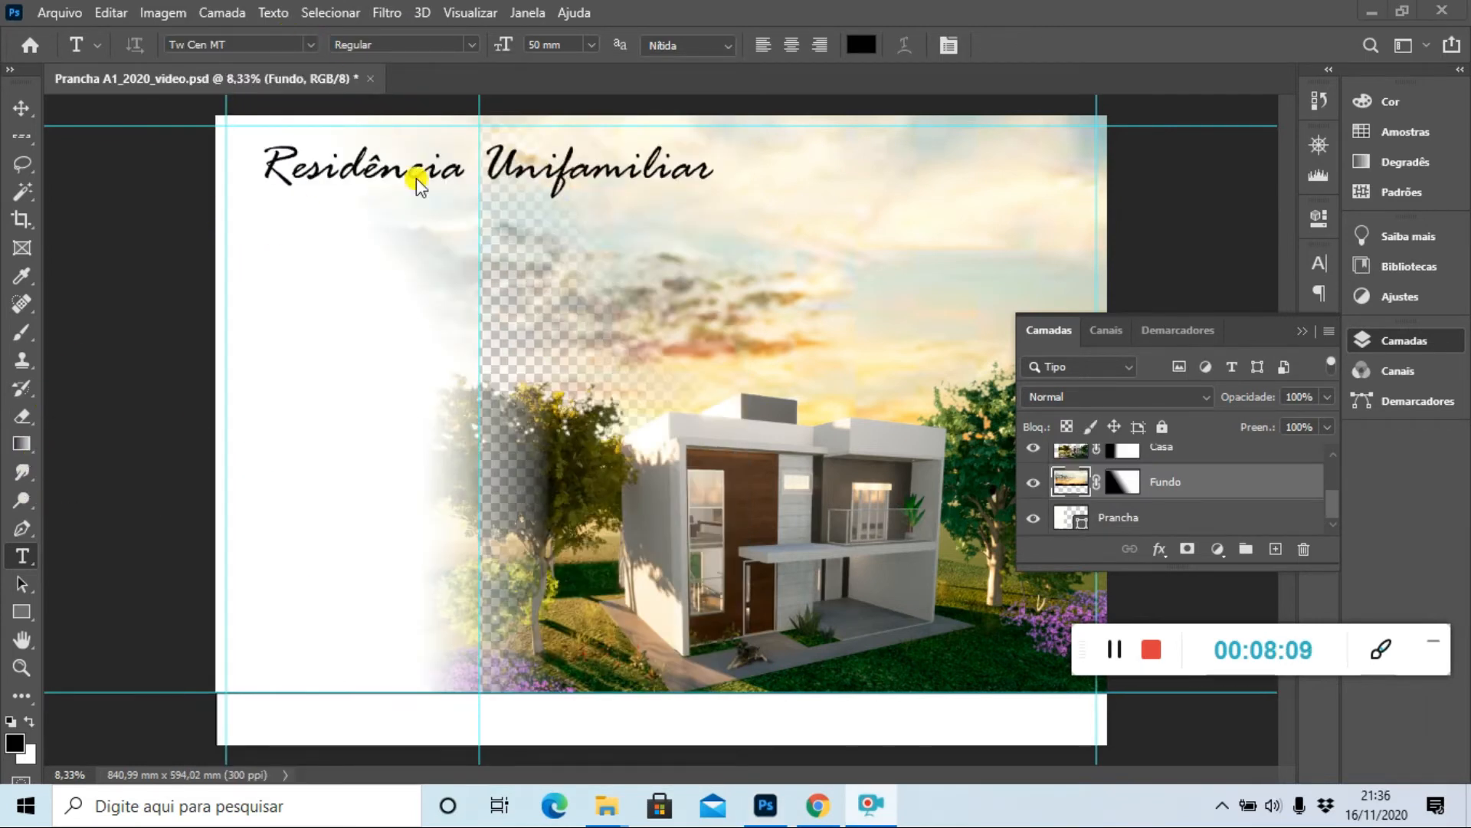
left_click(311, 44)
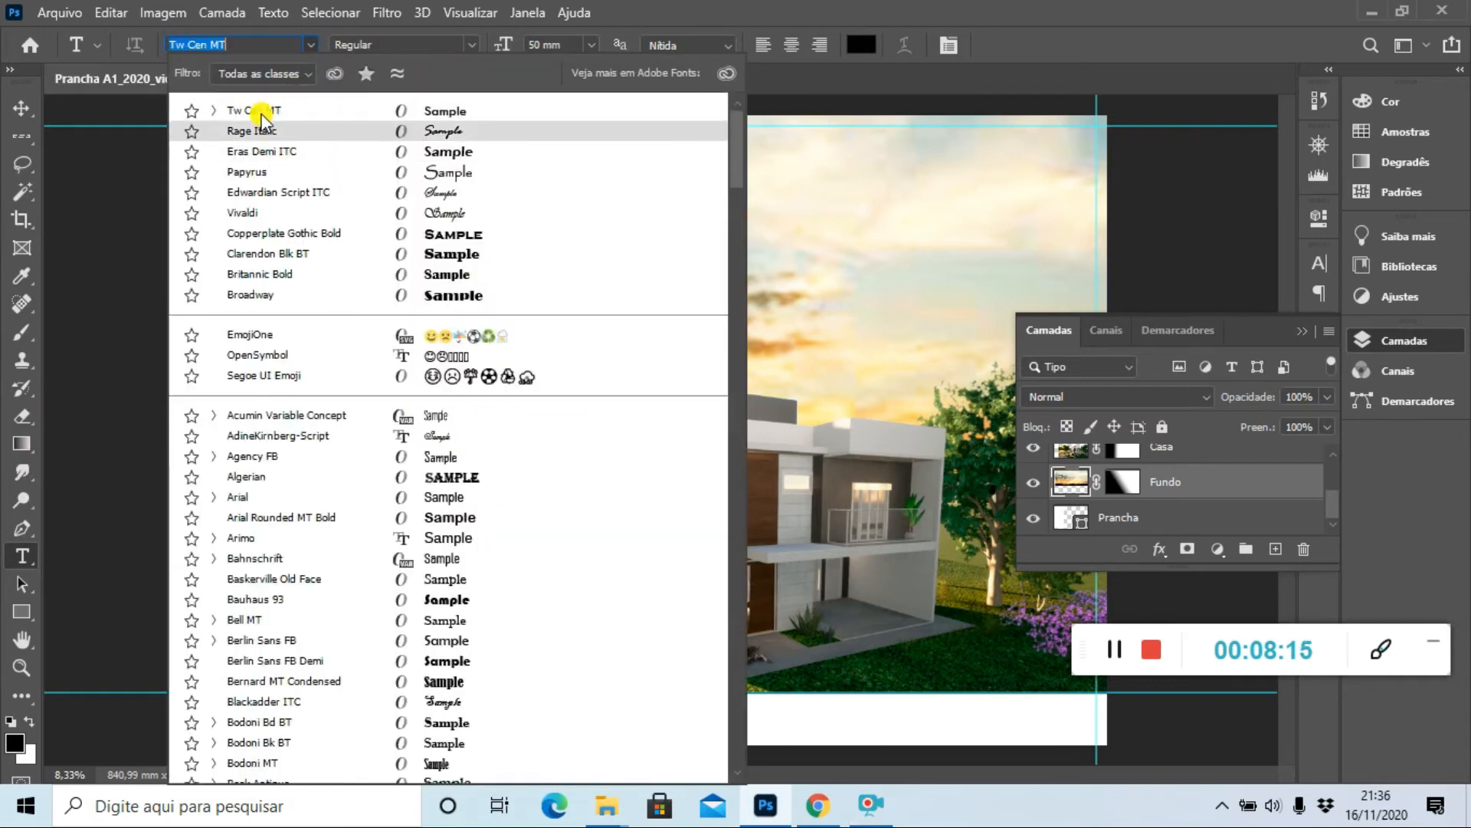
left_click(261, 112)
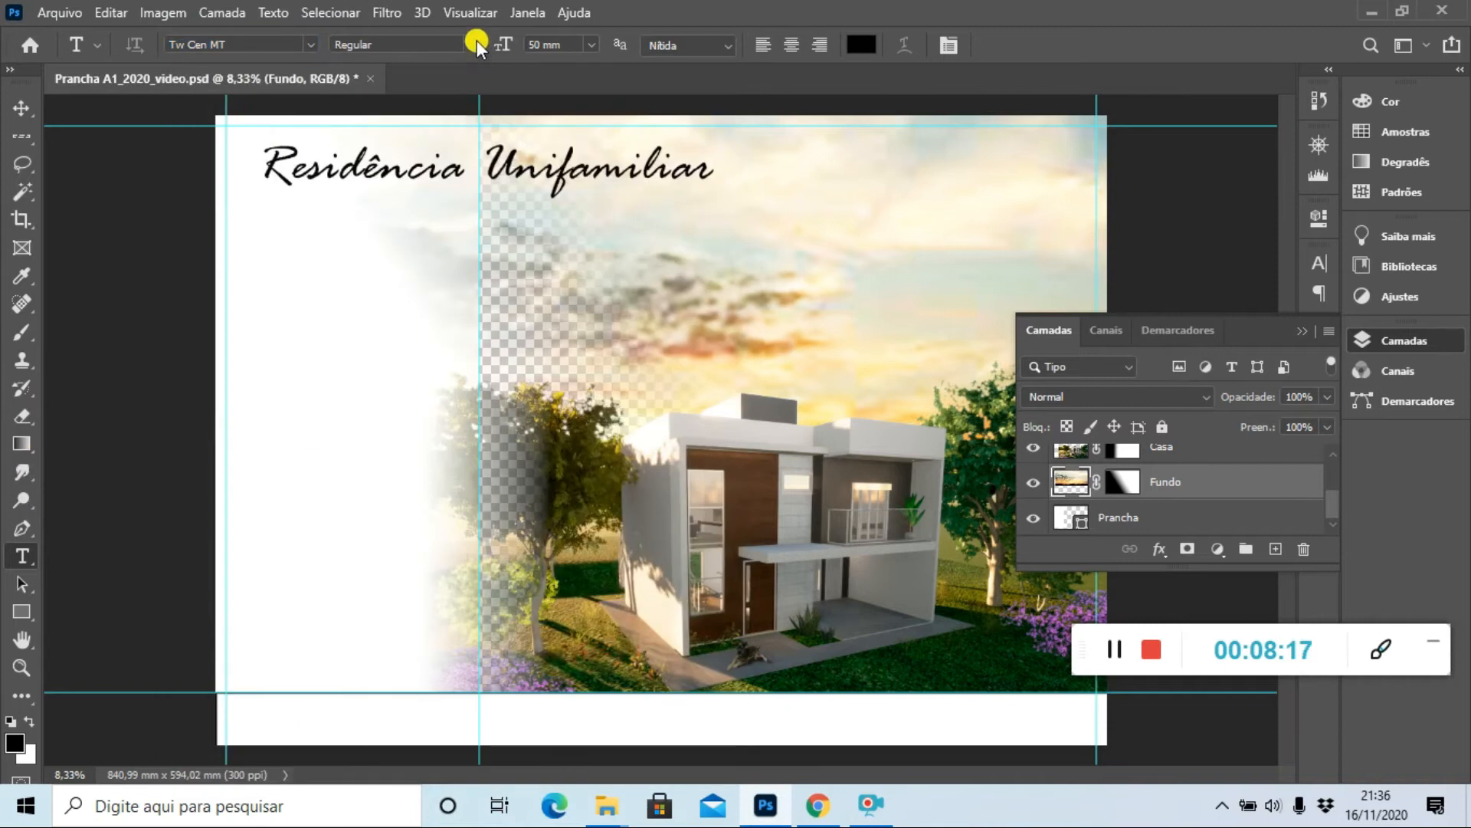
type("5")
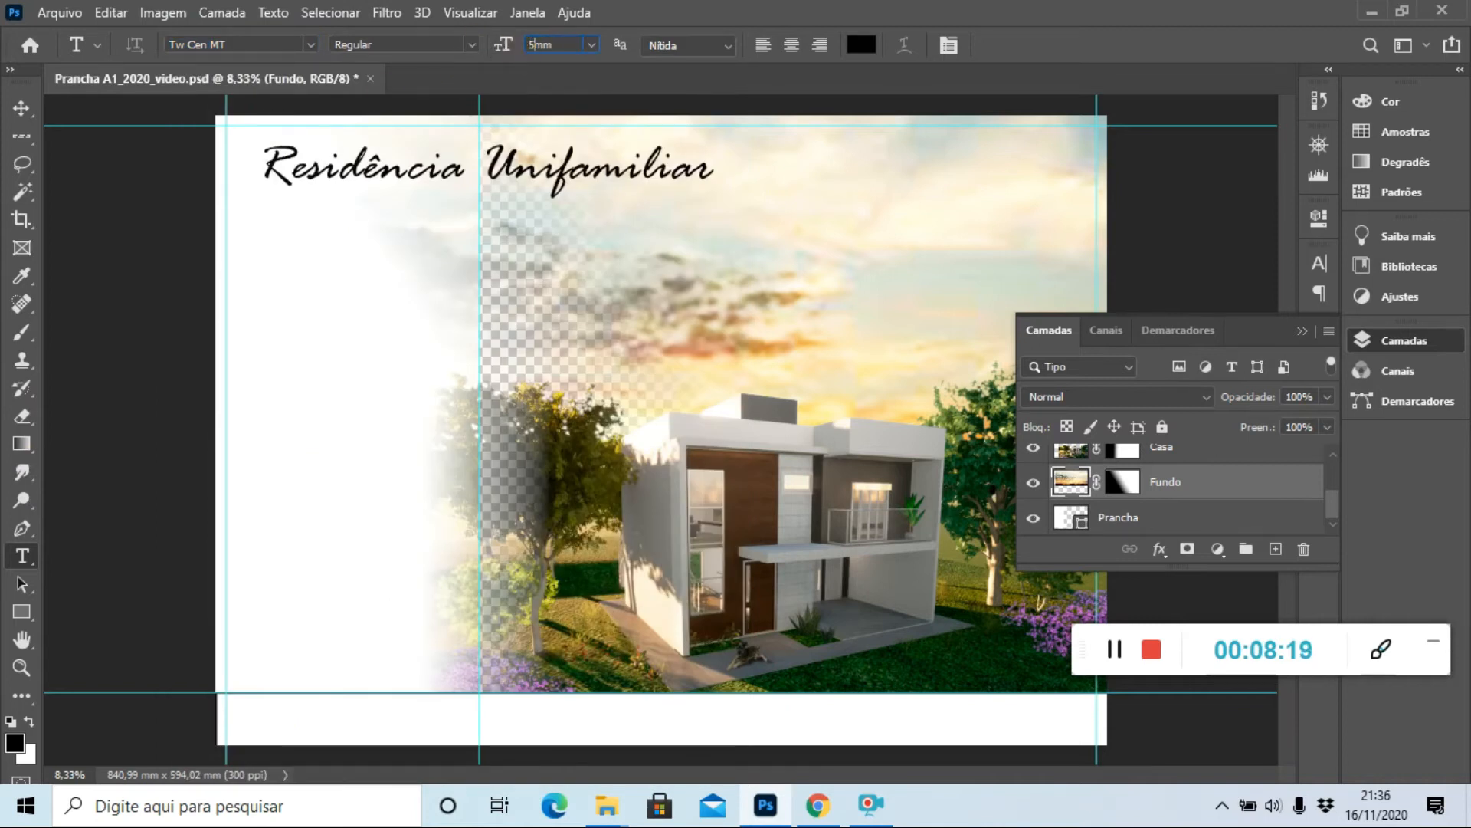
left_click(591, 45)
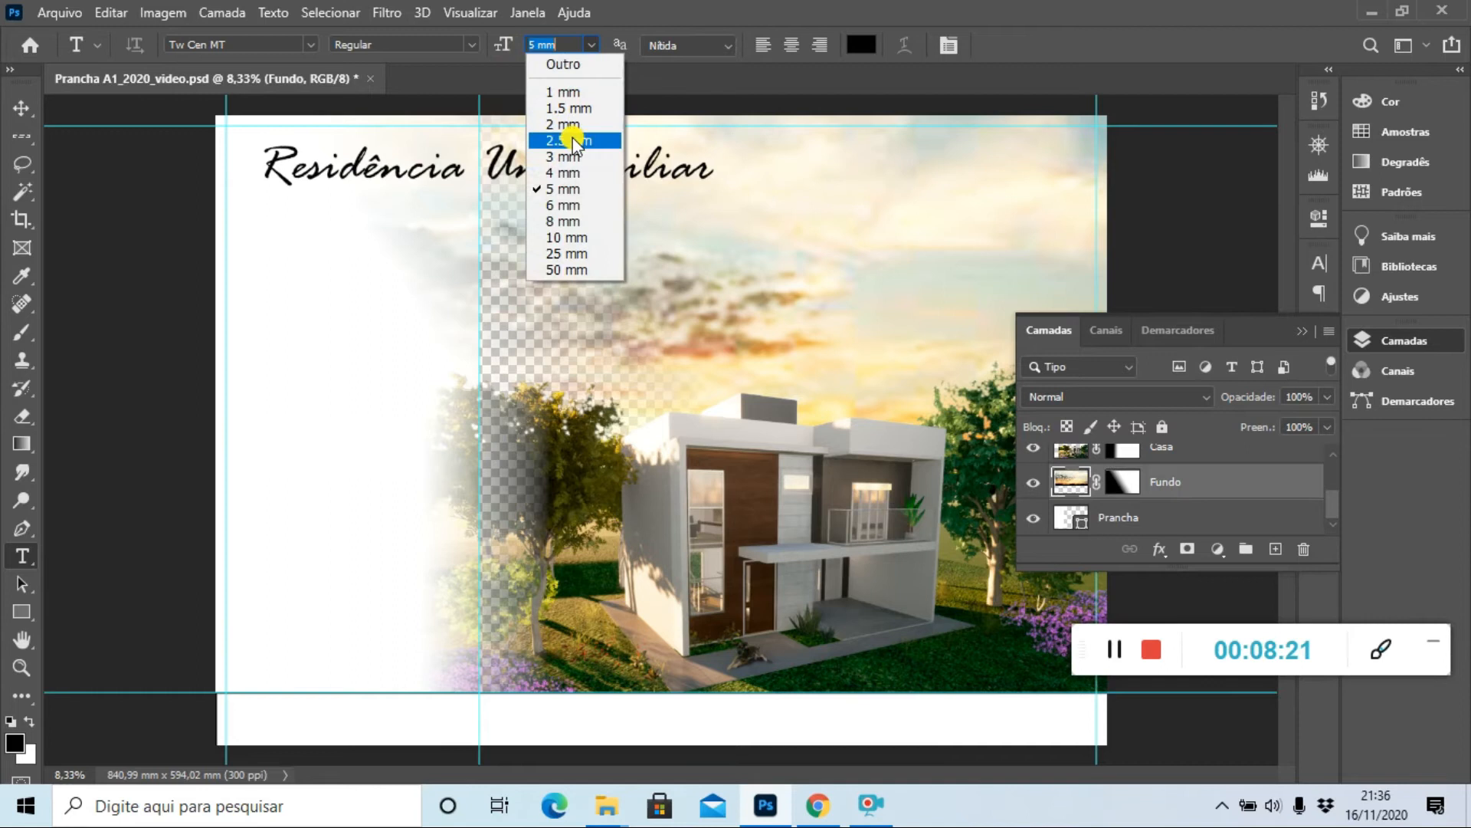
left_click(567, 190)
- Paste the copied paragraphs into a text box below the title, commit it, and shift the text slightly toward the board's left margin
left_click_drag(246, 228, 480, 504)
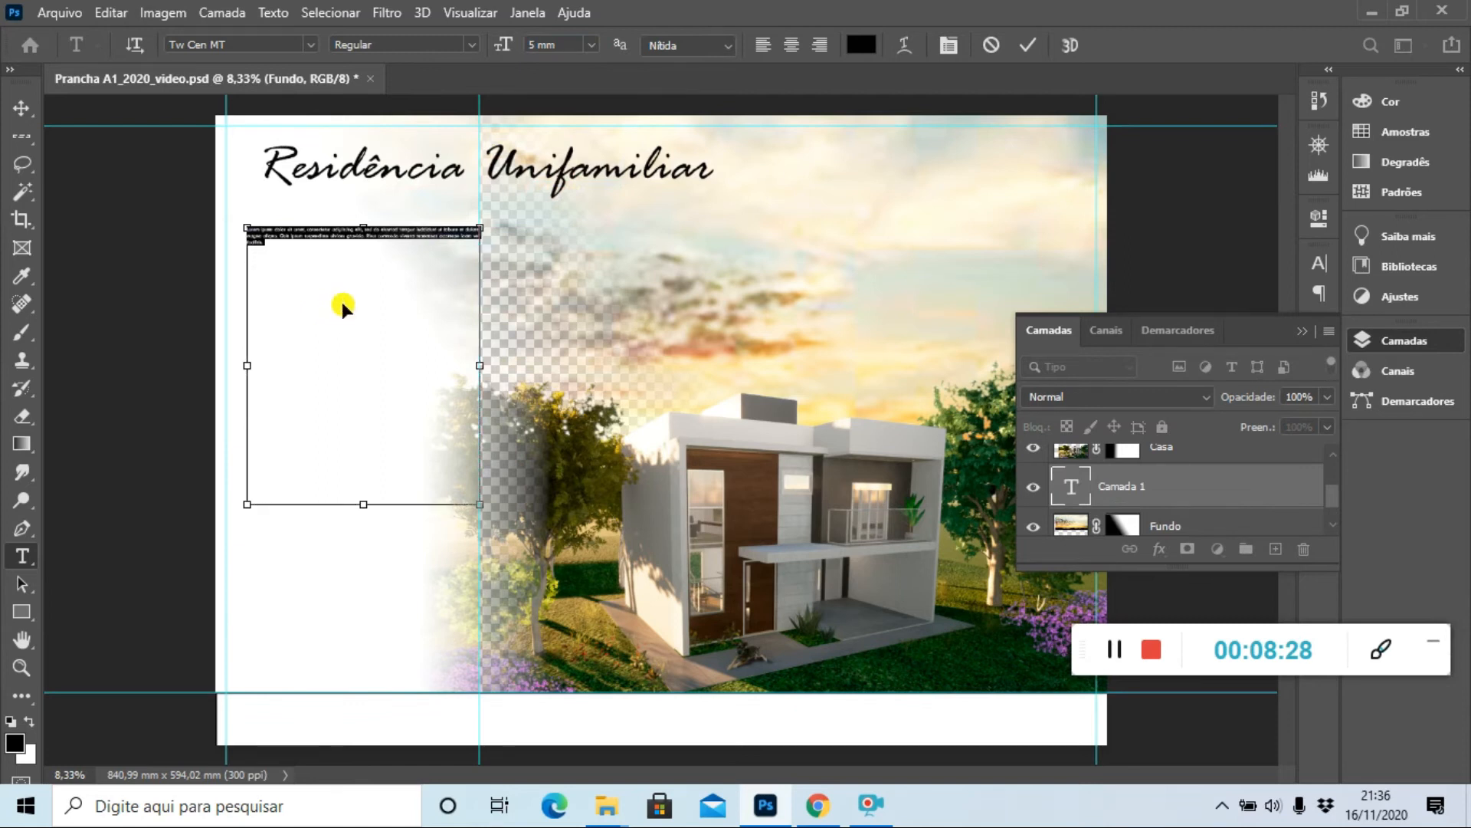
key("ctrl+v")
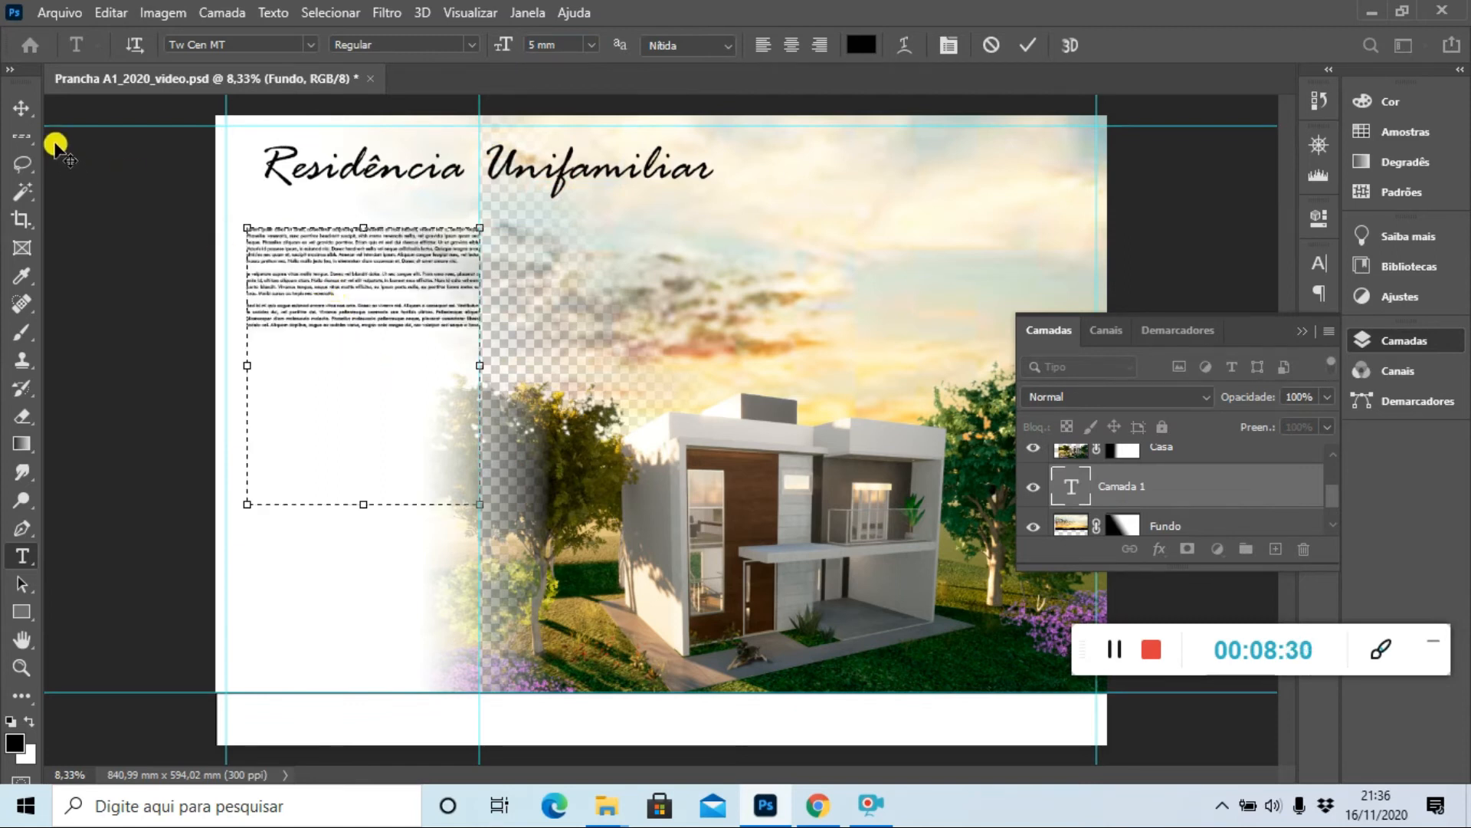
left_click(22, 107)
left_click_drag(361, 310, 375, 276)
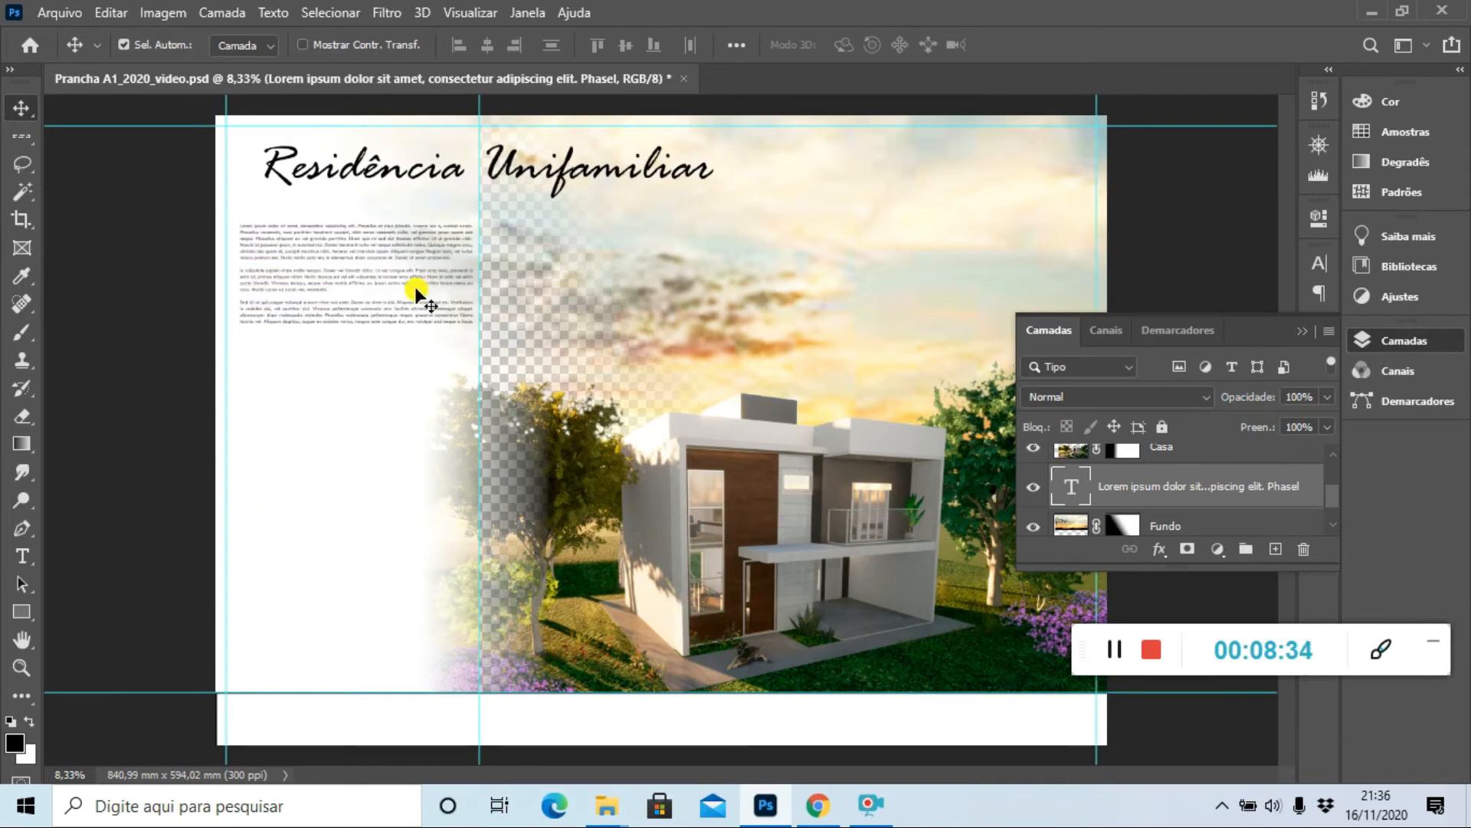
left_click(197, 205)
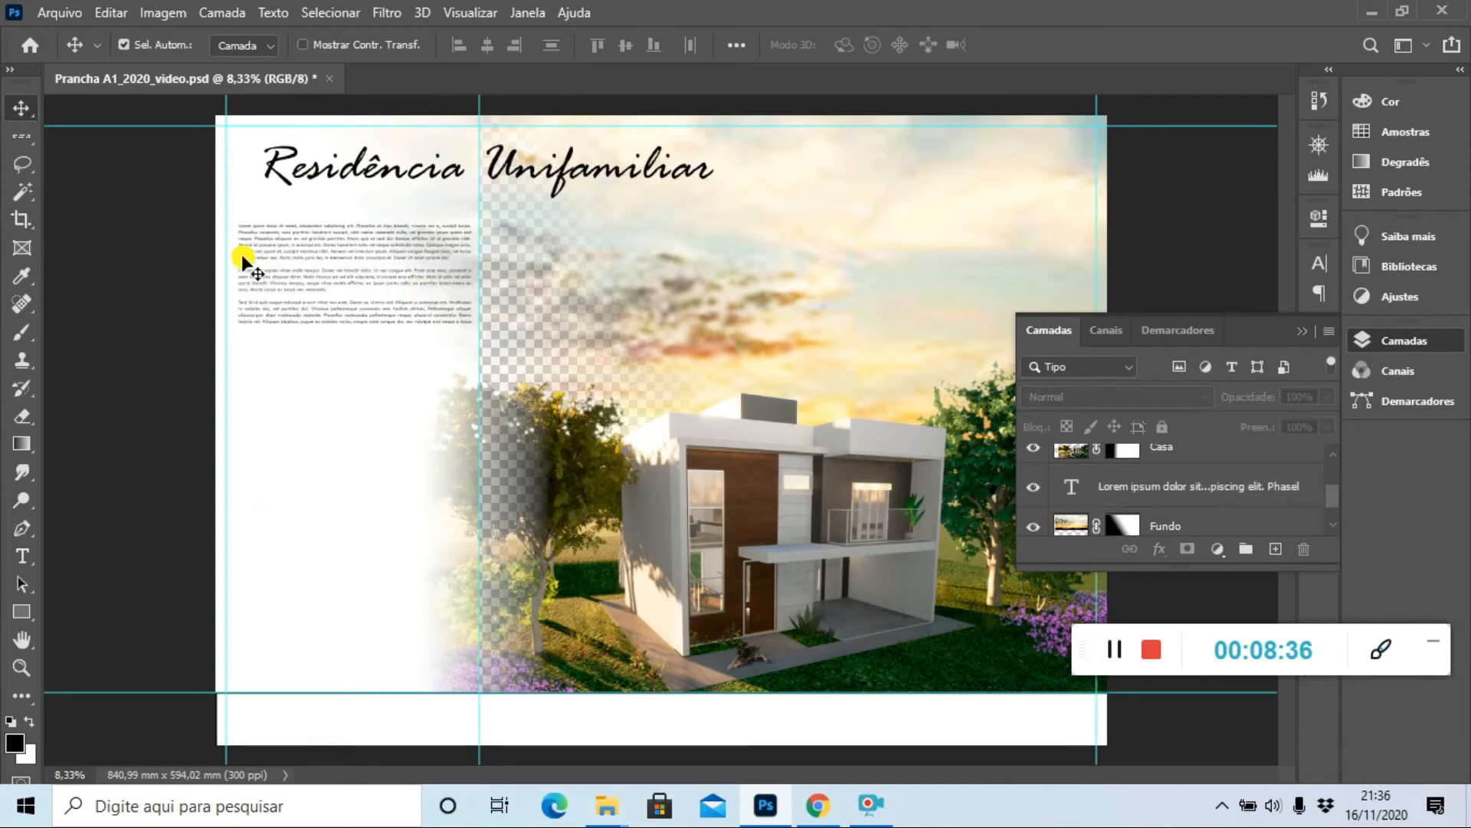
- Examine the Lorem Ipsum paragraphs up close to judge how legible they are on the board
left_click(20, 670)
left_click_drag(210, 217, 308, 294)
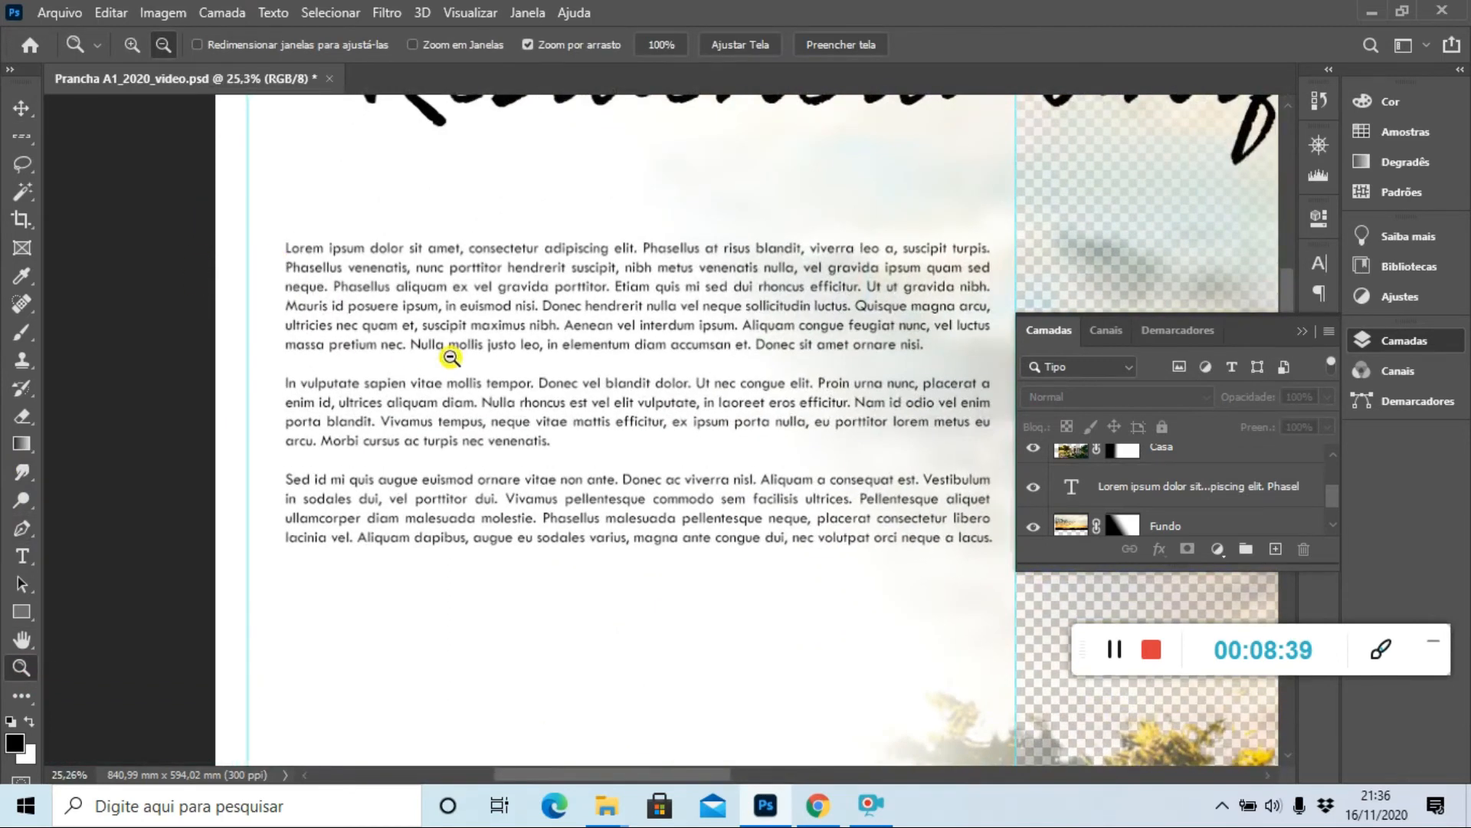
left_click_drag(451, 356, 256, 236)
mouse_move(529, 411)
left_mouse_down()
mouse_move(480, 394)
mouse_move(517, 427)
left_mouse_up()
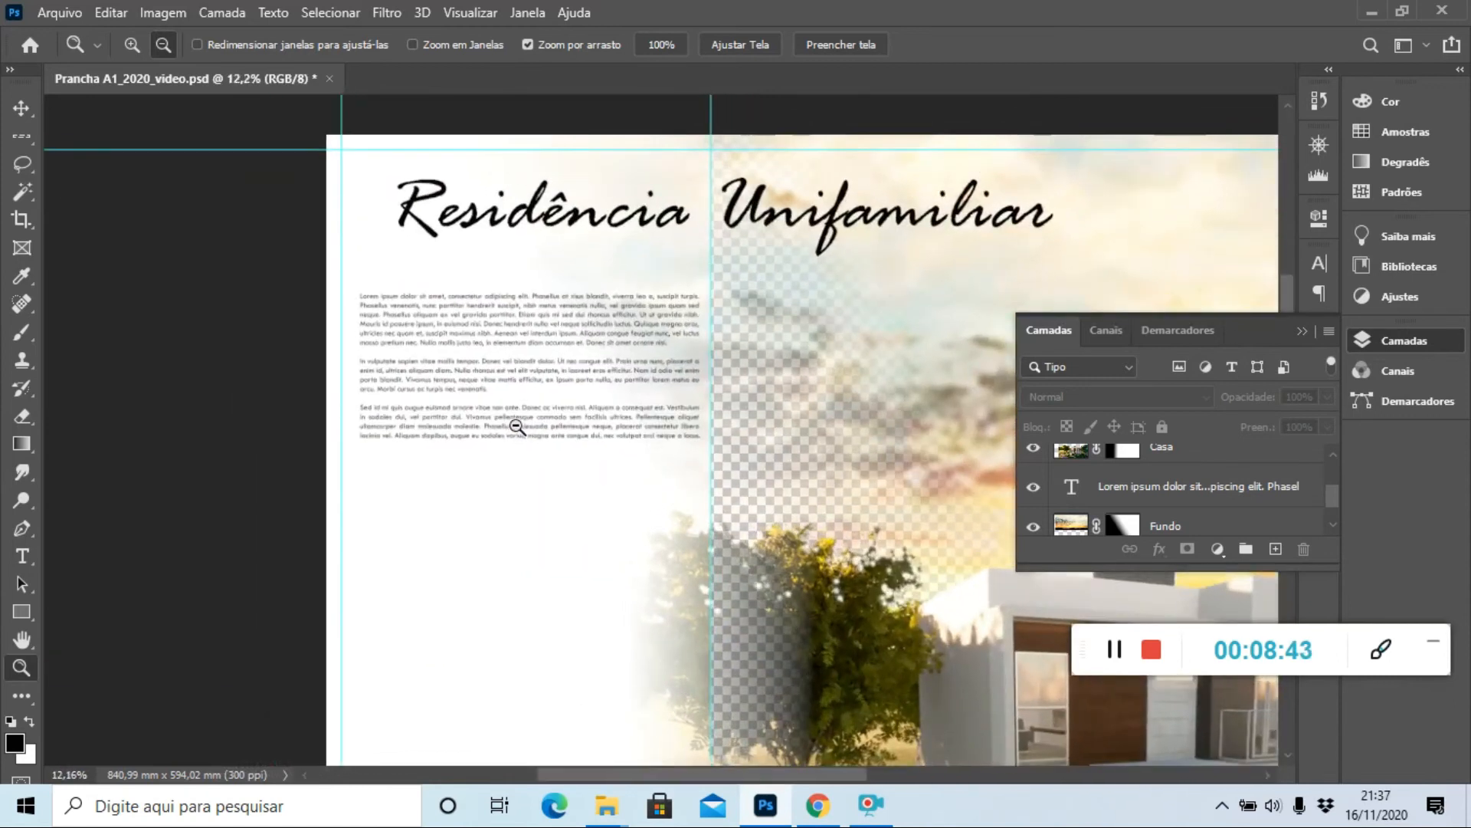
key("v")
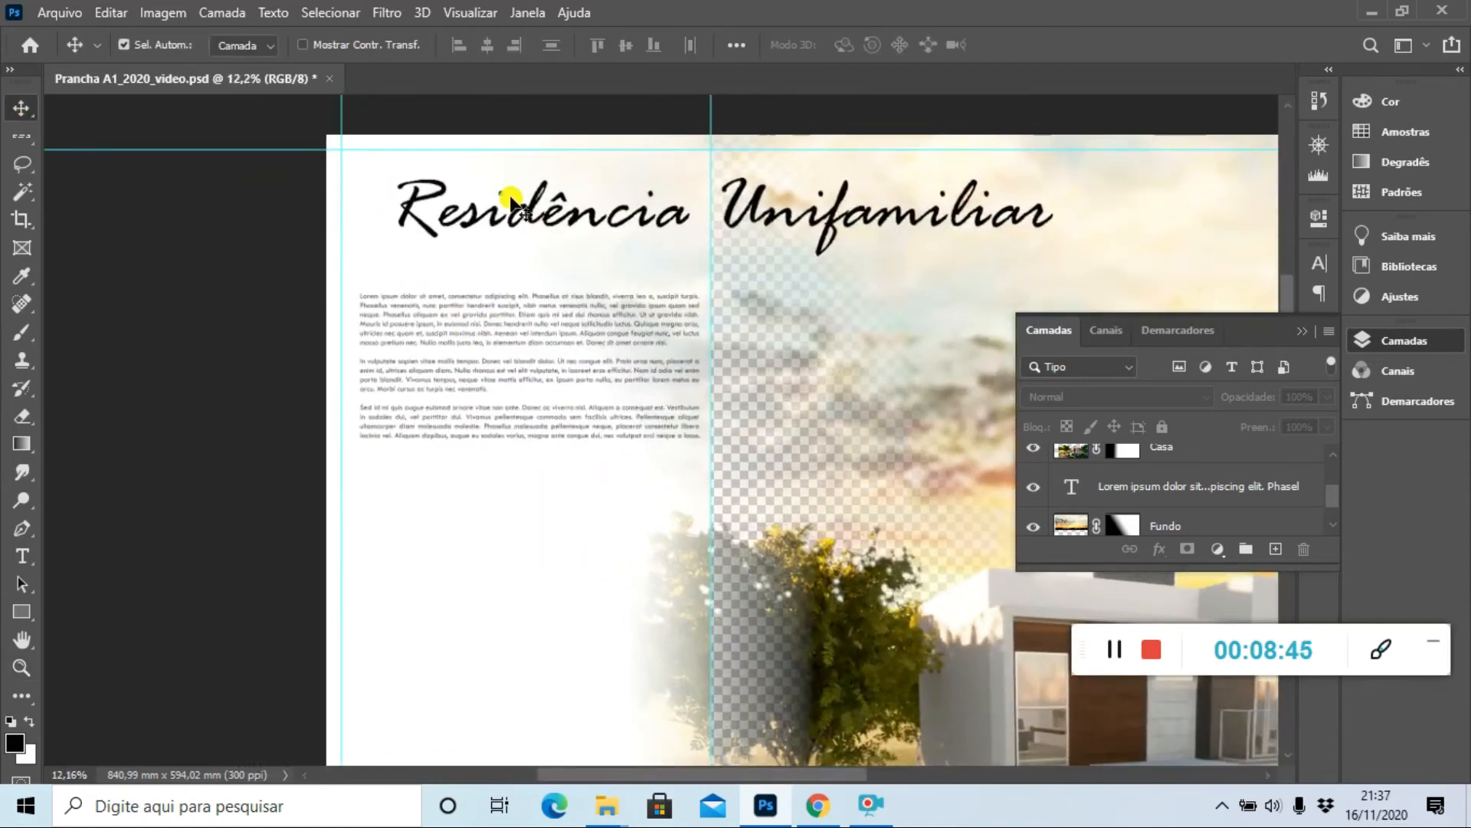
left_click(532, 376)
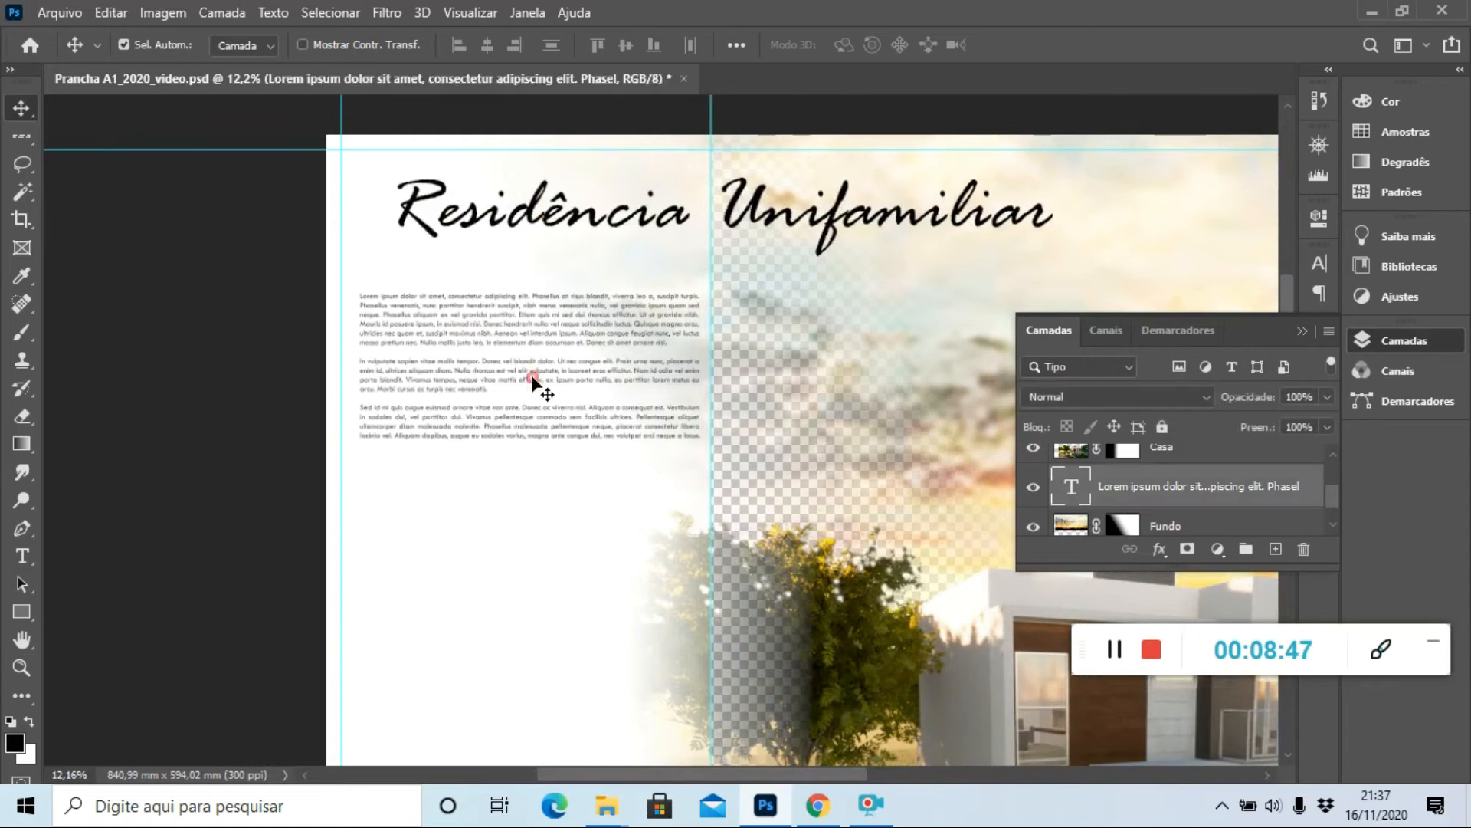
left_click(246, 278)
- Switch to Chrome and copy the quotation and its English translation below the Lorem Ipsum heading
left_click(818, 804)
left_click(590, 418)
scroll(607, 391, "up", 3)
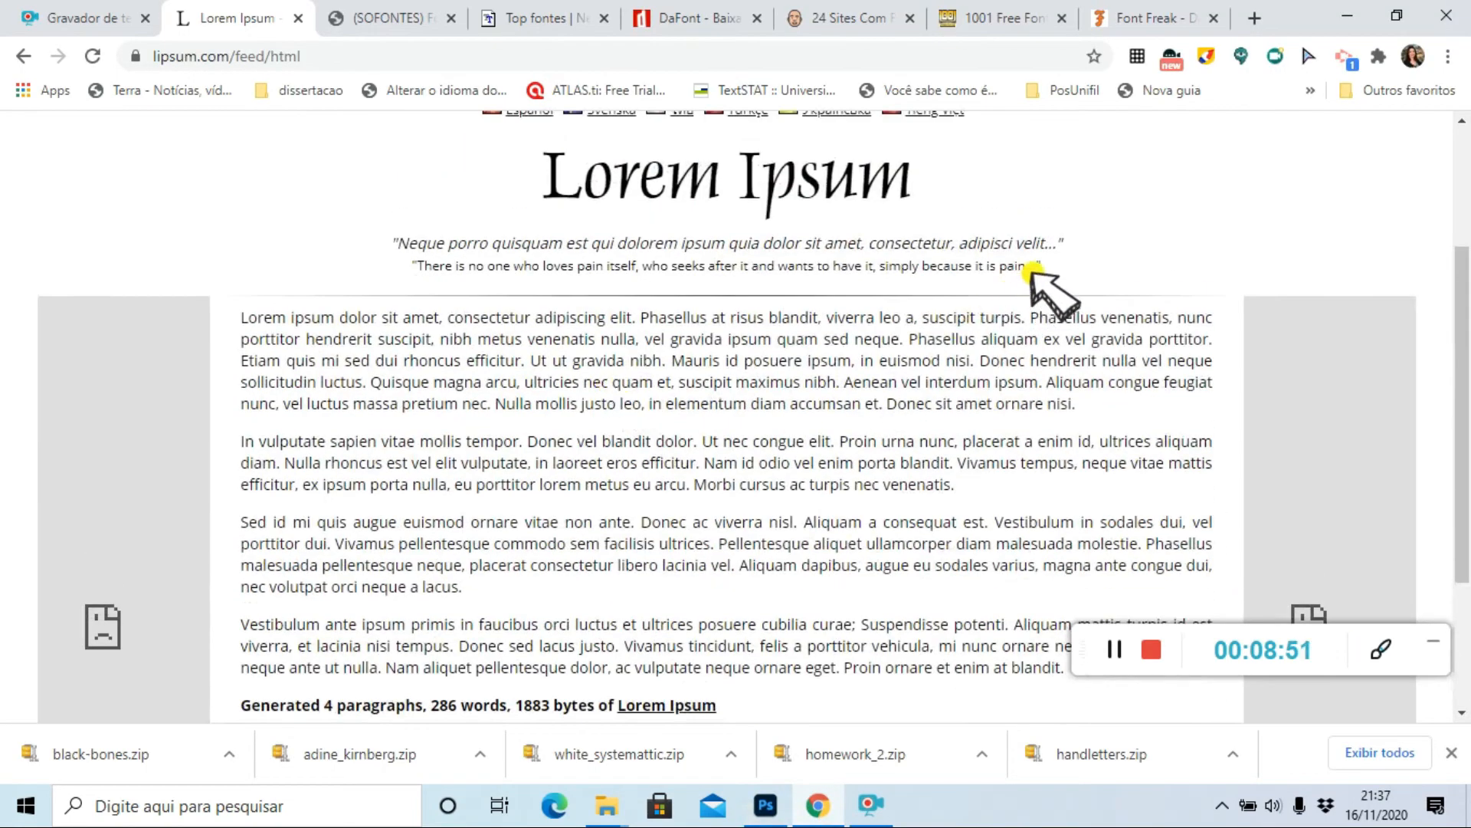
left_click_drag(1039, 273, 421, 259)
- Switch to Photoshop and paste the two copied quotation lines into a new text box below the body paragraphs
left_click(816, 797)
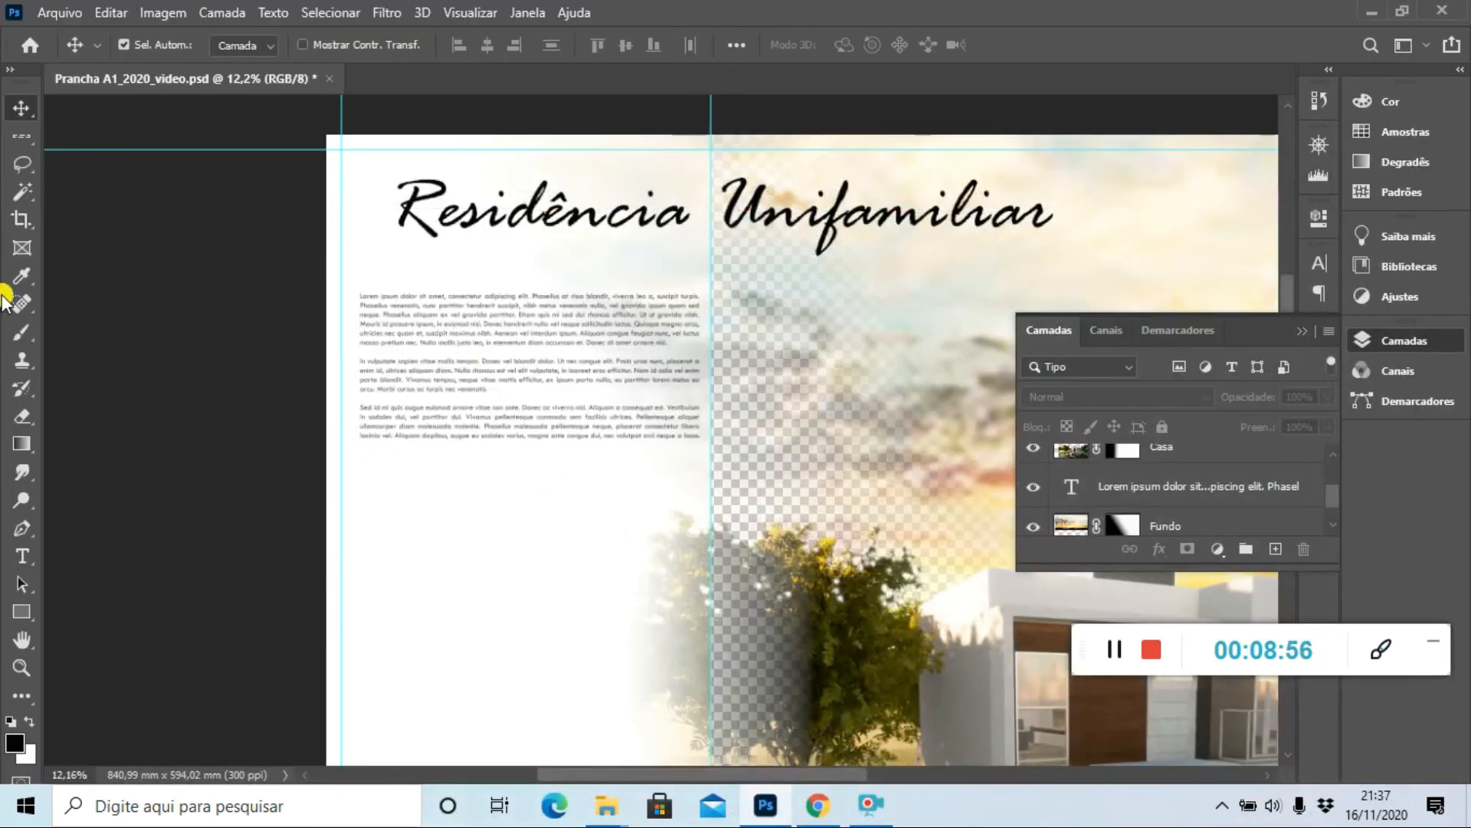
left_click(30, 555)
left_click_drag(377, 469, 630, 536)
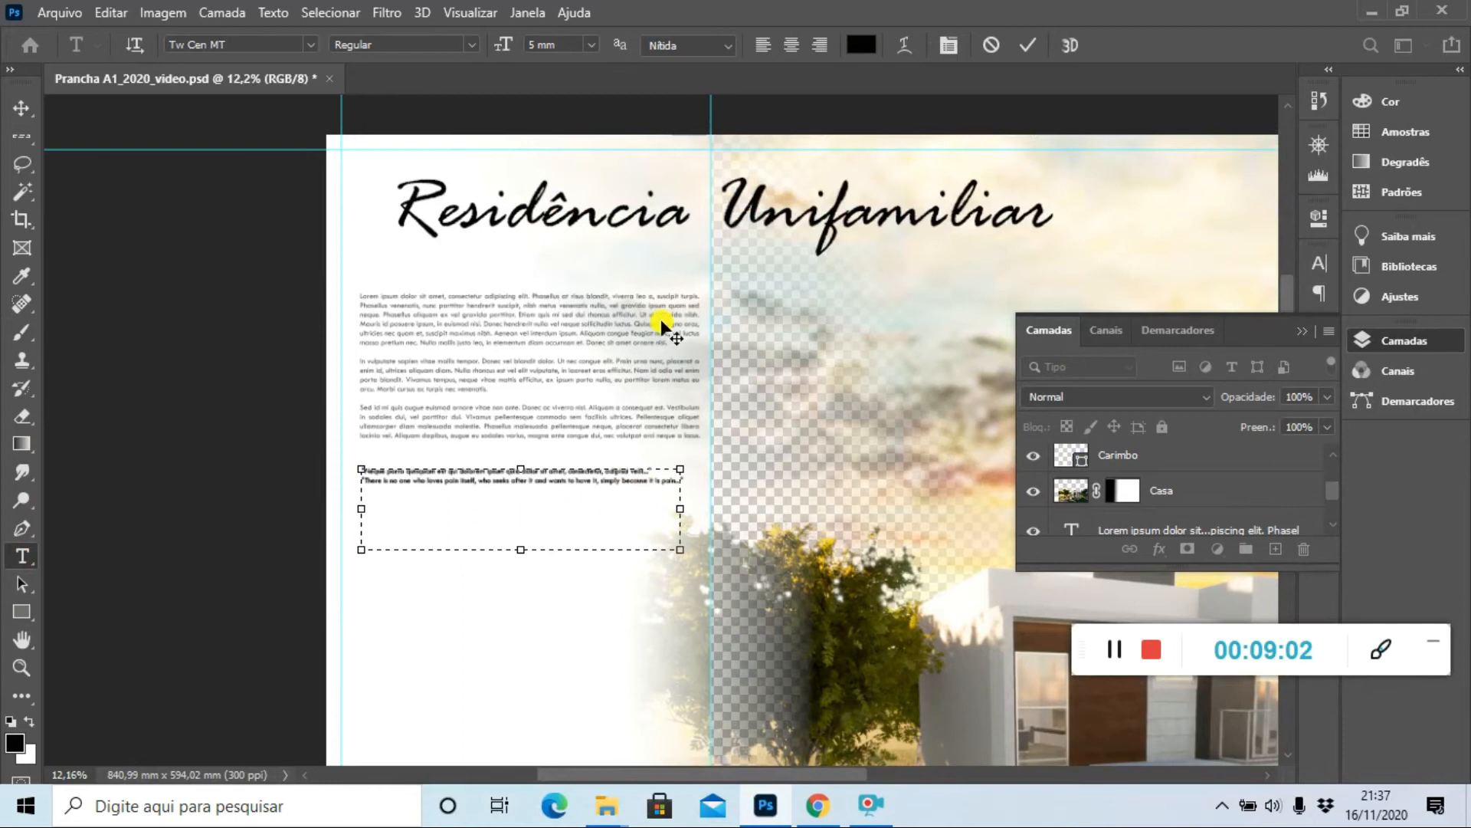
- Select both quotation lines and set their text size to 10 mm
left_click(592, 44)
left_click(564, 238)
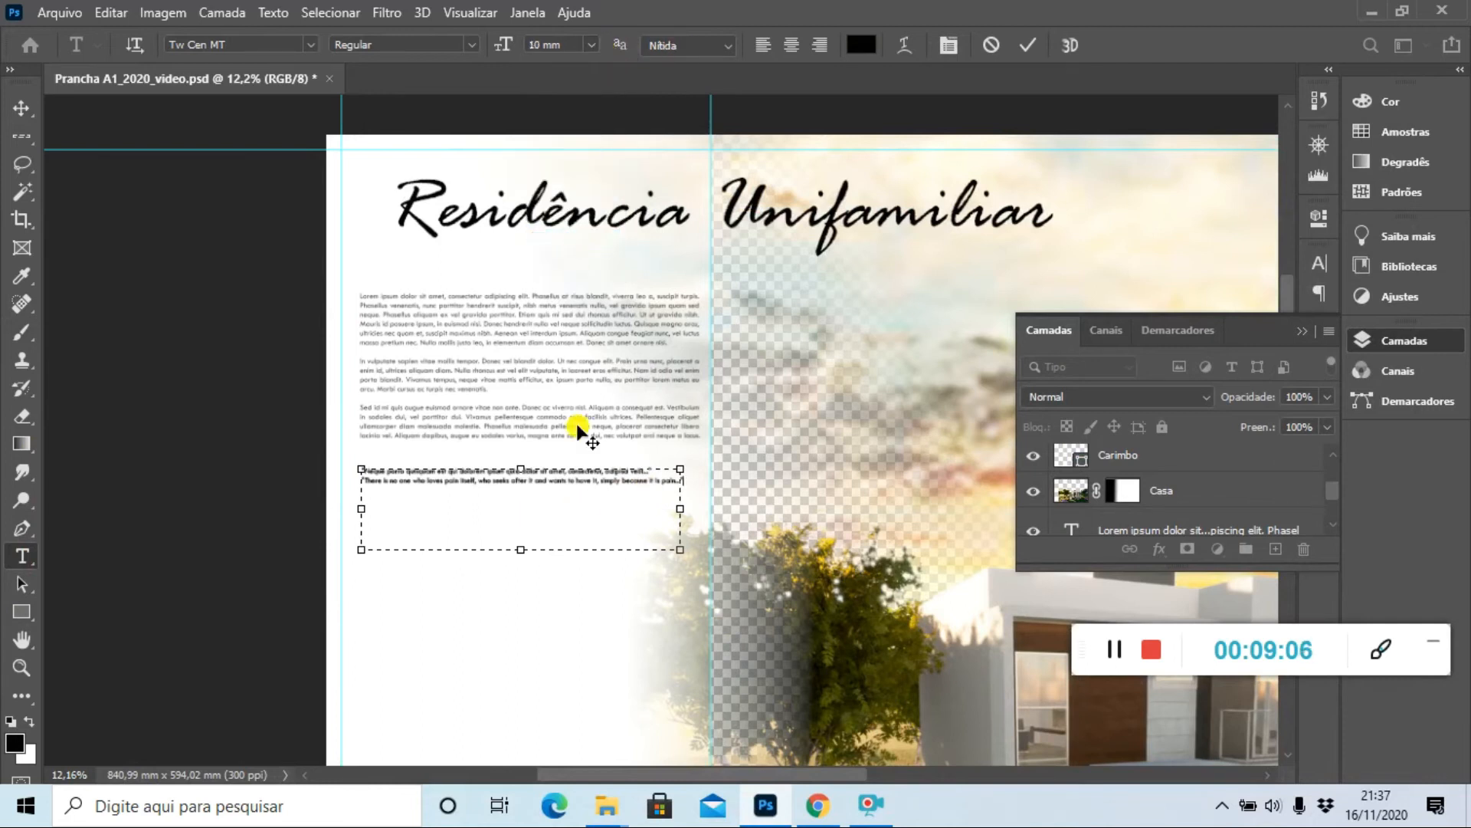
left_click_drag(651, 483, 383, 461)
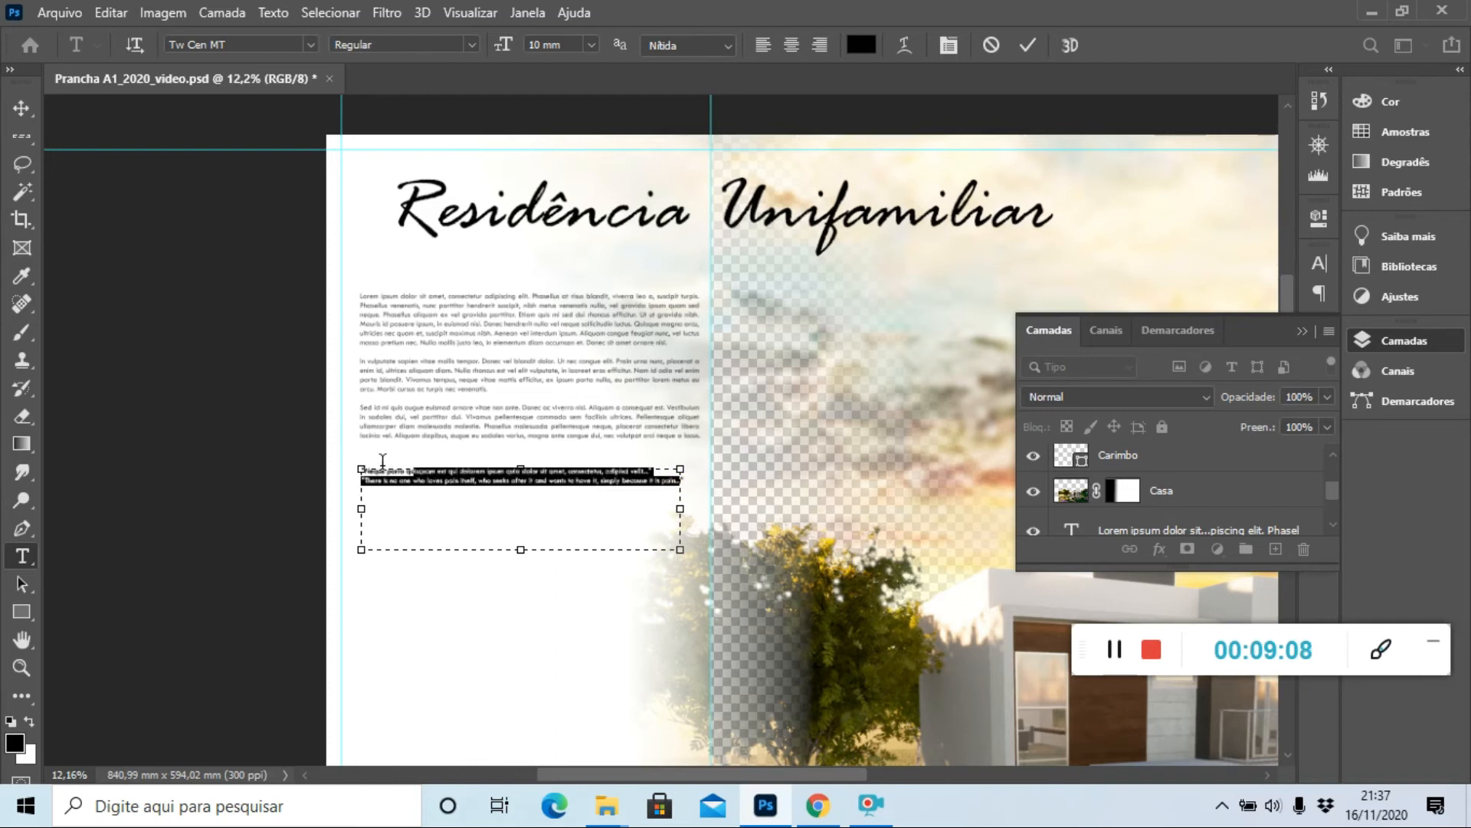
left_click(593, 45)
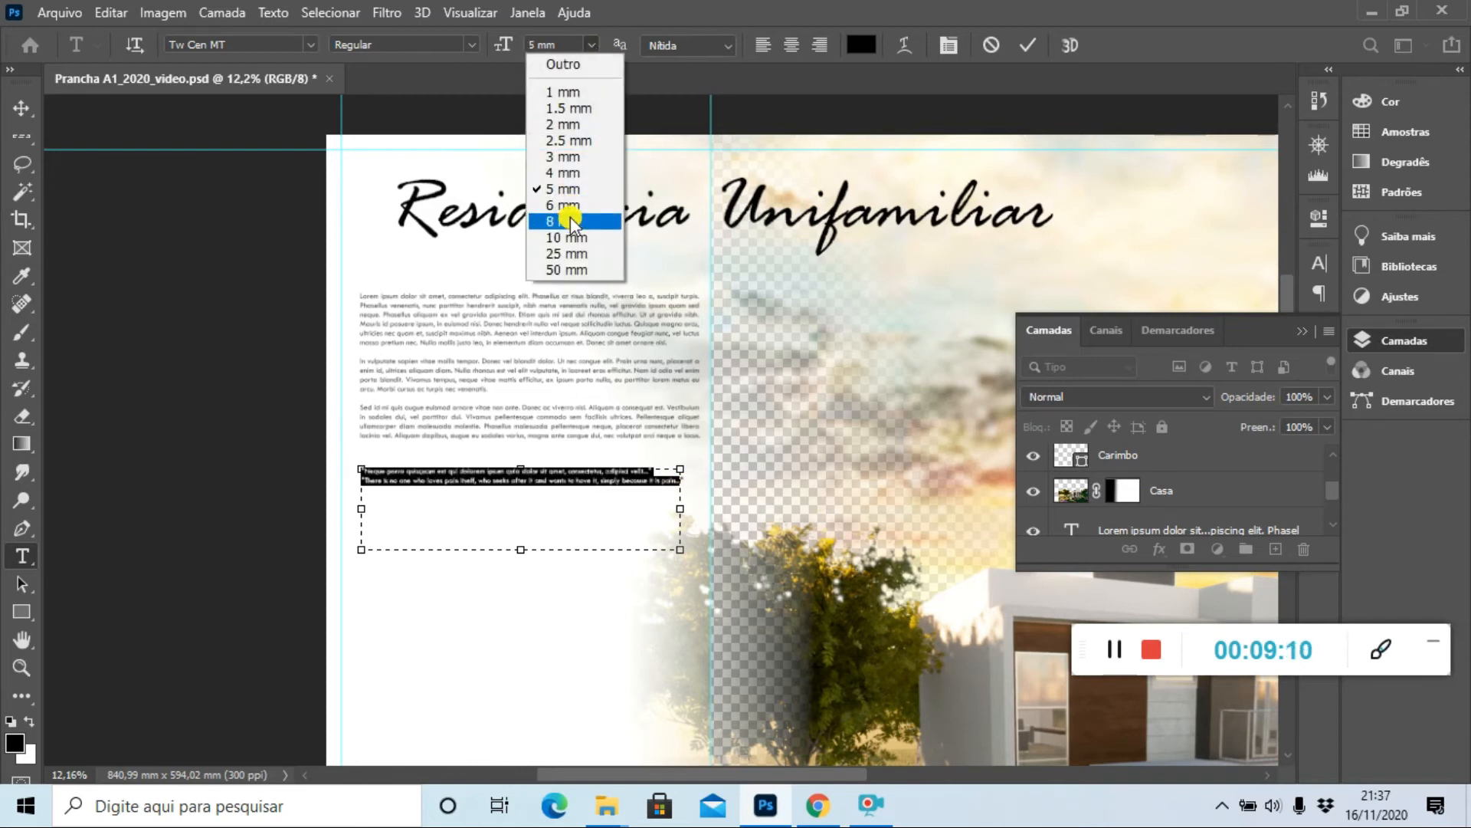
left_click(567, 253)
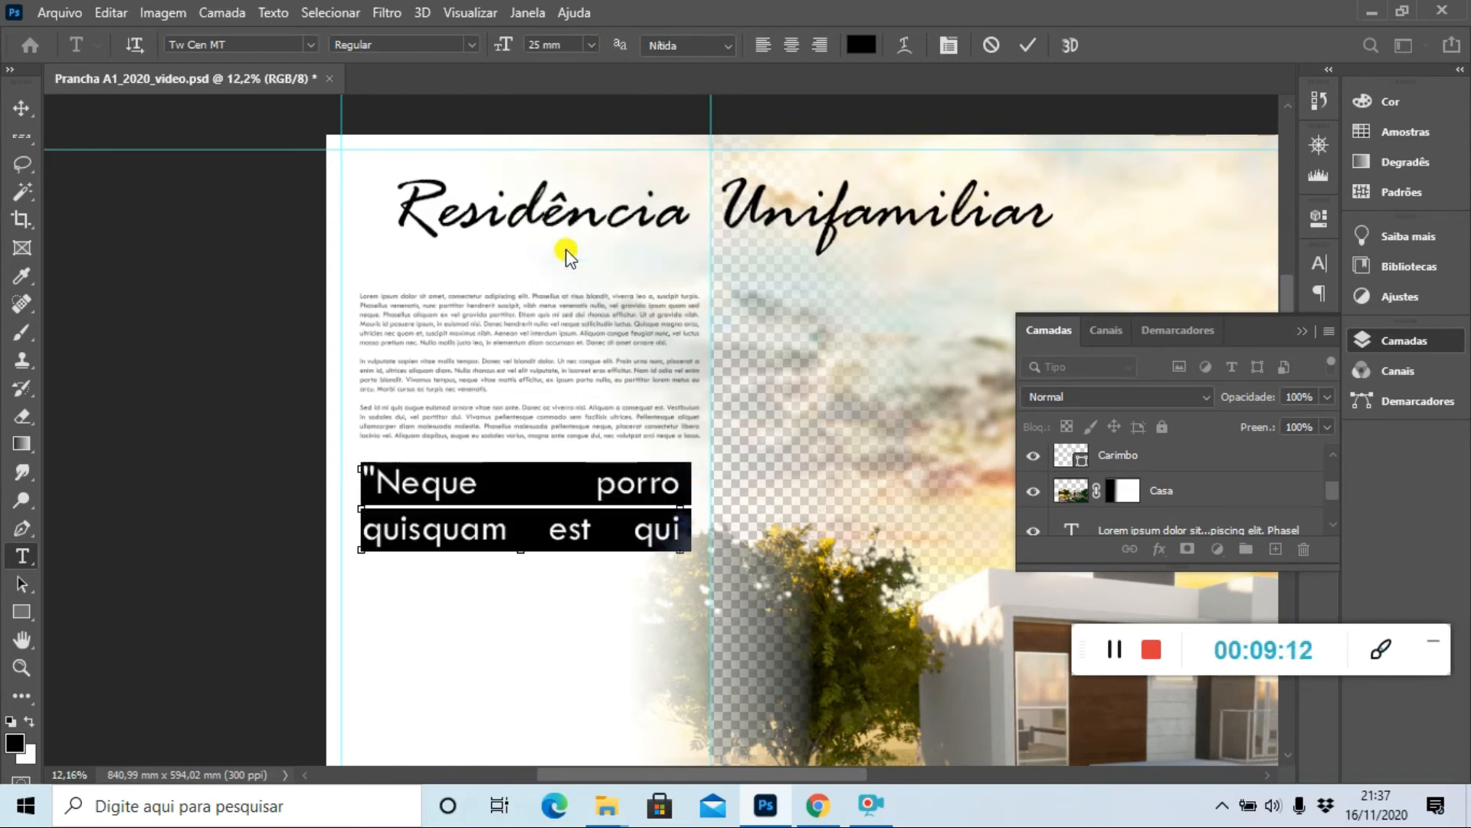
left_click(591, 46)
left_click(577, 215)
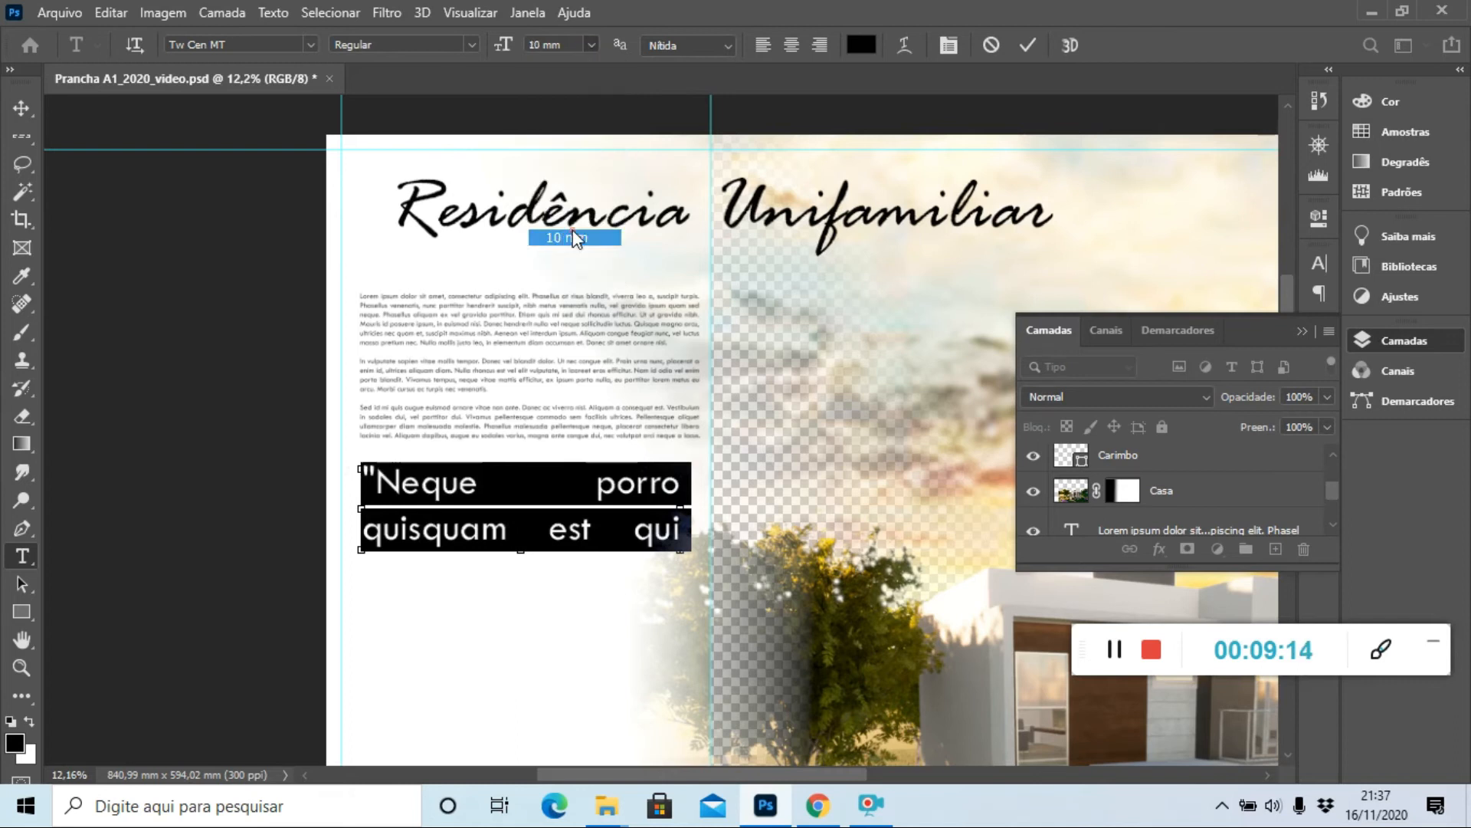
- Centre-align the quotation lines and place their text box directly beneath the Lorem Ipsum body paragraphs
left_click(791, 45)
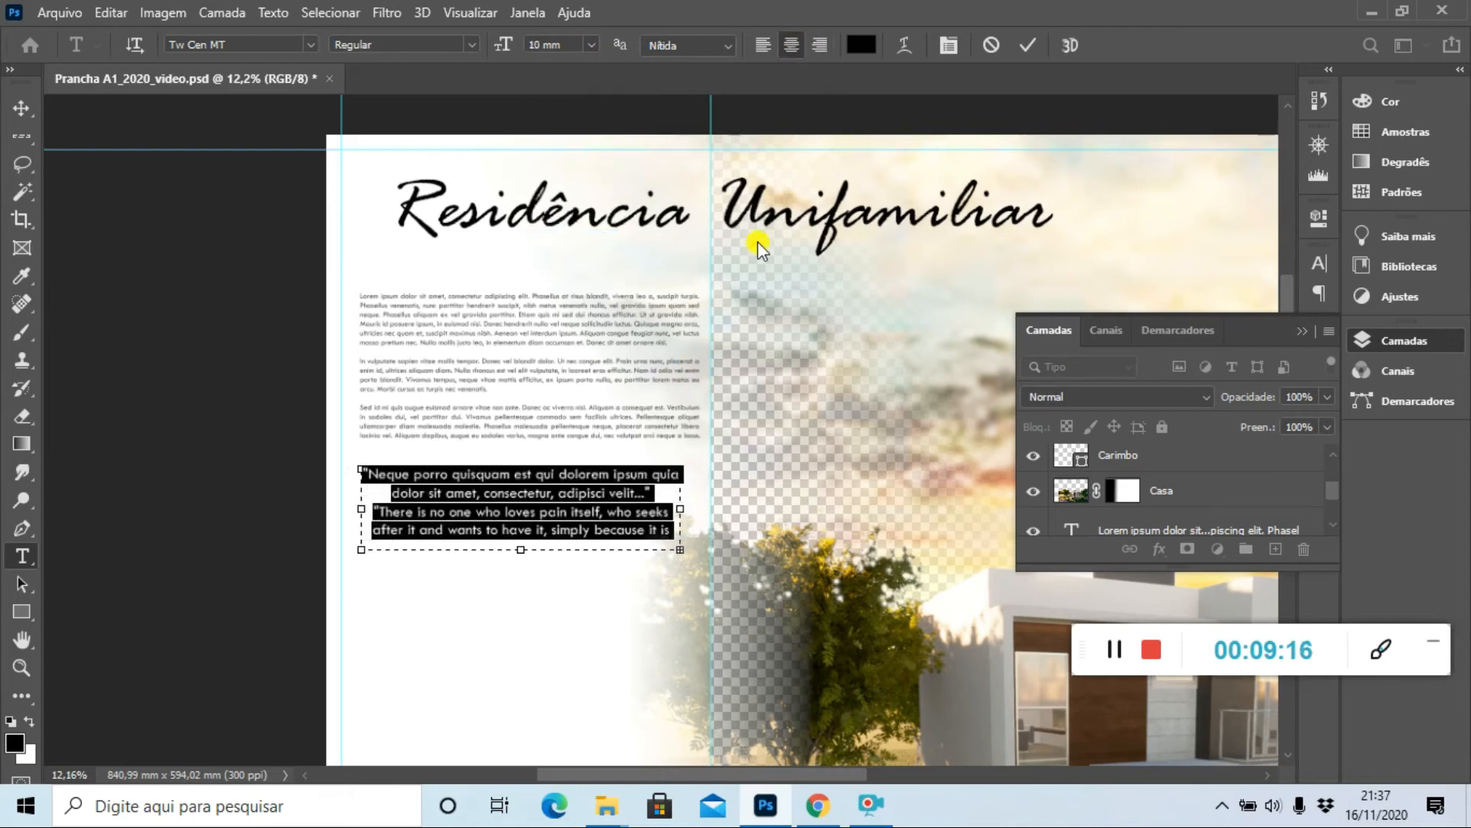
left_click(21, 108)
left_click_drag(521, 515, 540, 689)
scroll(487, 368, "down", 3)
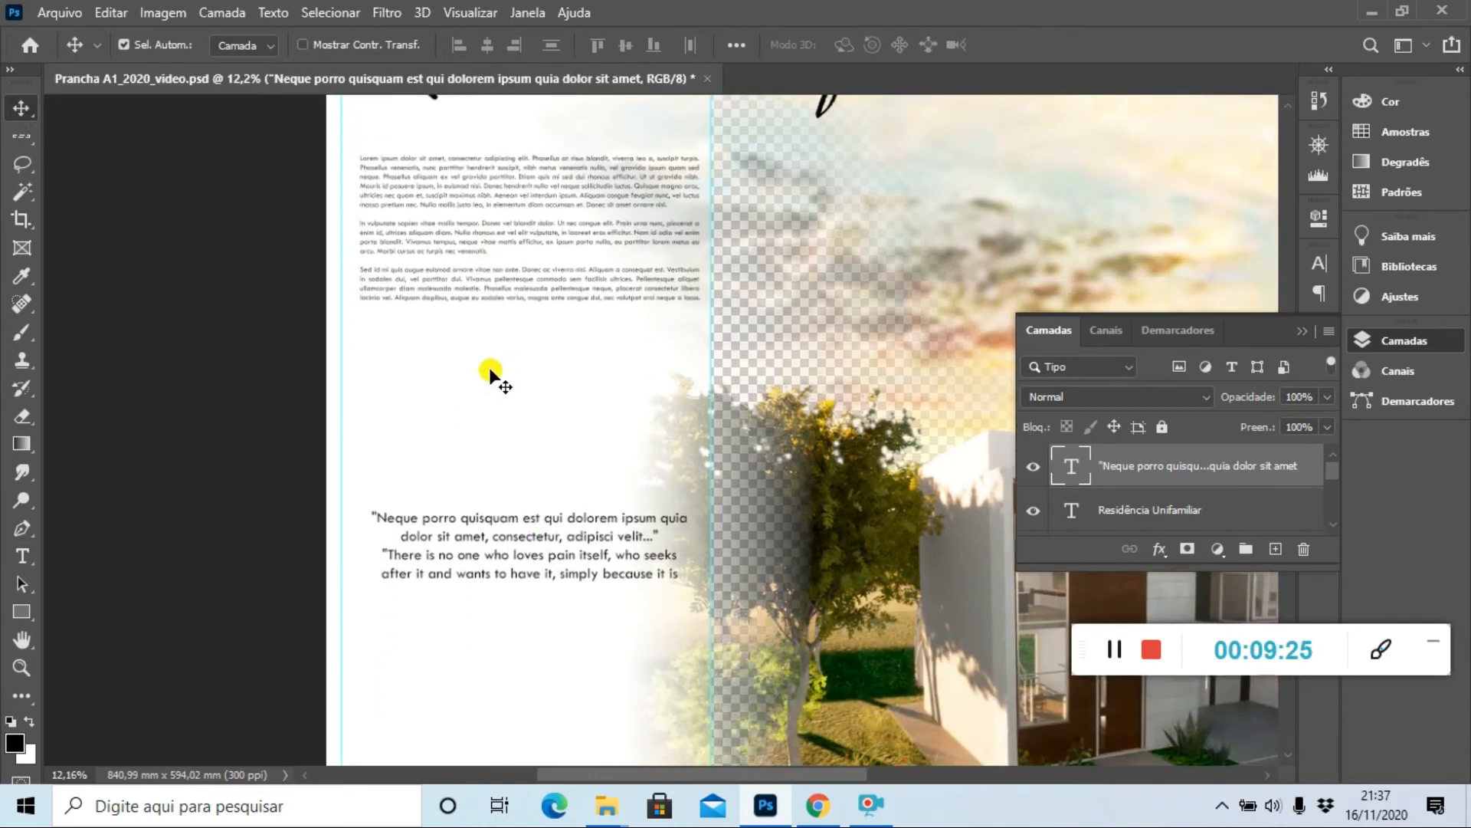
scroll(506, 387, "up", 1)
double_click(561, 594)
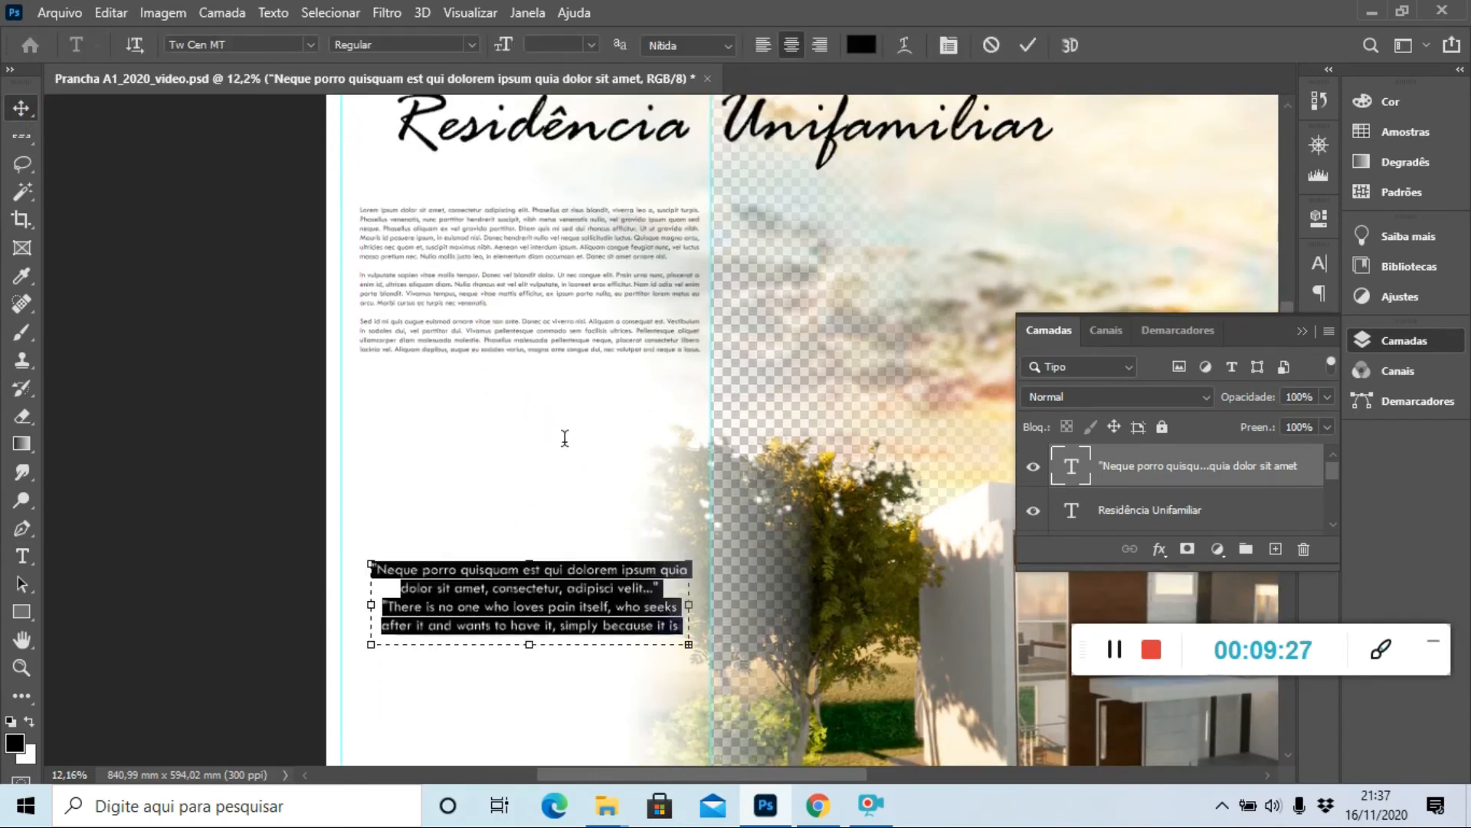
left_click(564, 586)
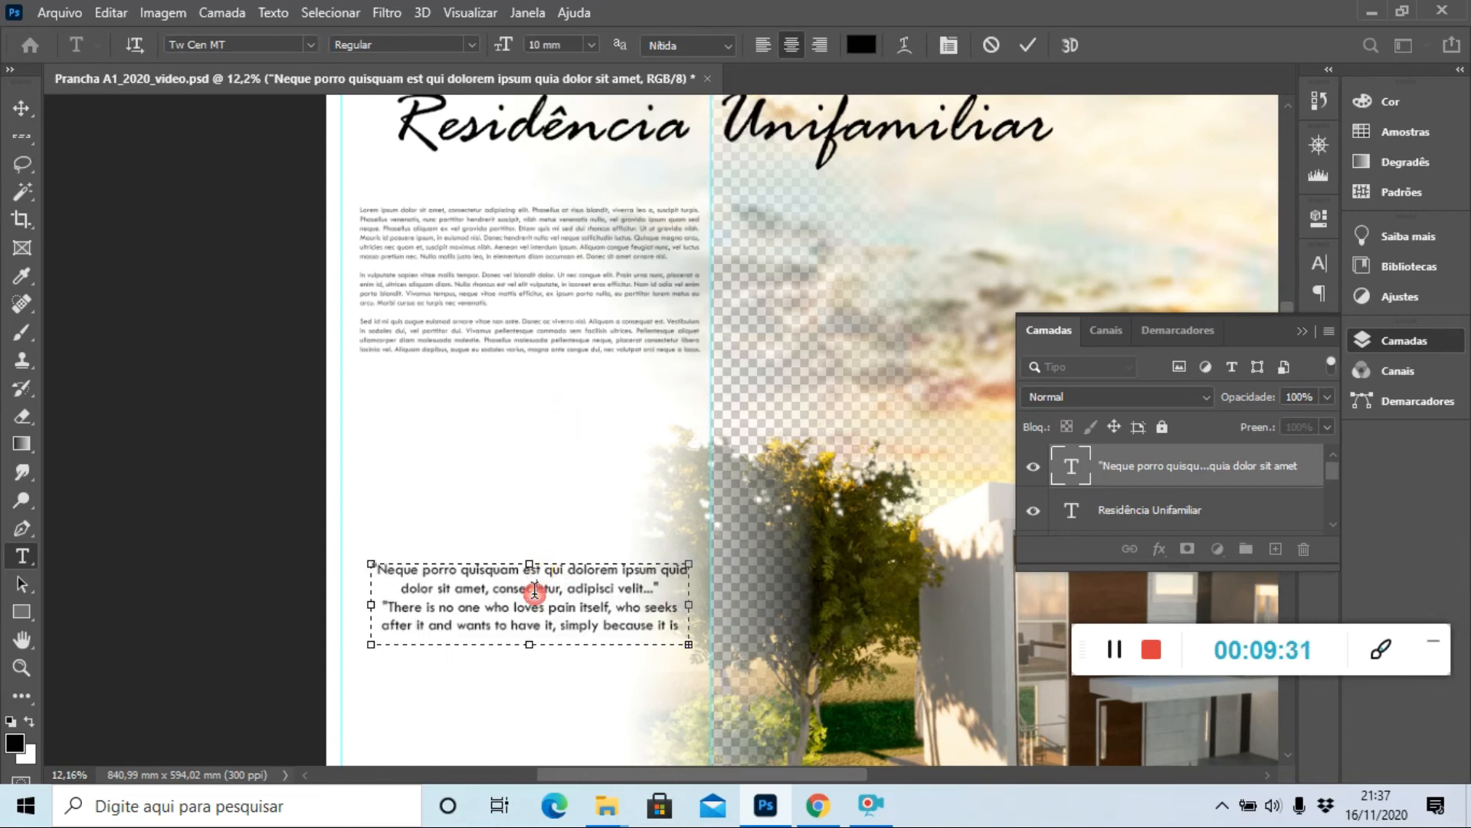
left_click(22, 108)
left_click_drag(513, 582, 535, 429)
- Justify the Lorem Ipsum body paragraphs with the last line left-aligned and give them a 5 mm first-line indent
left_click(494, 311)
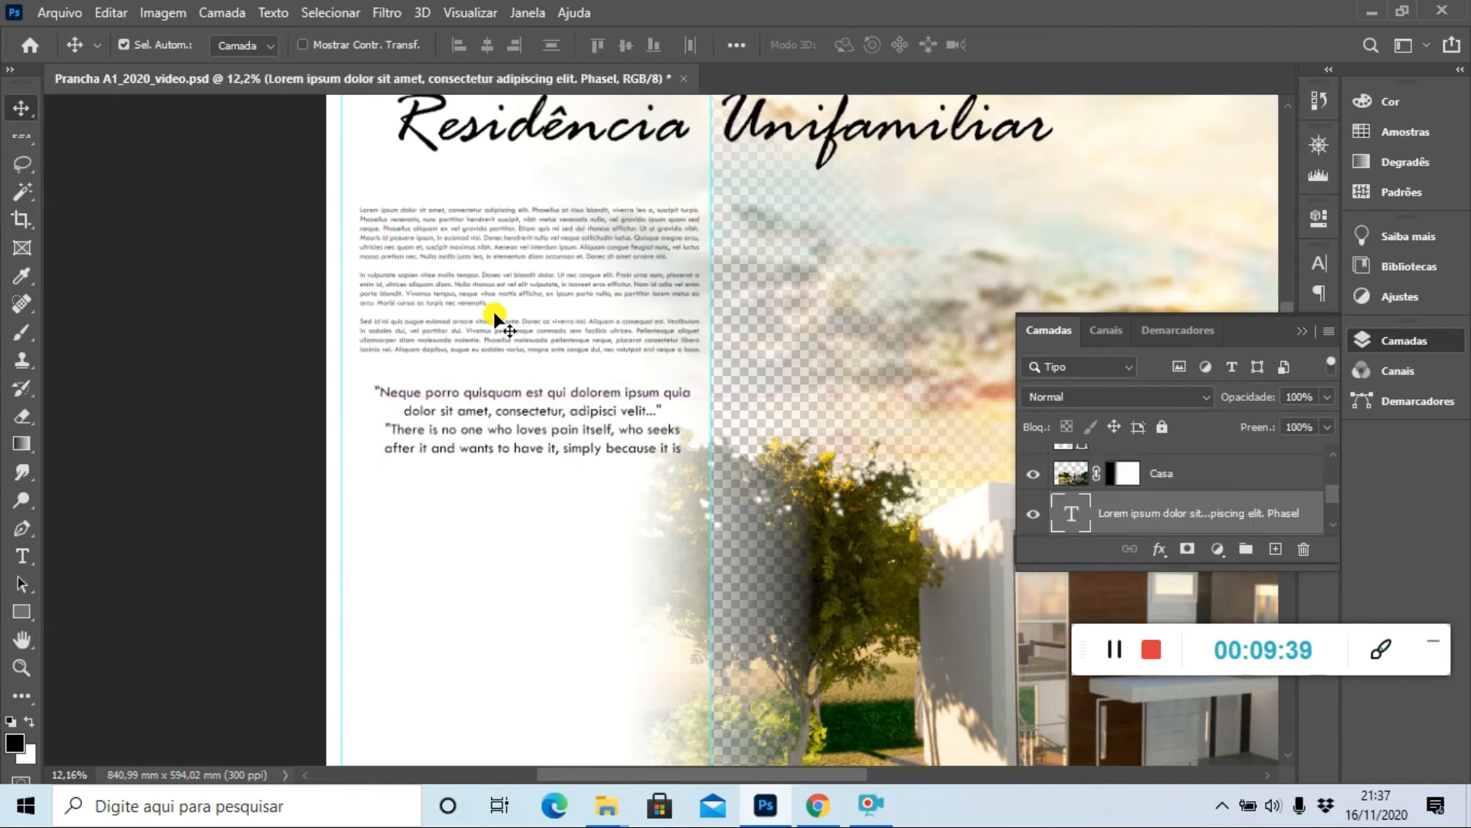
double_click(494, 311)
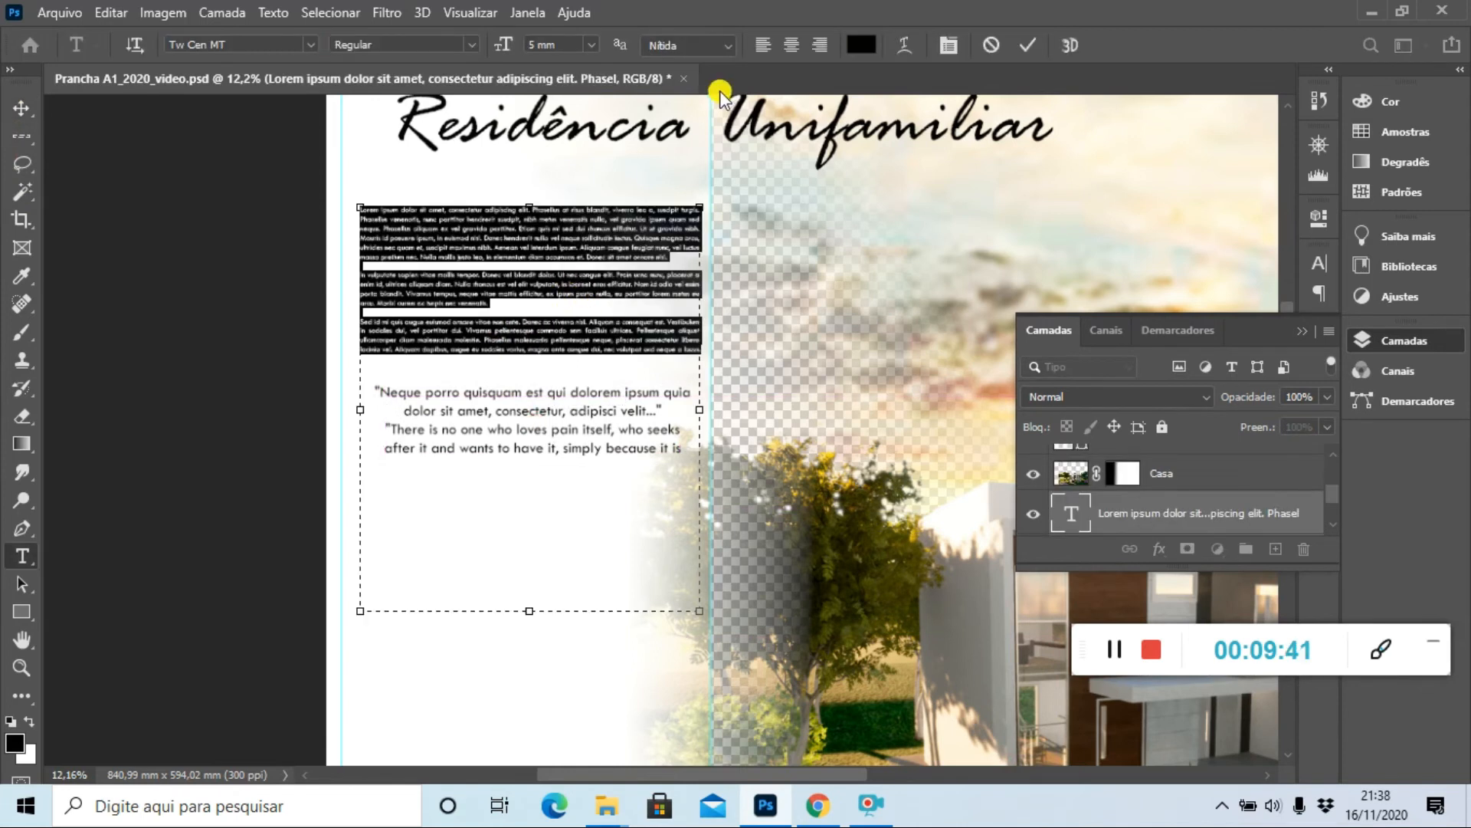
left_click(950, 44)
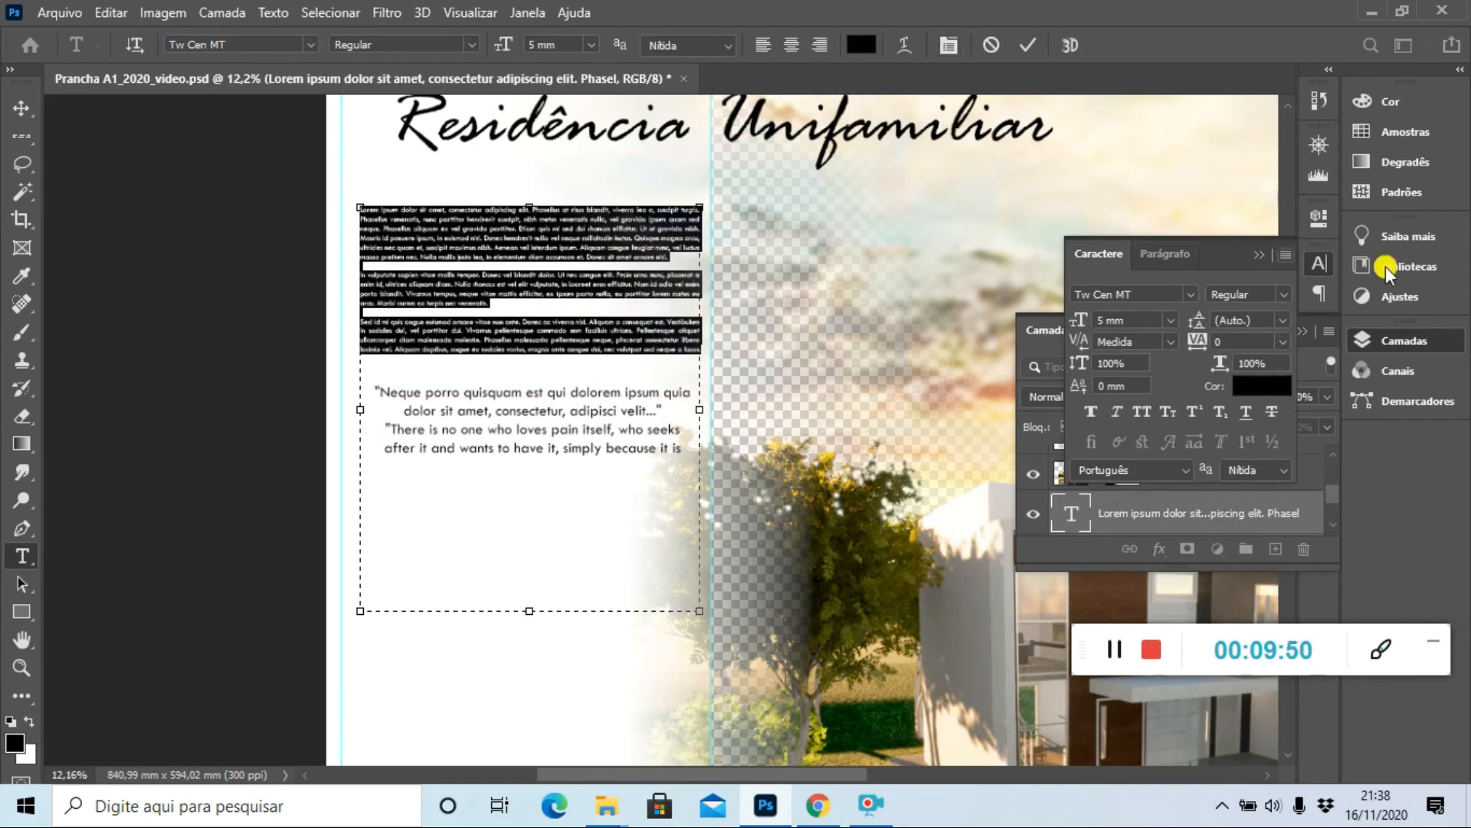
left_click(1168, 258)
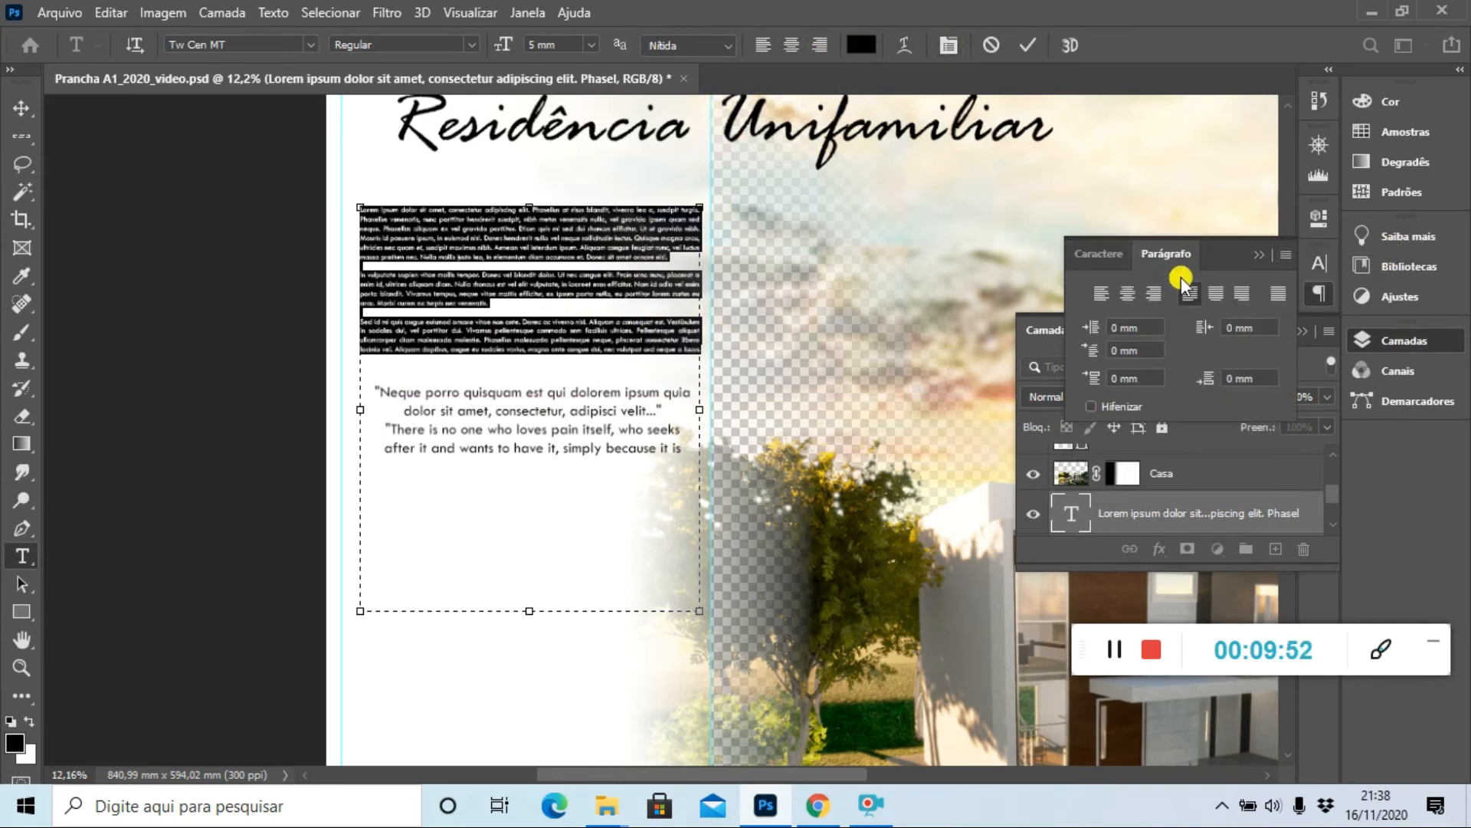
left_click(1189, 296)
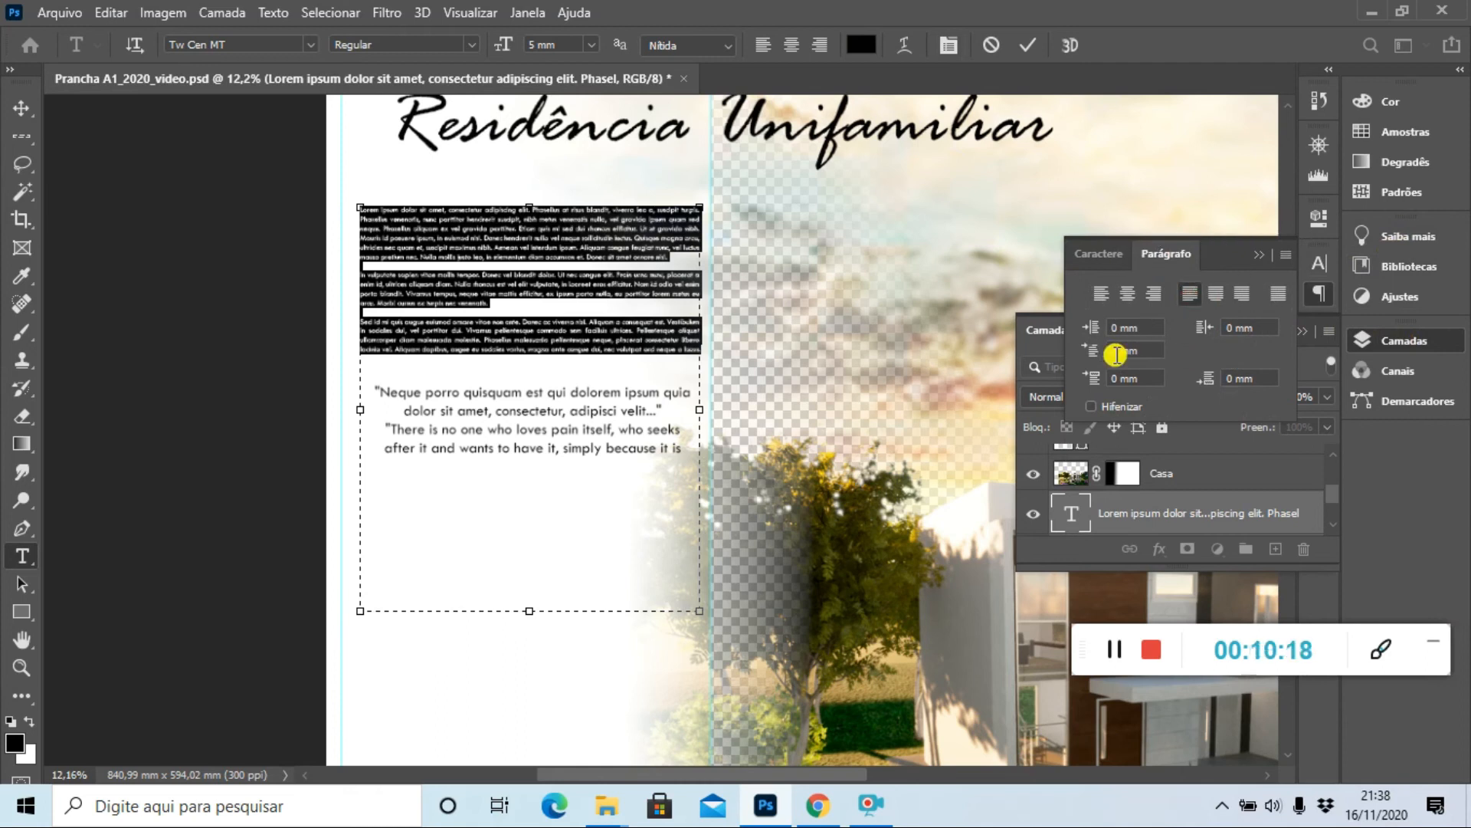
left_click(1117, 354)
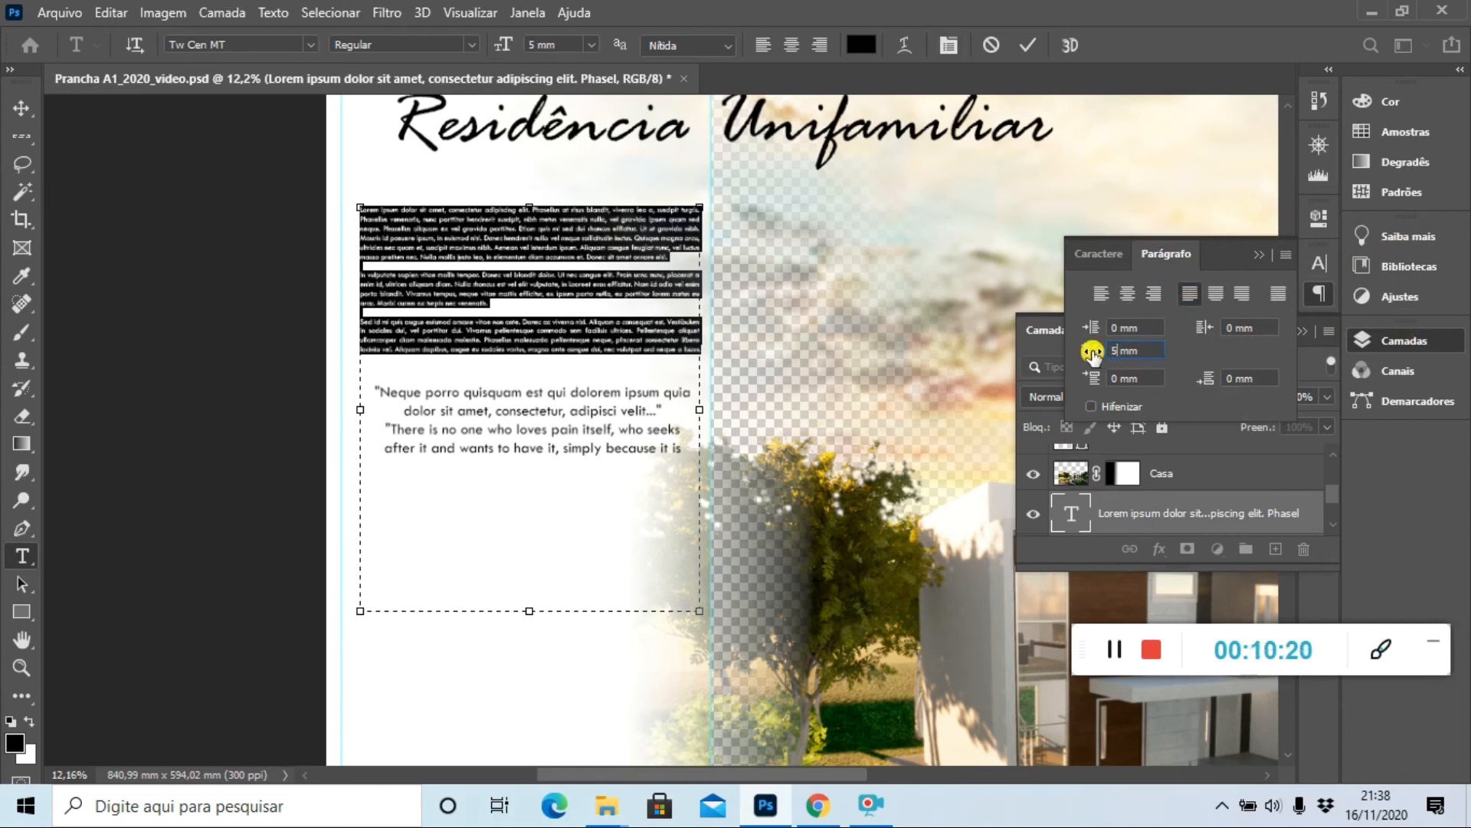
type("5")
key("Return")
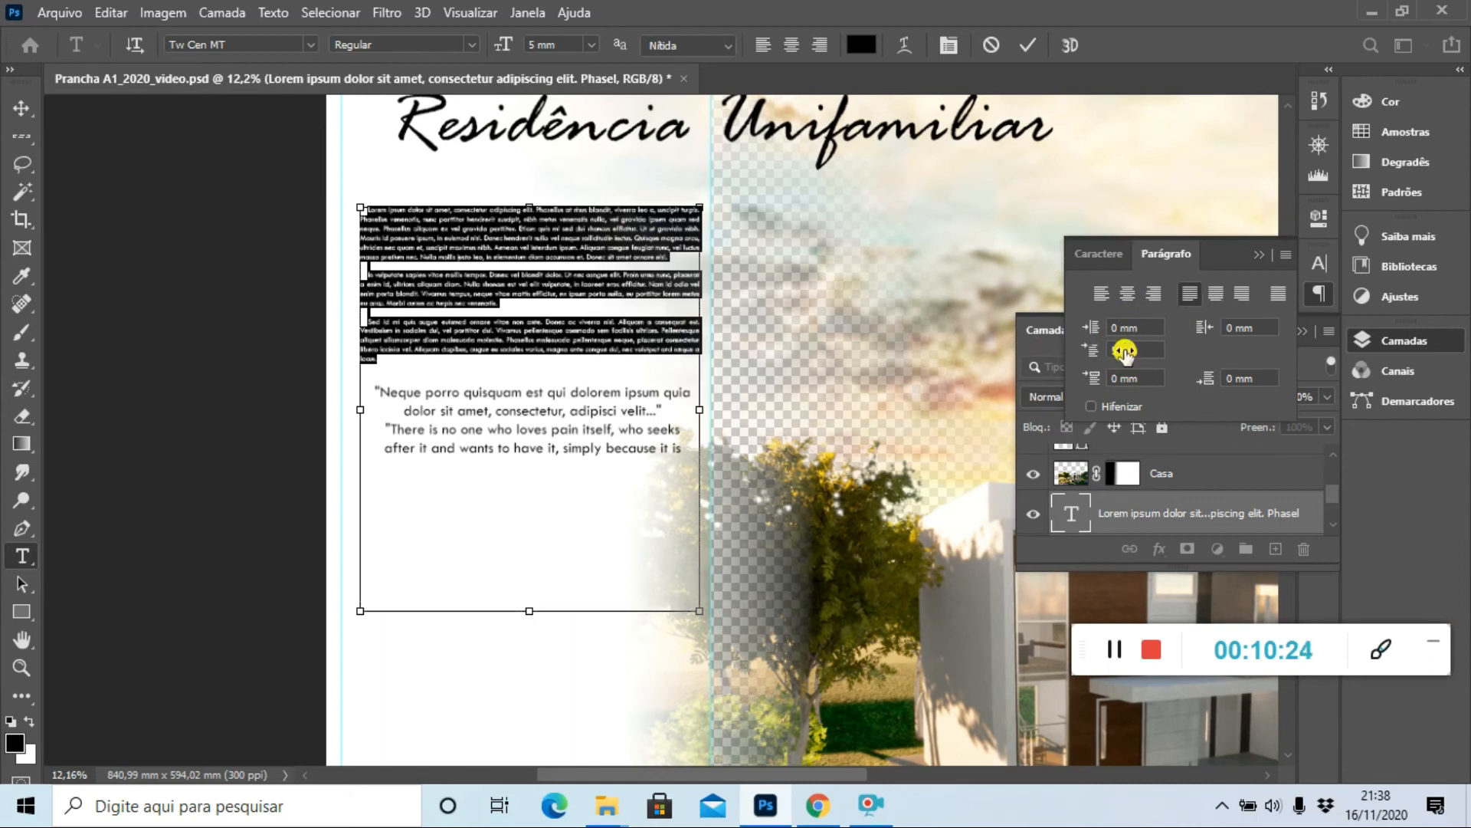
left_click(24, 109)
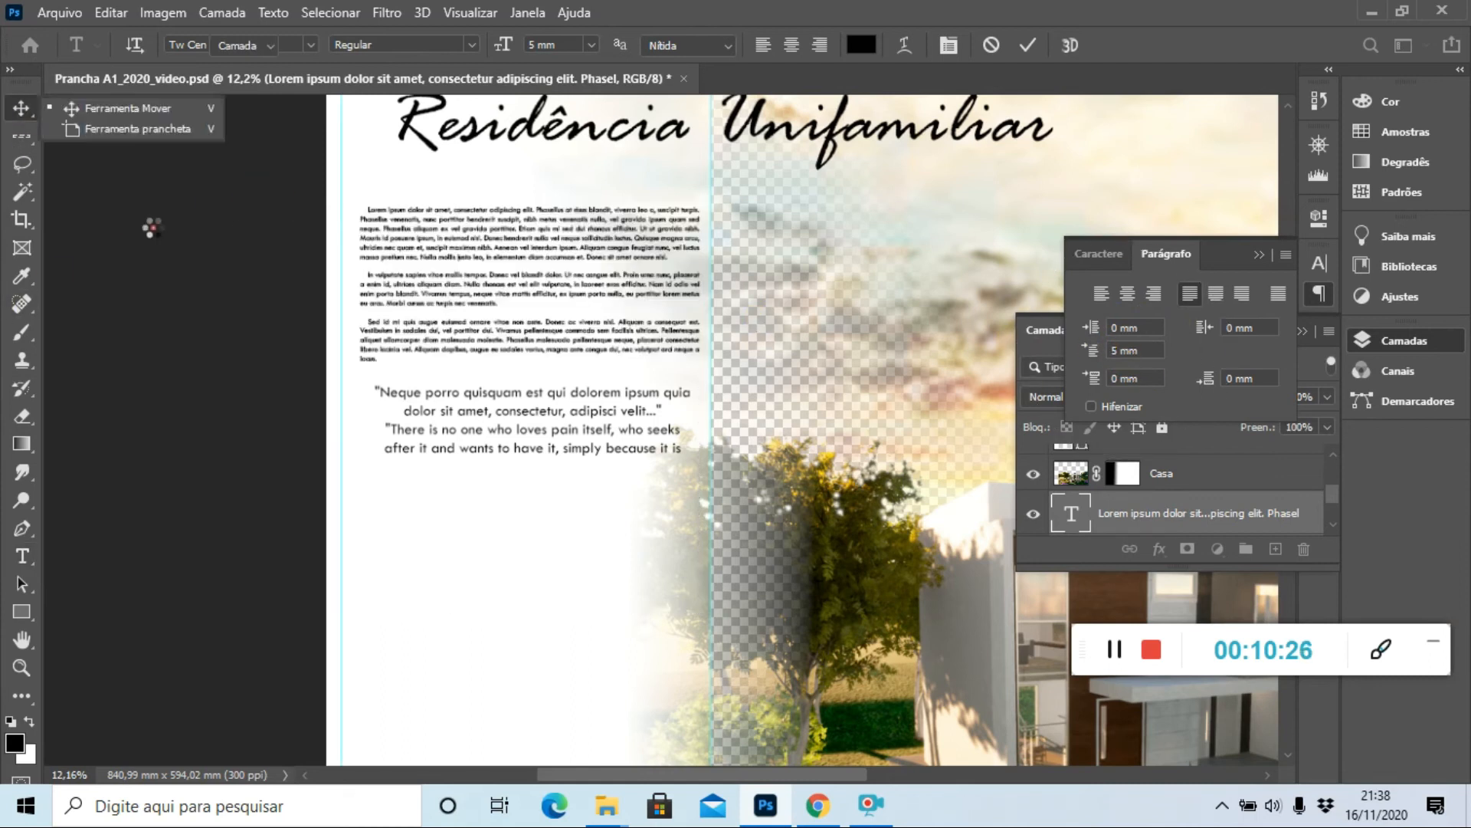
left_click(291, 371)
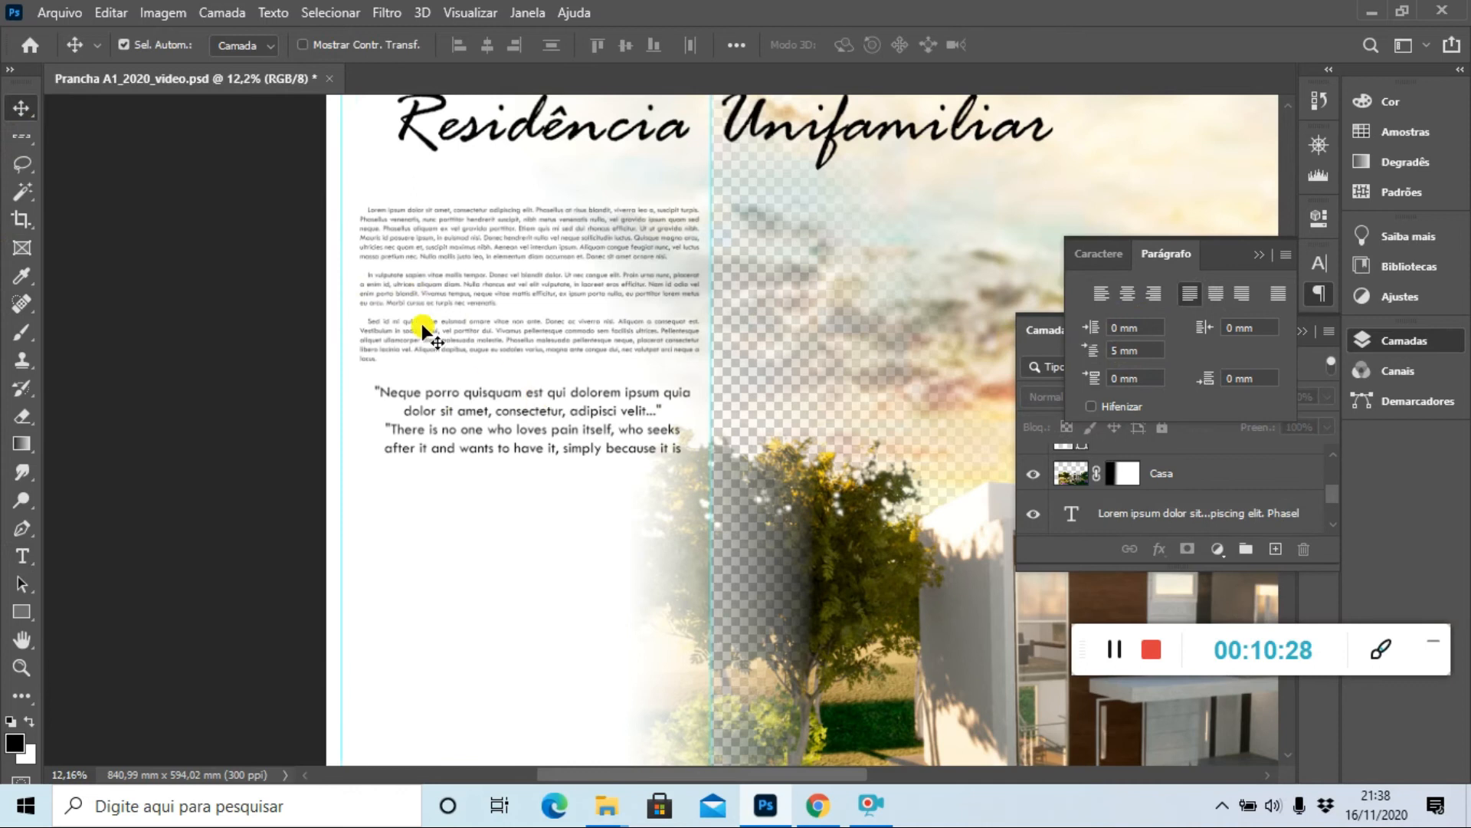
left_click(531, 296)
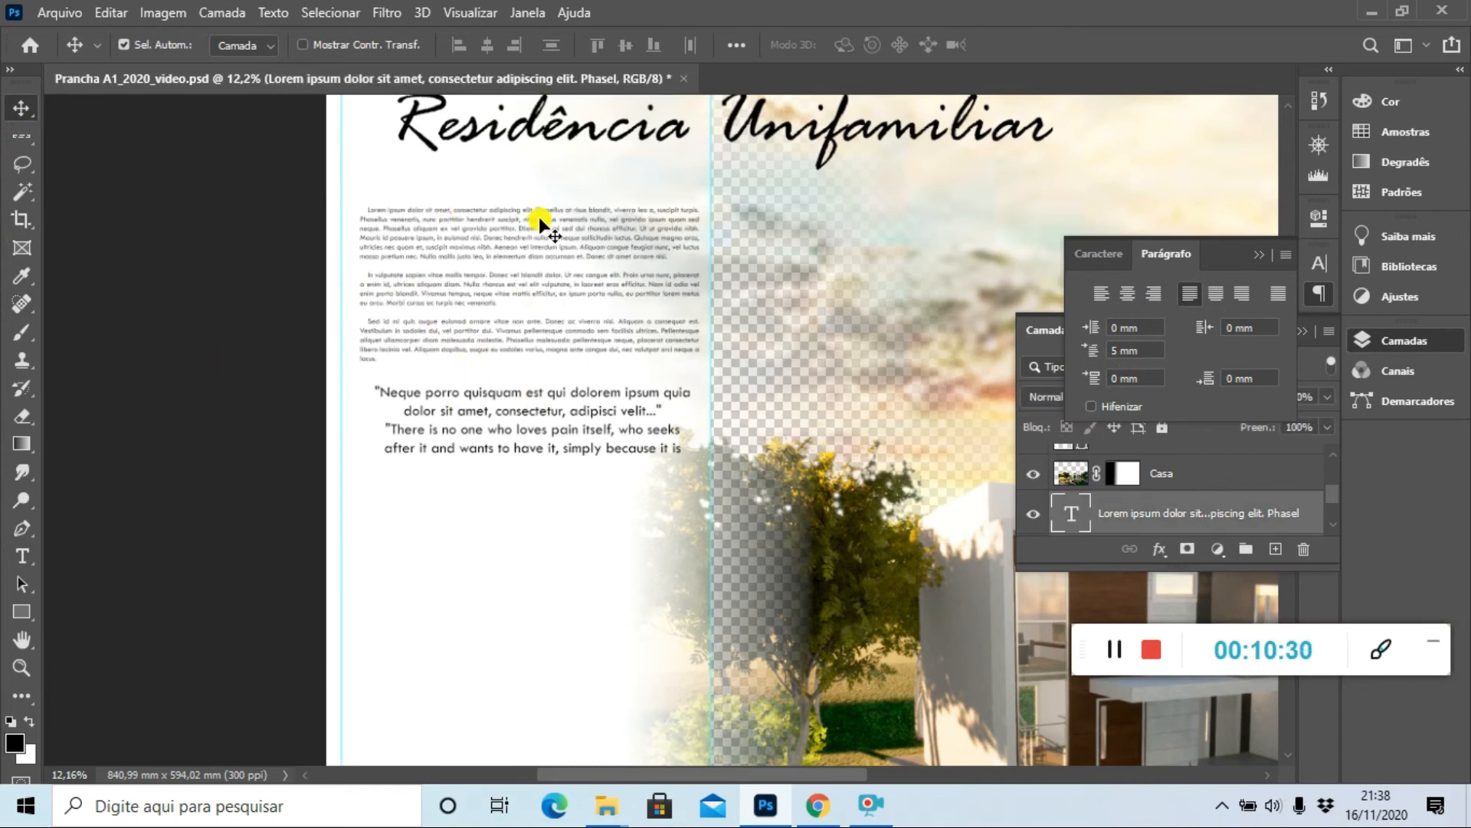
left_click(496, 590)
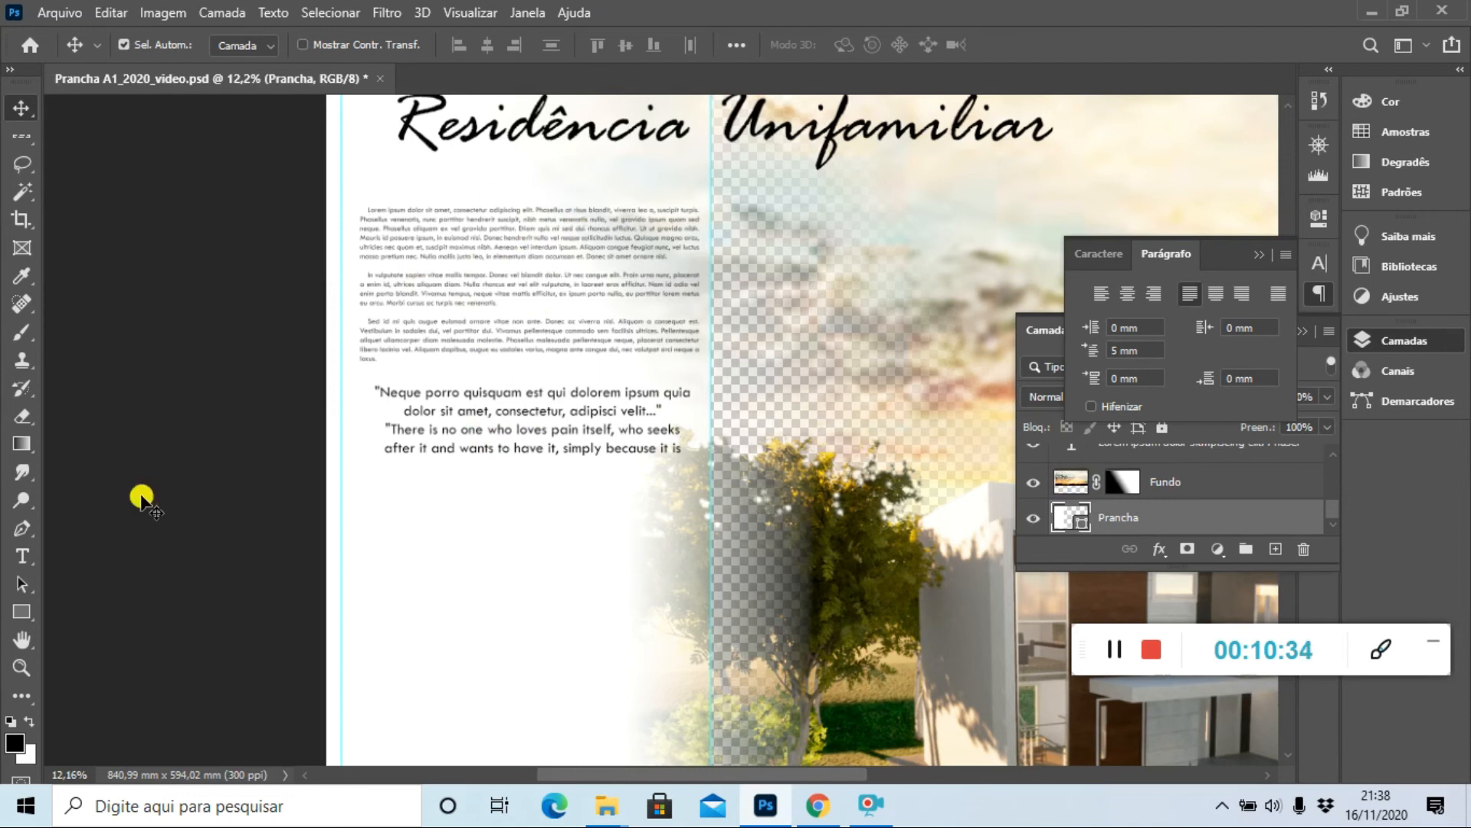
- Examine the whole board layout with the title, indented body text and quotation, and put away the paragraph settings
left_click(22, 666)
right_click(315, 510)
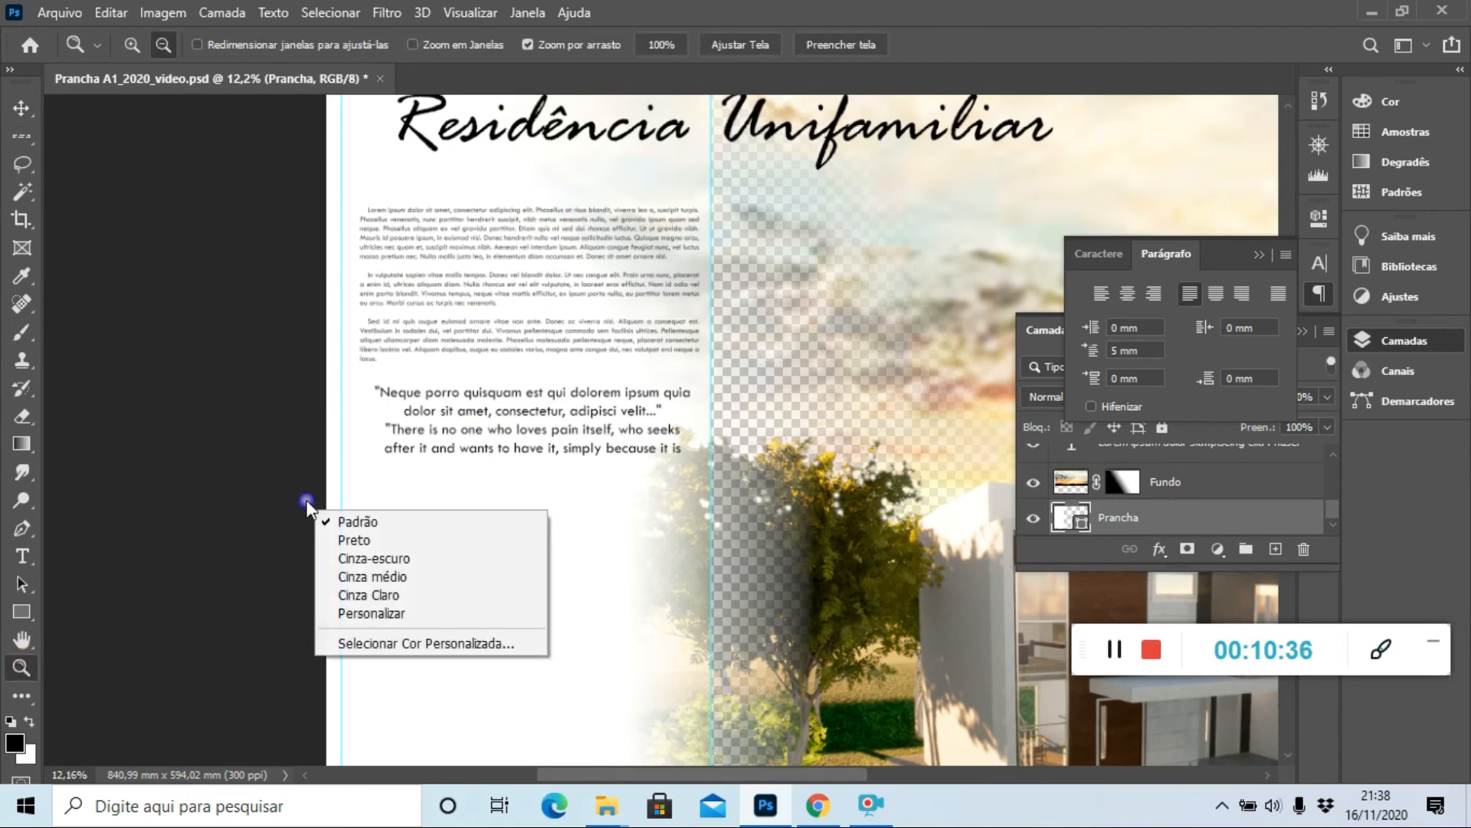
left_click(392, 527)
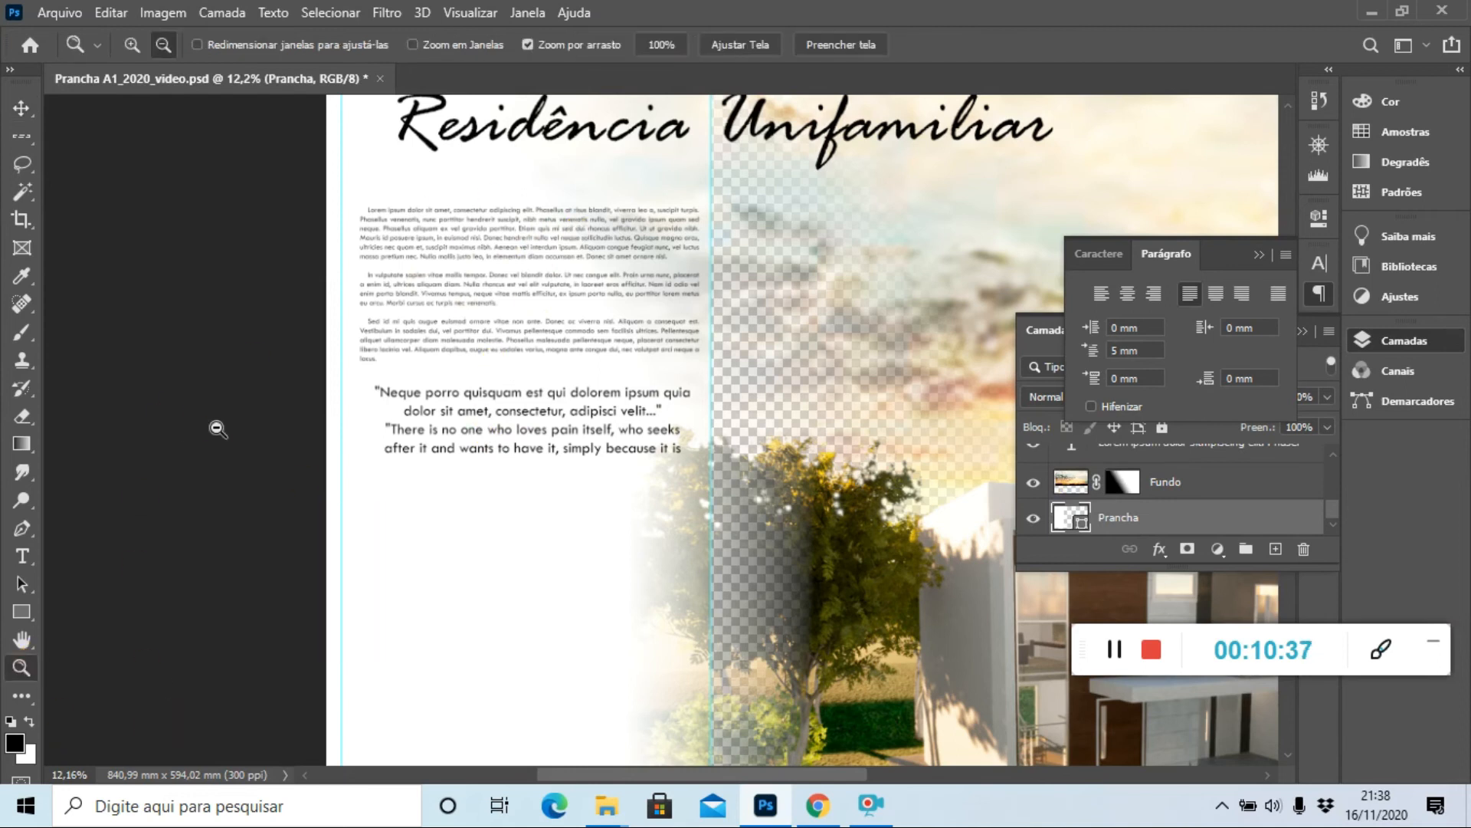
right_click(282, 502)
left_click(251, 450)
left_click(231, 424, "alt")
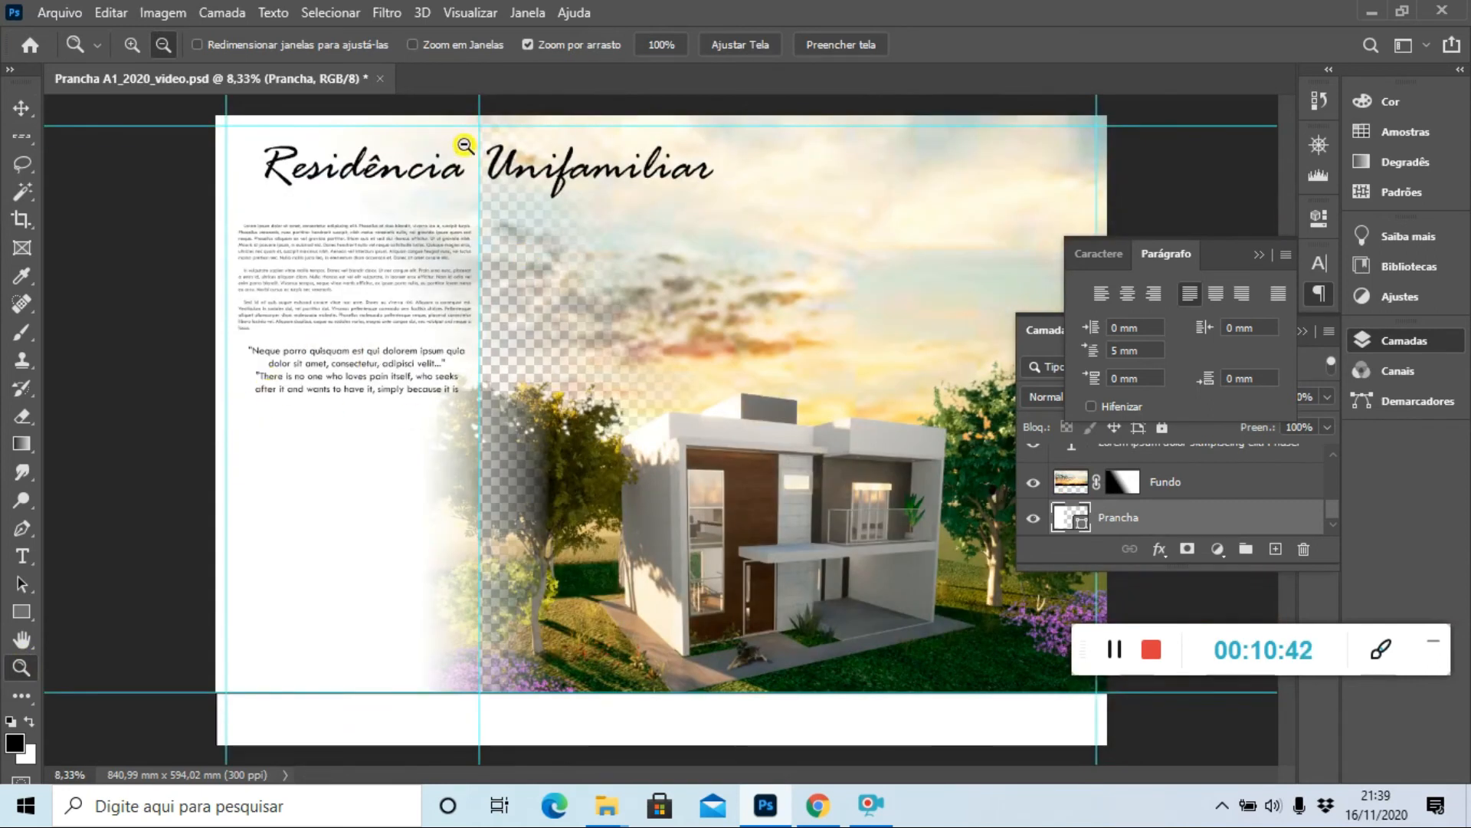
left_click(17, 106)
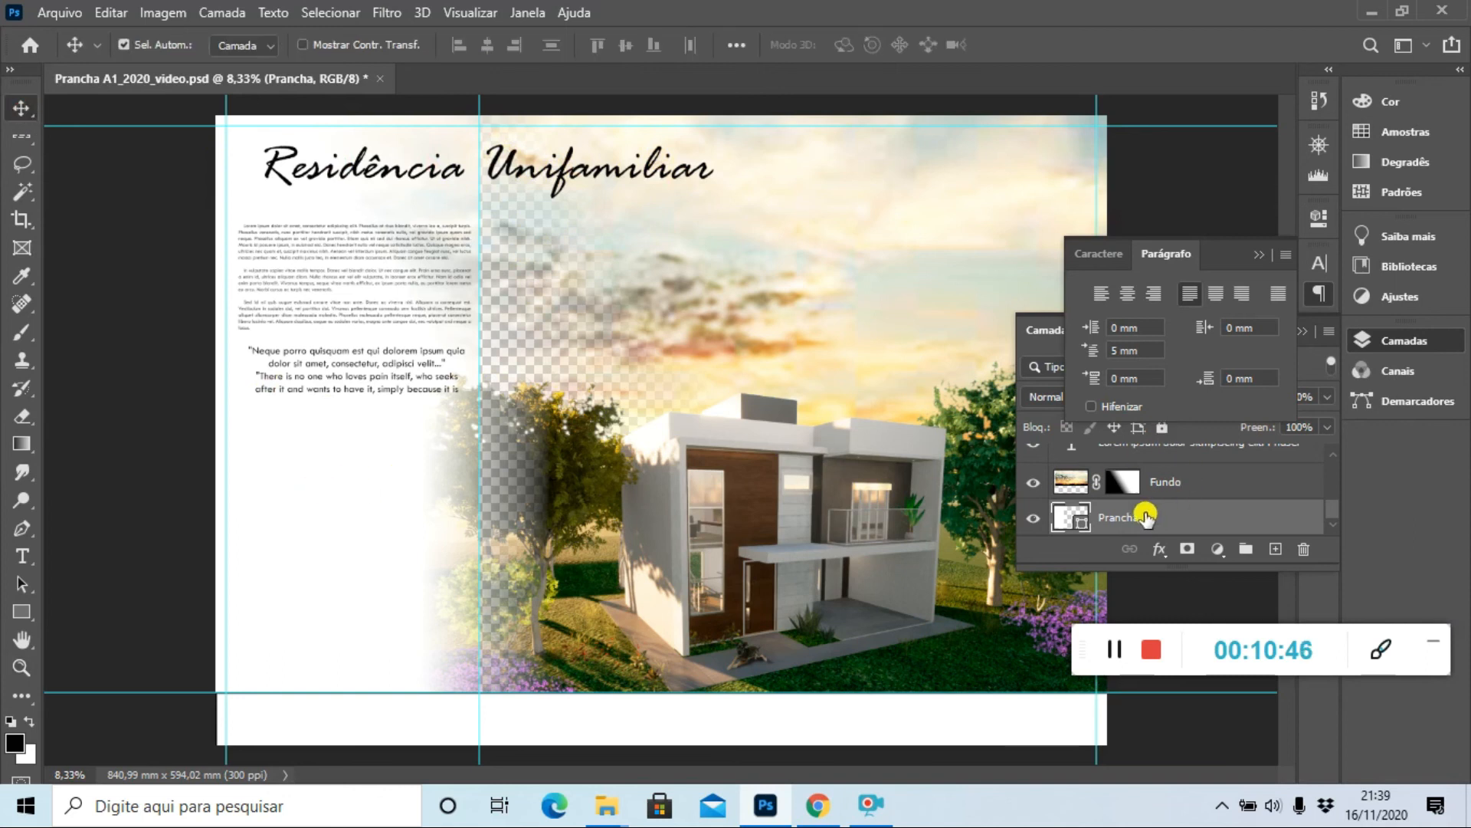
left_click(1260, 254)
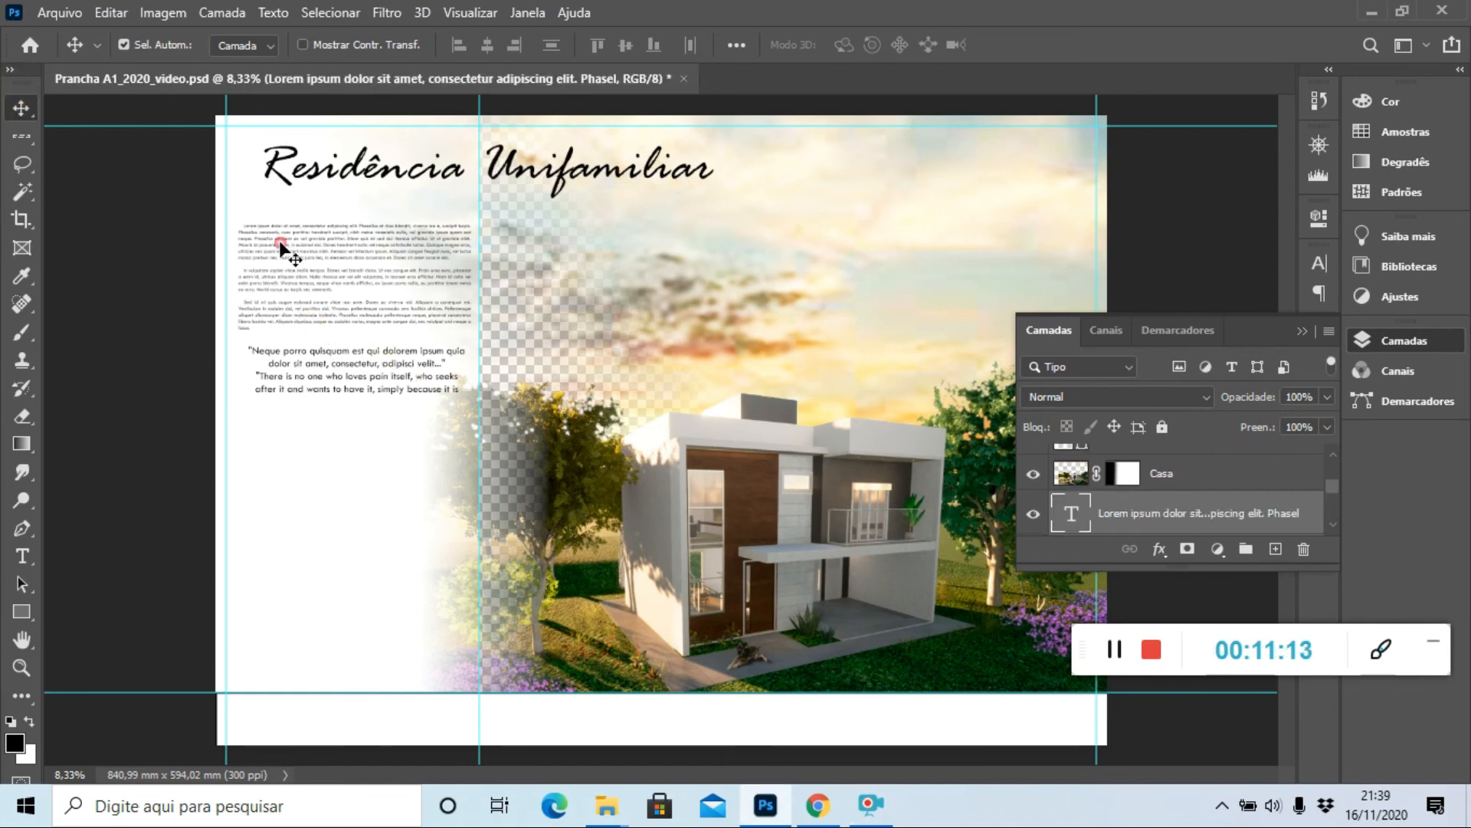
key("ctrl+t")
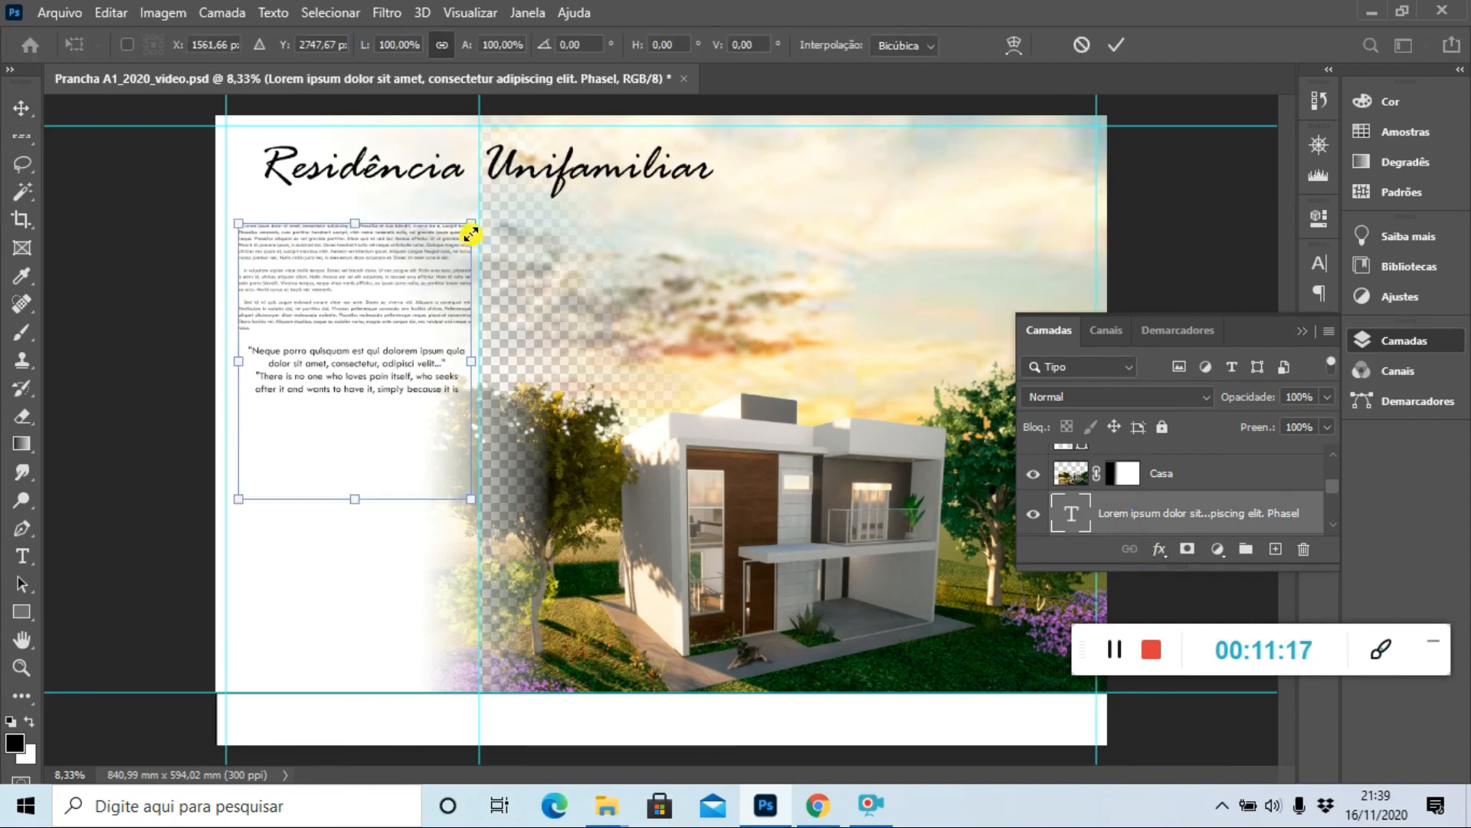
left_click(429, 241)
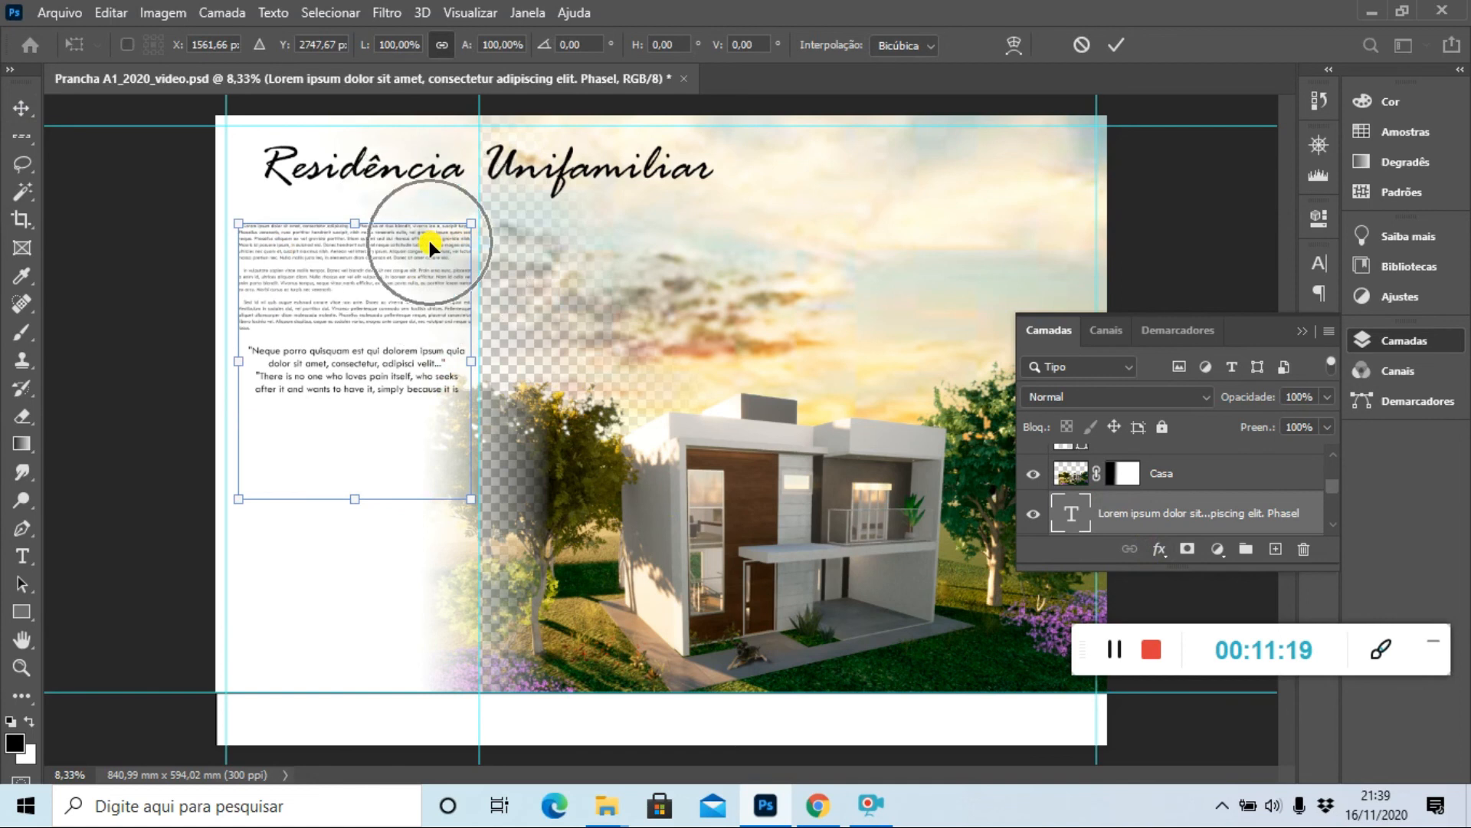
left_click(1139, 523)
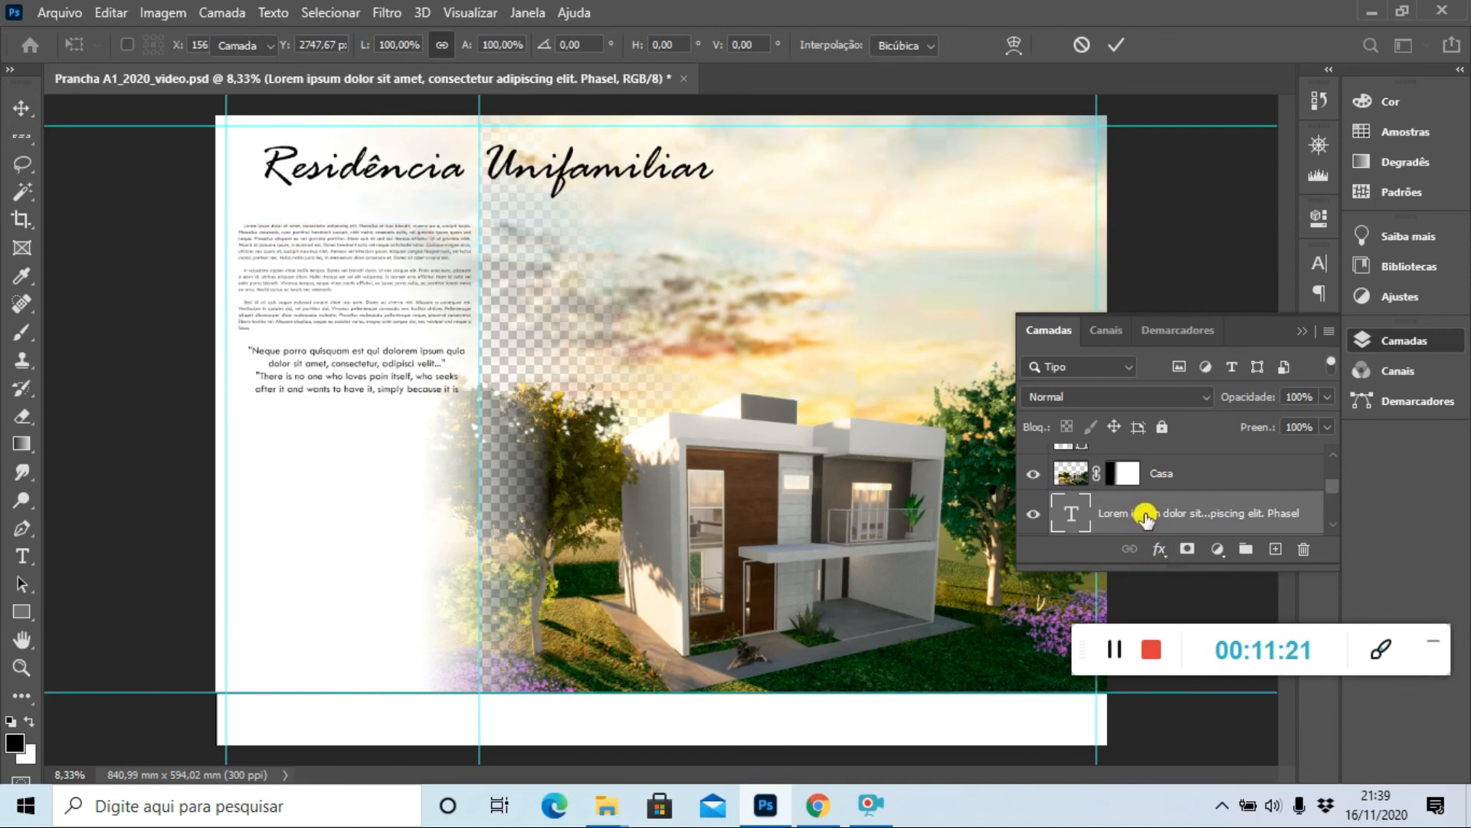
- Duplicate the Lorem Ipsum text layer within the same document and place the copy in the lower part of the text column
right_click(1146, 521)
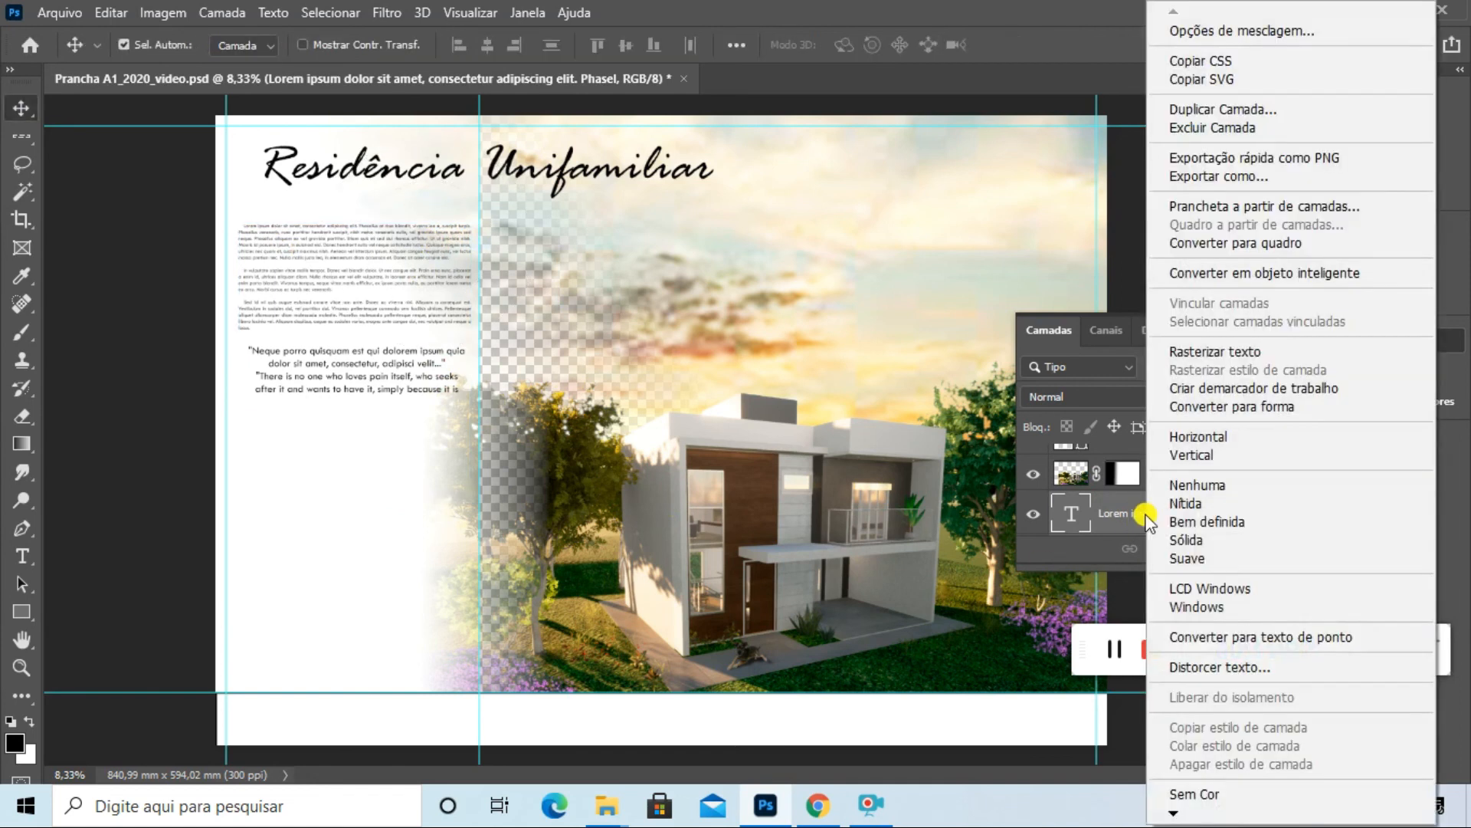
left_click(1221, 112)
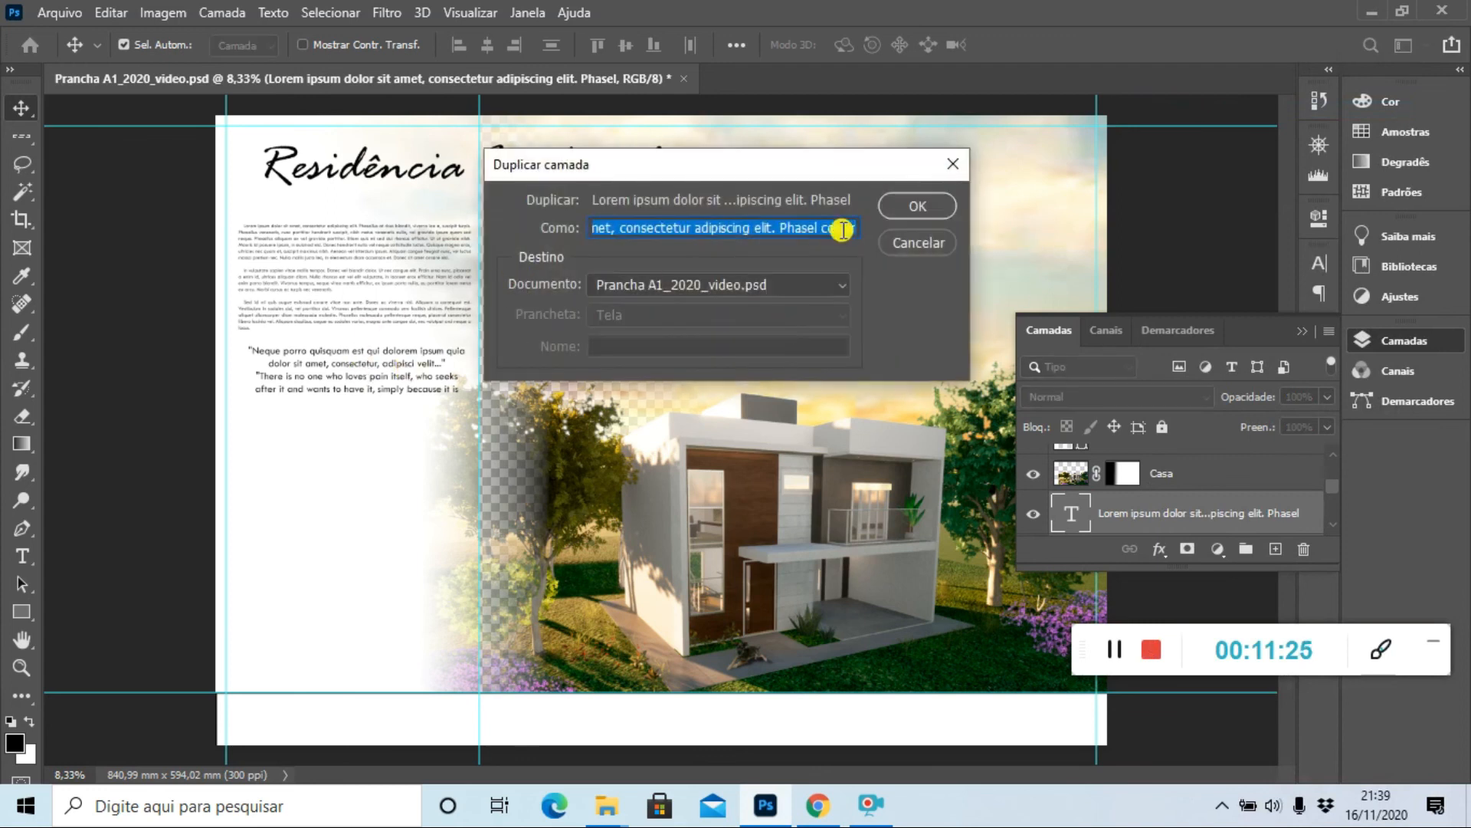
left_click(916, 205)
left_click_drag(409, 320, 404, 591)
- Move the quotation down to just above the copied paragraphs and shift the original paragraphs slightly up towards the title
left_click(371, 381)
left_click_drag(371, 381, 368, 518)
left_click_drag(400, 289, 395, 273)
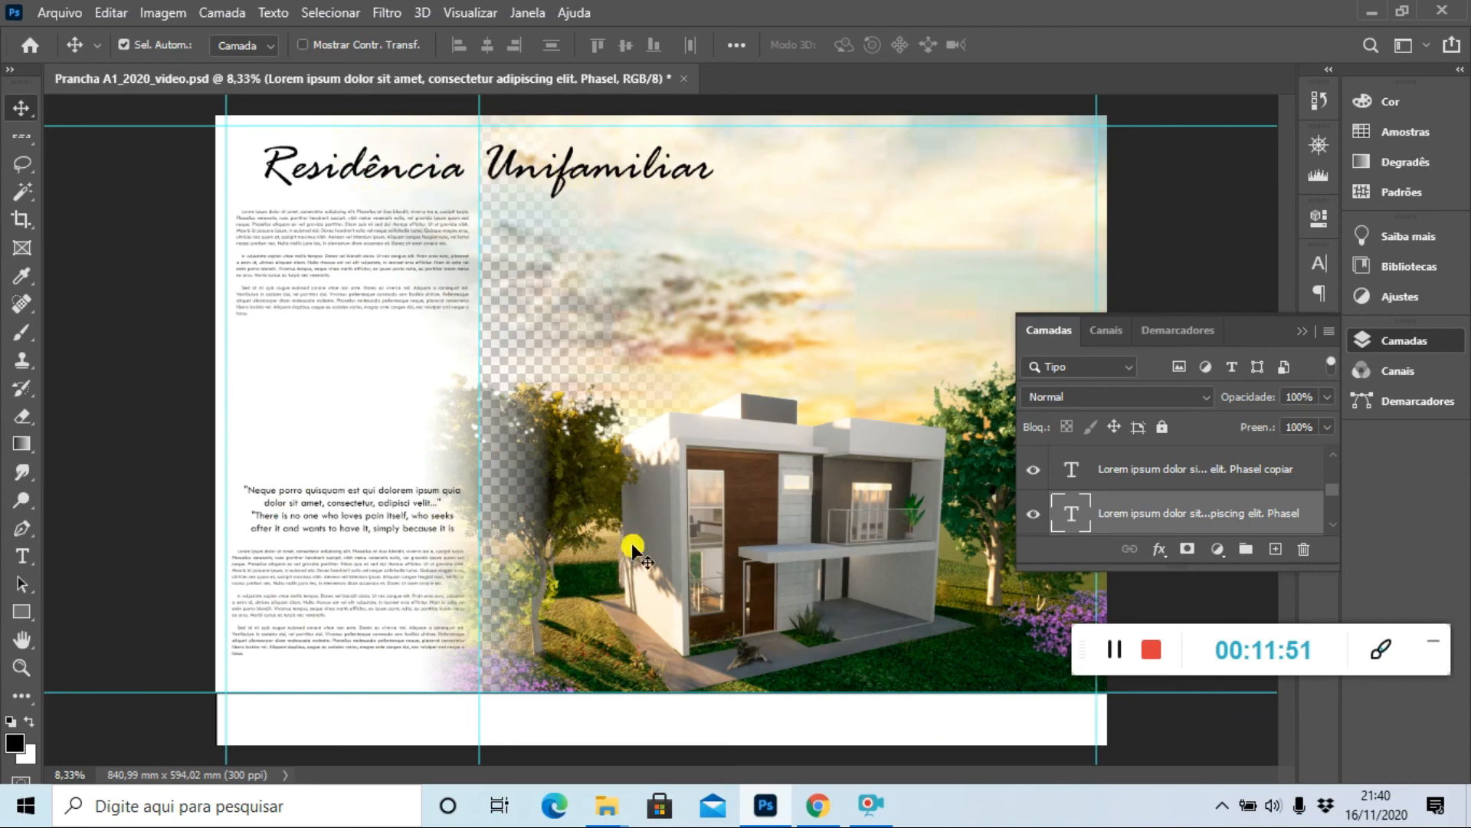
key("ctrl")
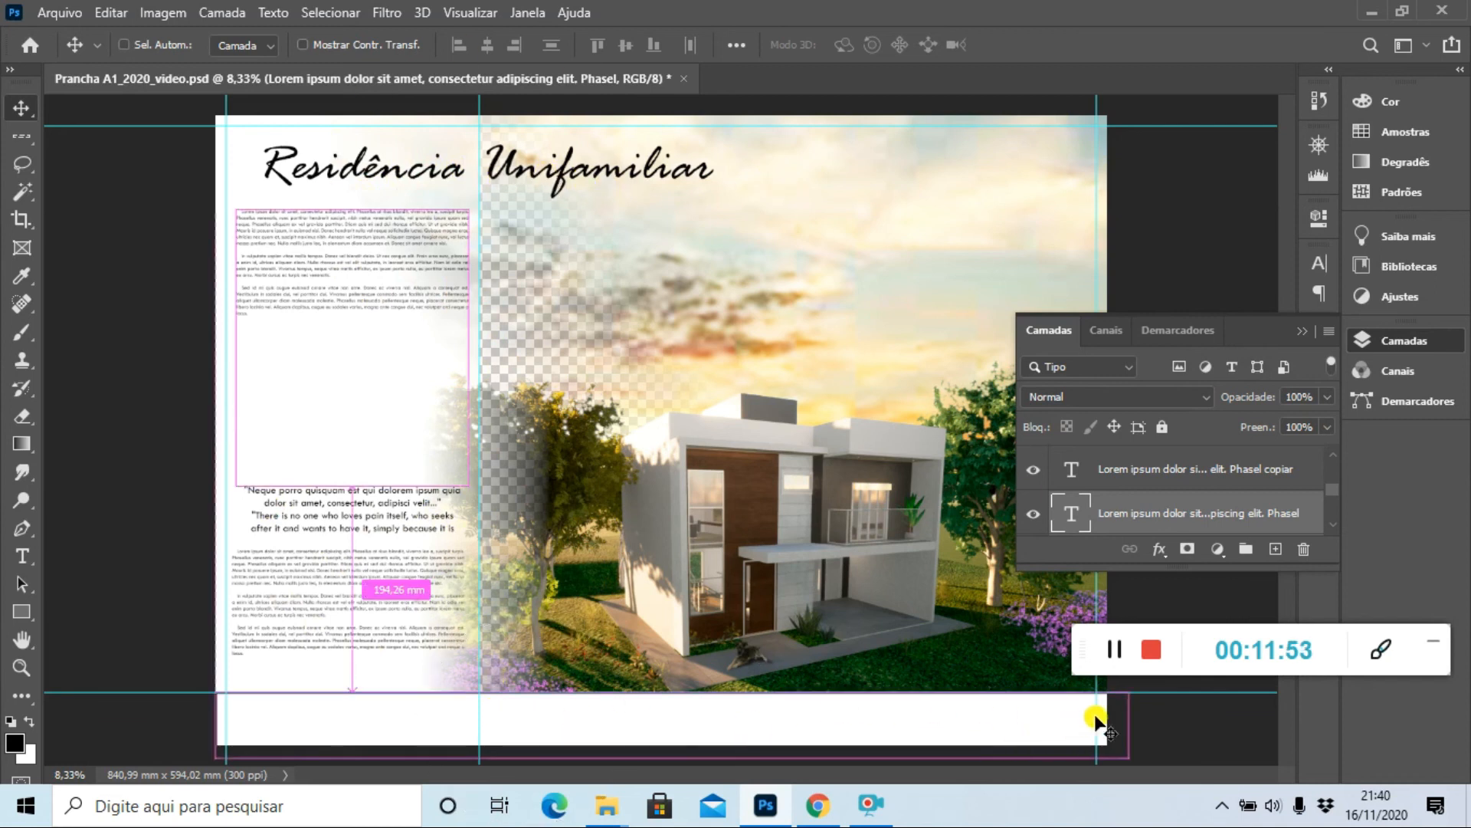